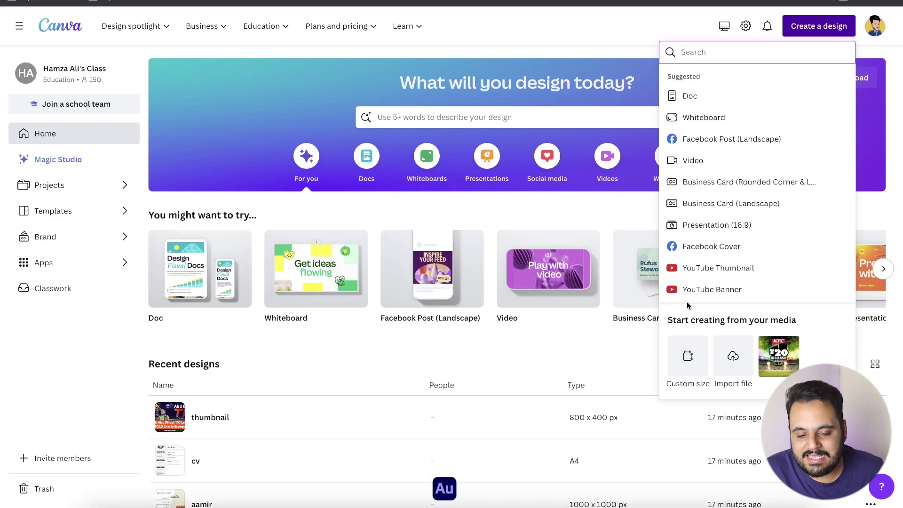
# - Look at the custom size settings for a new design, leaving the dimensions empty
pyautogui.click(693, 353)
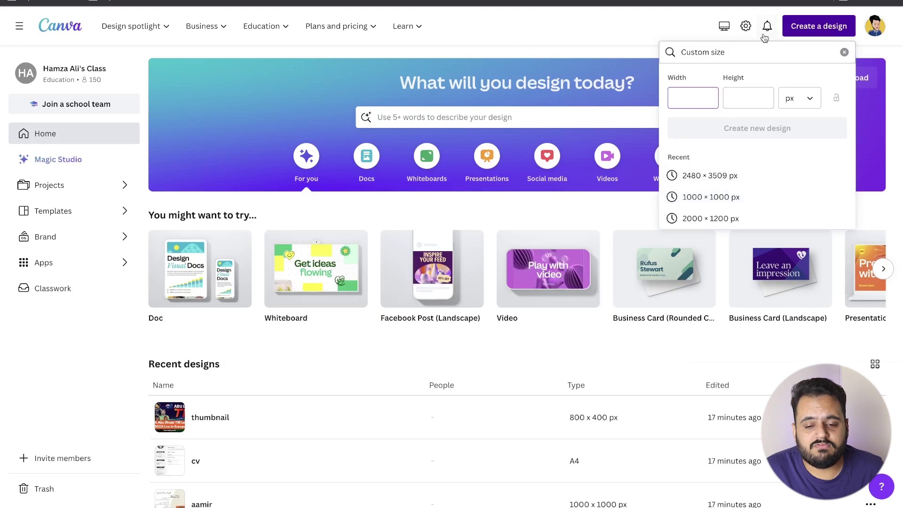
pyautogui.click(686, 34)
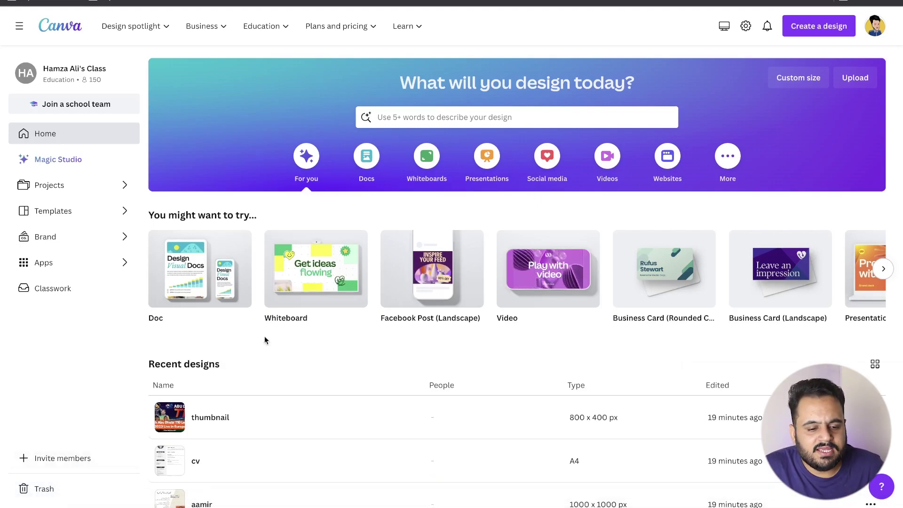
# - Search for "facebook post" templates, checking the matching projects as well
pyautogui.click(433, 120)
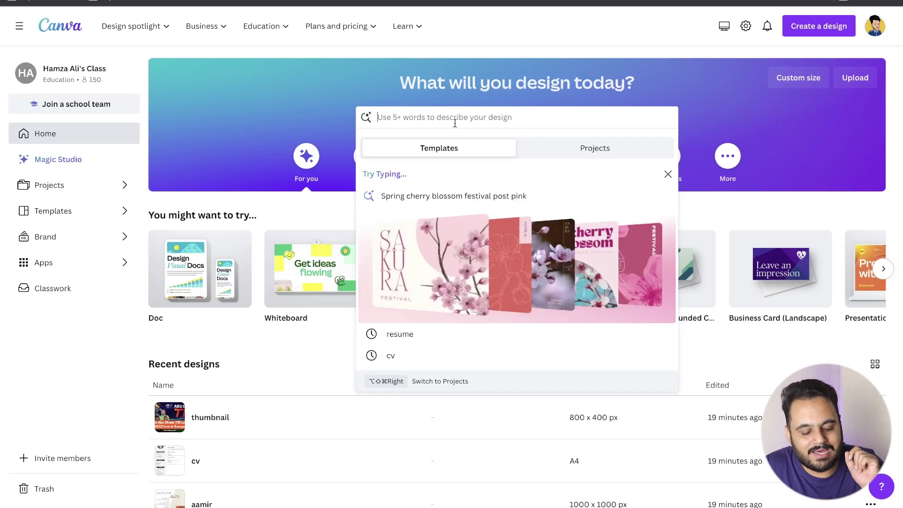
pyautogui.write('faceb')
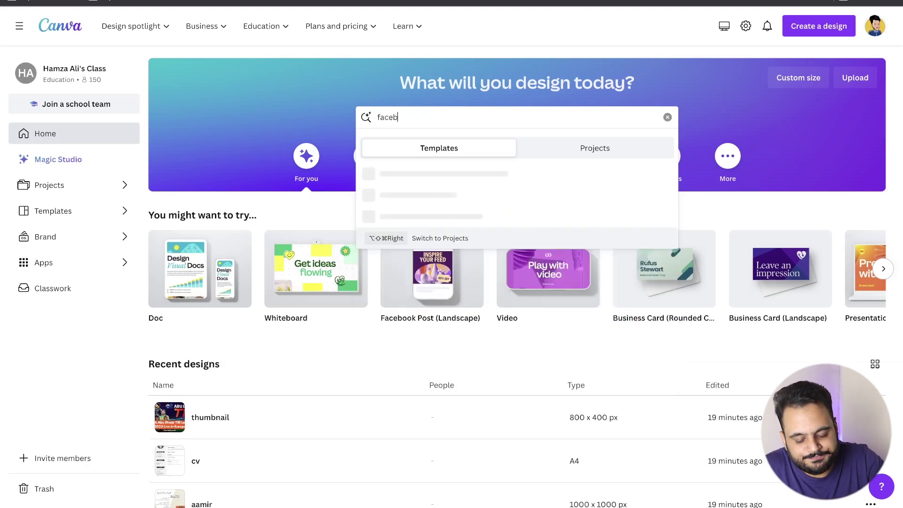
pyautogui.write('ook po')
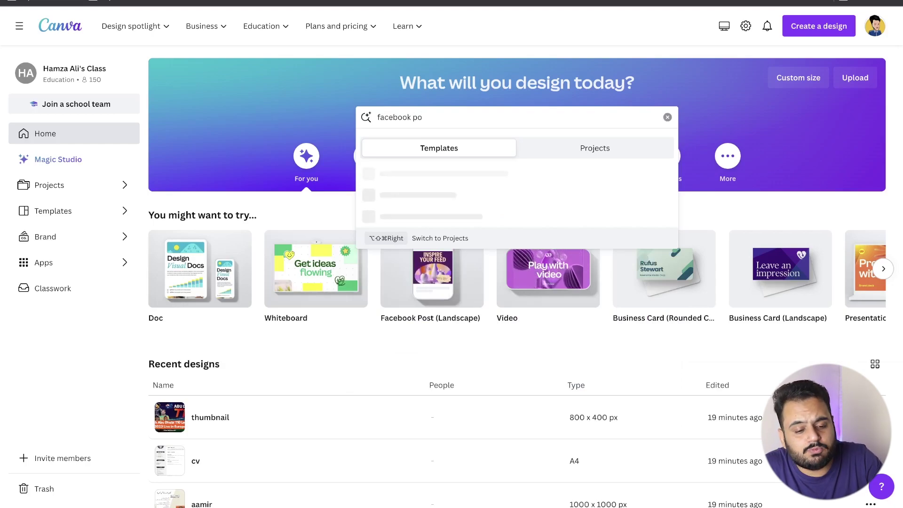
pyautogui.write('st')
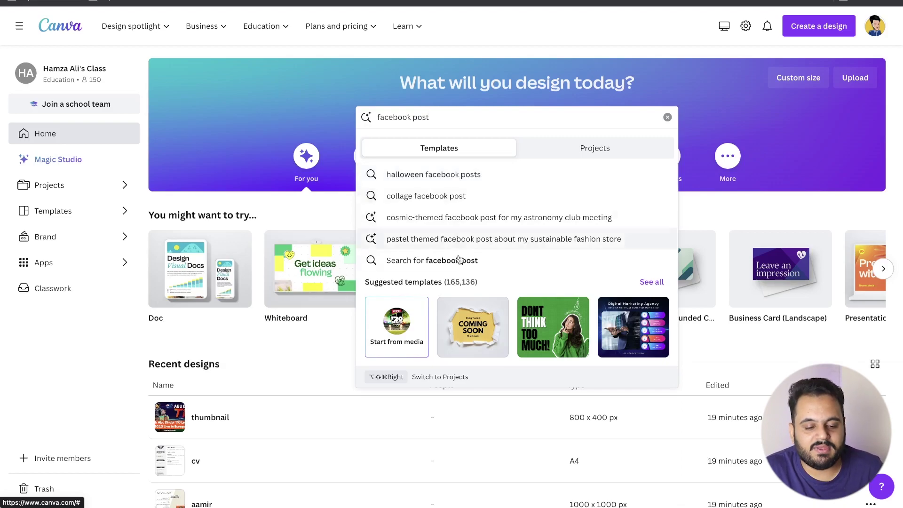
pyautogui.click(550, 152)
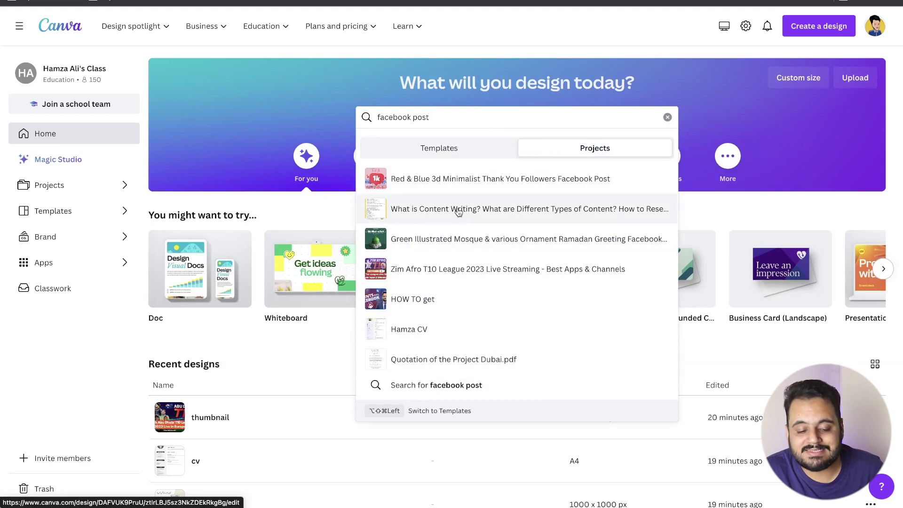
pyautogui.click(447, 148)
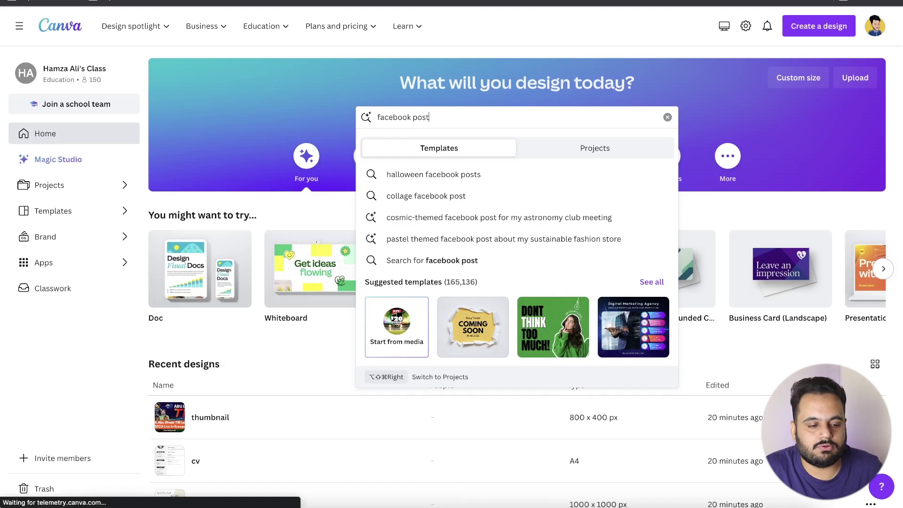
pyautogui.press('Return')
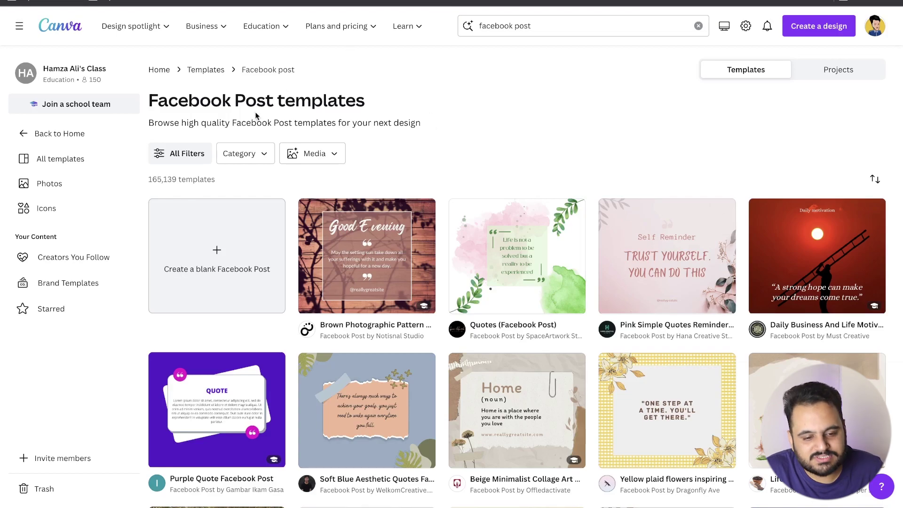
# - Replace the search term with "youtube thumbnail" and run the template search
pyautogui.click(545, 31)
pyautogui.hotkey('ctrl', 'a')
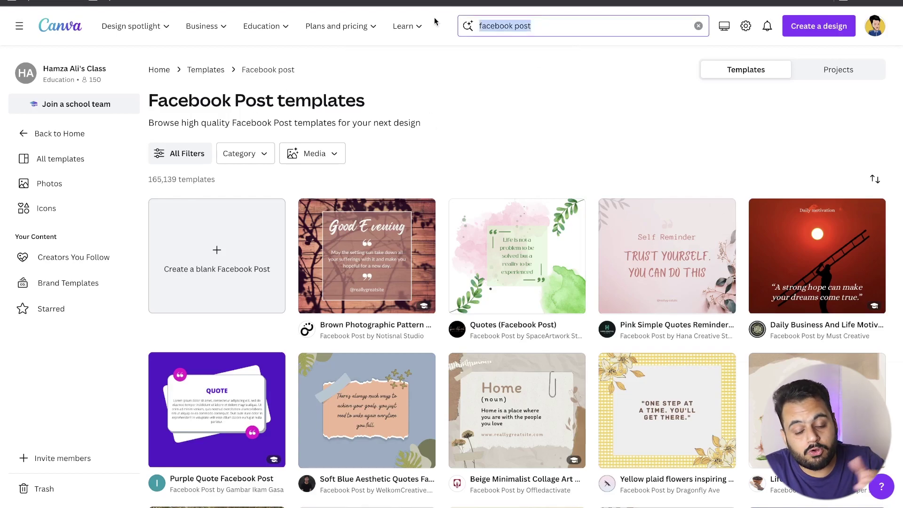
pyautogui.write('youtu')
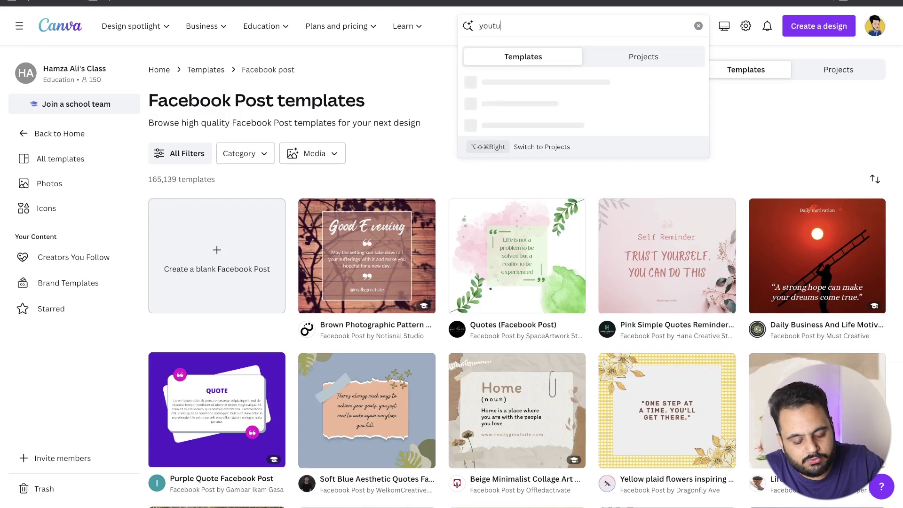
pyautogui.write('be thumbn')
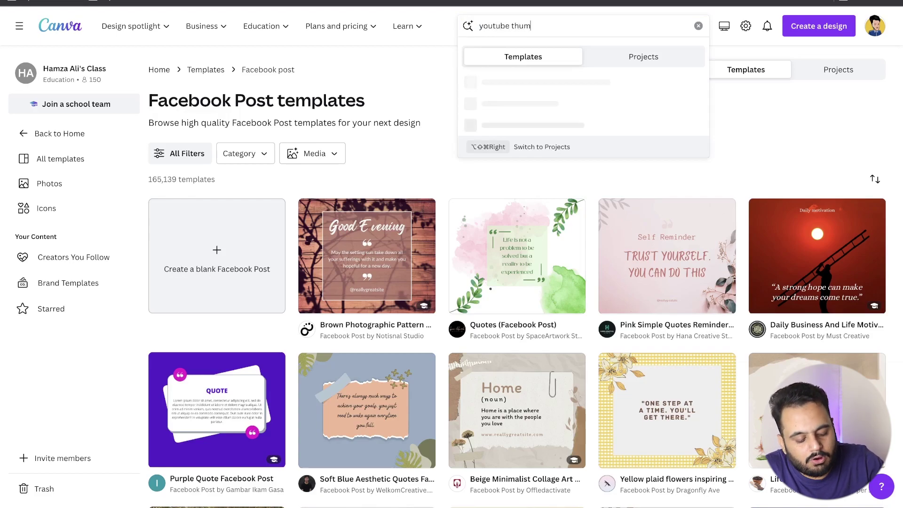
pyautogui.write('ail')
pyautogui.press('Return')
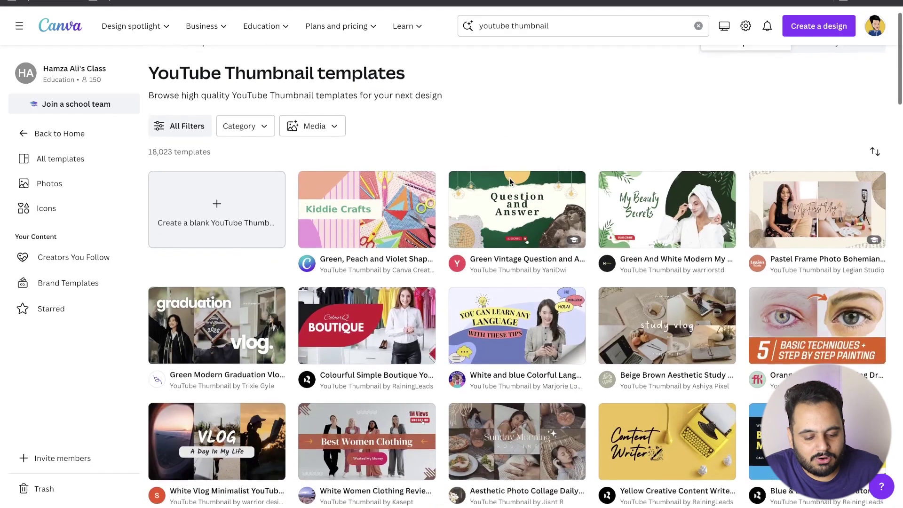
# - Find the Purple and Orange Hand Embroidery Youtube Thumbnail template in the results and open it for customizing
pyautogui.scroll(-2, 510, 177)
pyautogui.scroll(-1, 511, 182)
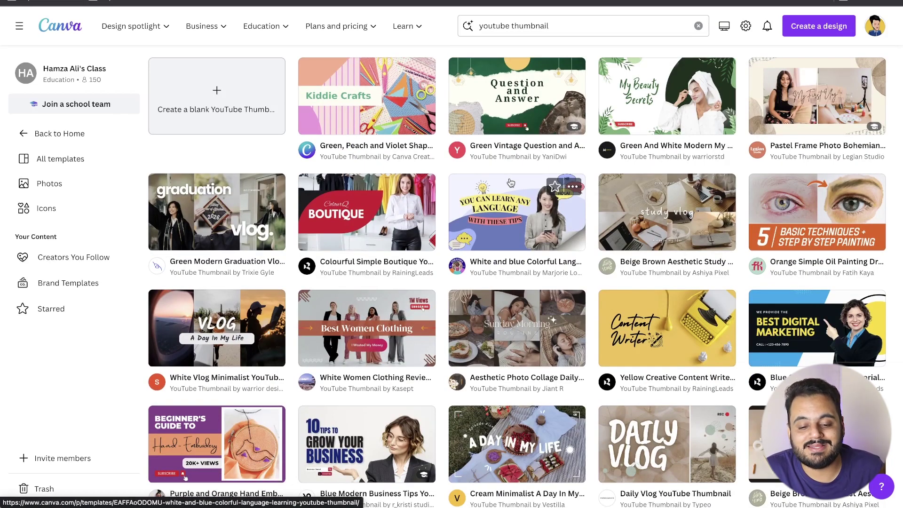
pyautogui.scroll(-2, 511, 182)
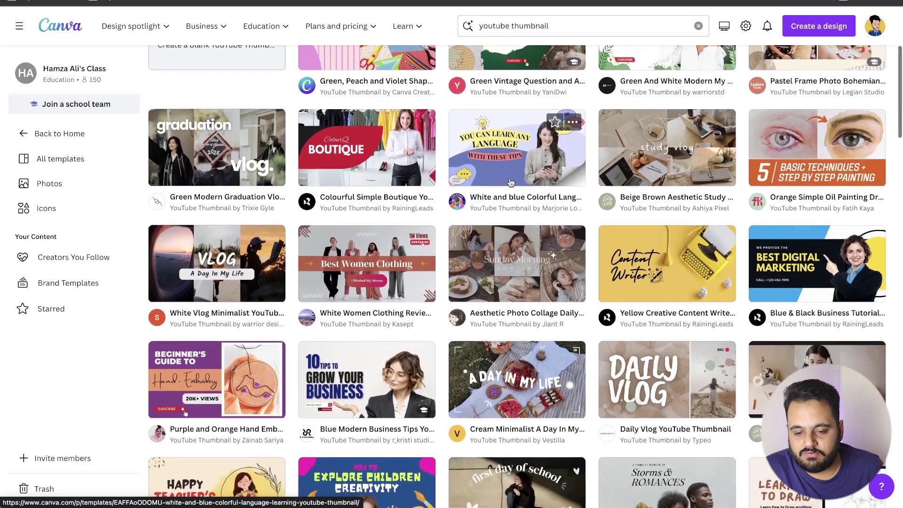
pyautogui.scroll(-2, 511, 182)
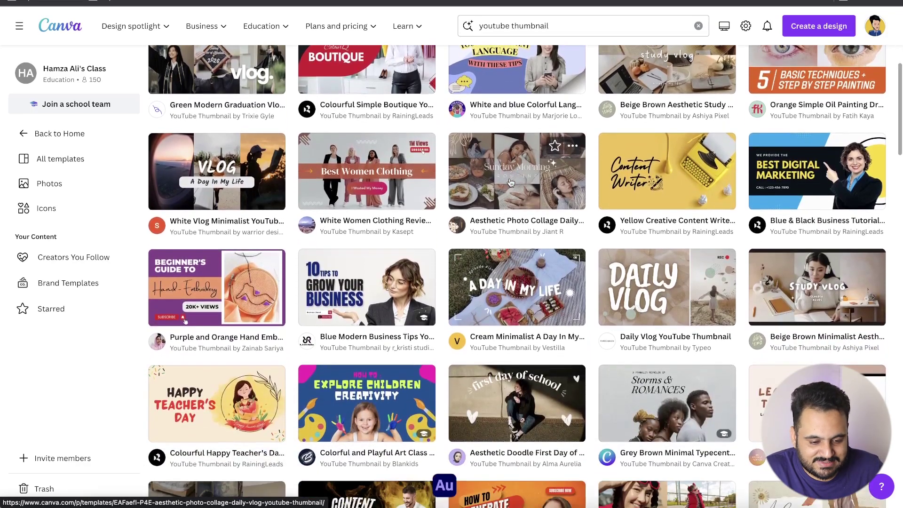
pyautogui.scroll(1, 511, 183)
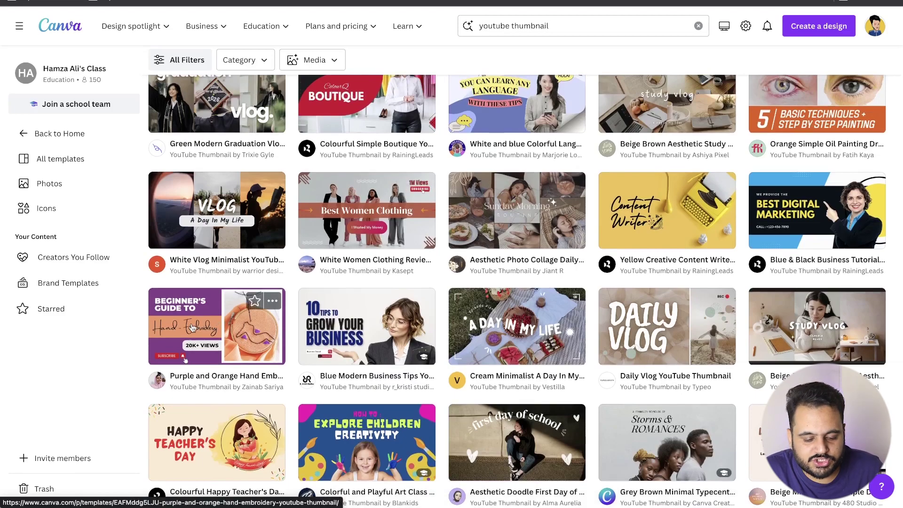
pyautogui.click(192, 328)
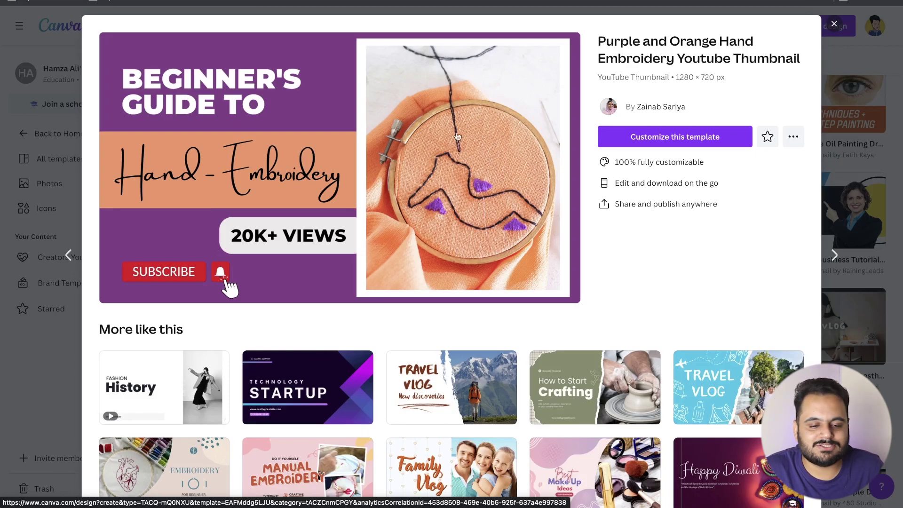
pyautogui.click(634, 142)
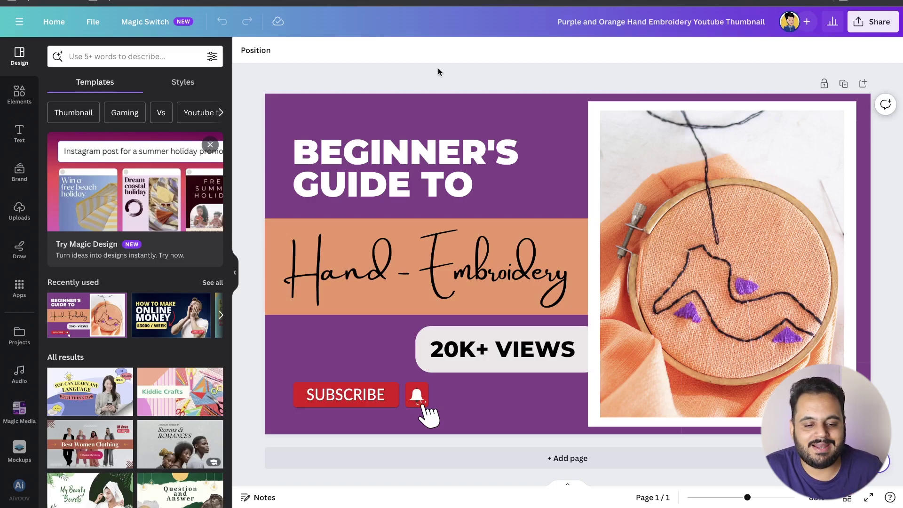
# - Replace the "BEGINNER'S GUIDE TO" heading with "NEWBIE'S GUIDE" split over two lines
pyautogui.click(400, 169)
pyautogui.click(400, 169)
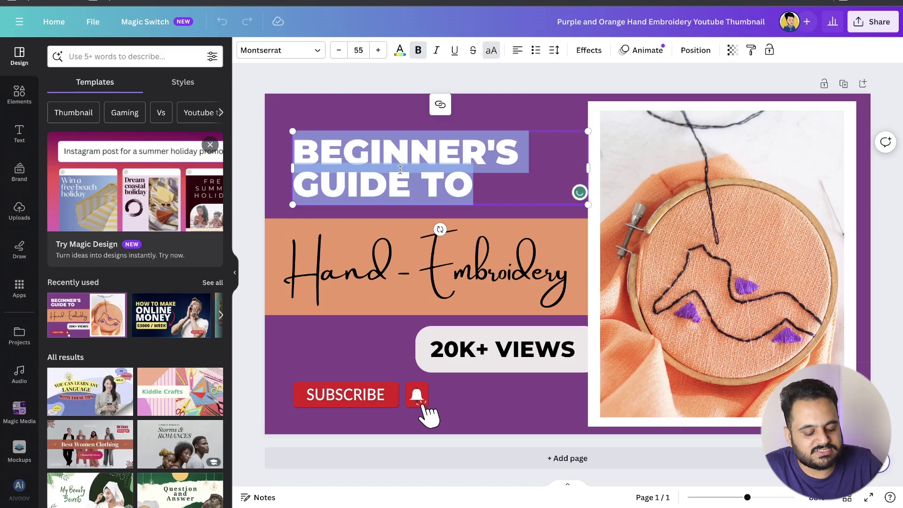
pyautogui.write('NEW')
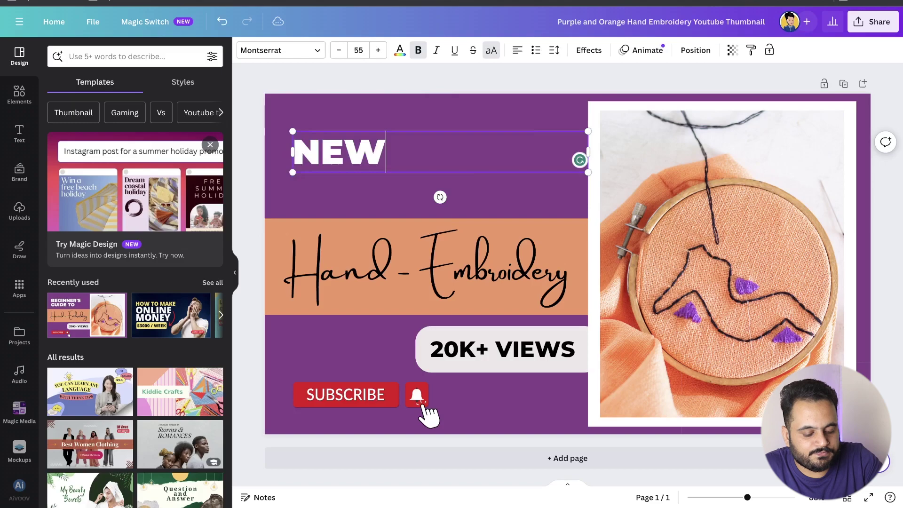
pyautogui.write('BIE')
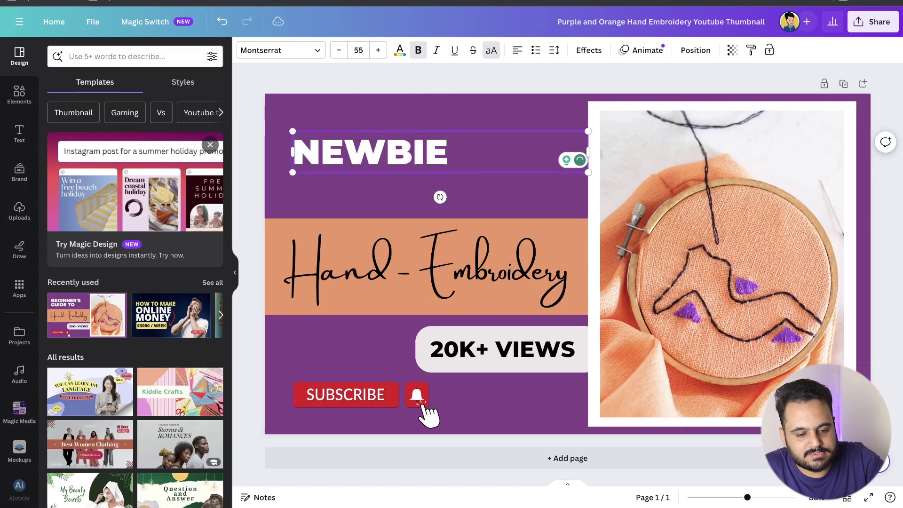
pyautogui.write("'S")
pyautogui.press('Return')
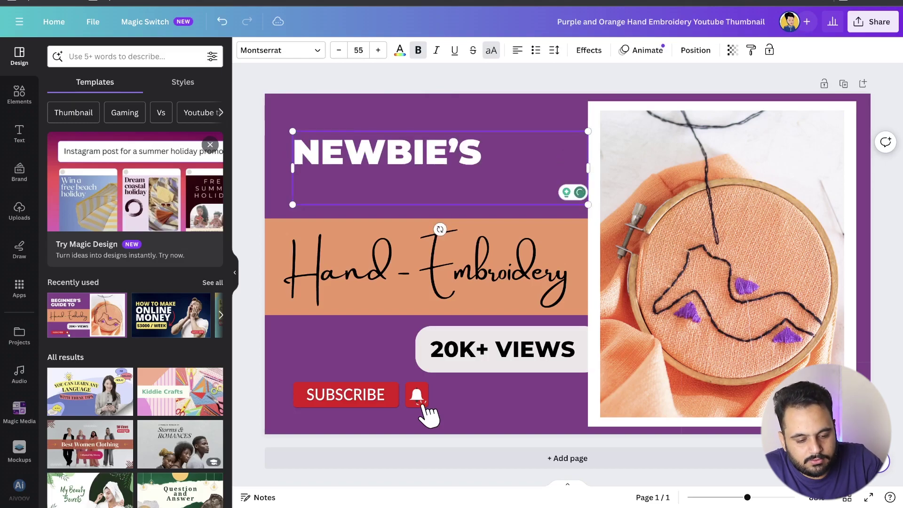
pyautogui.write('GUIDE')
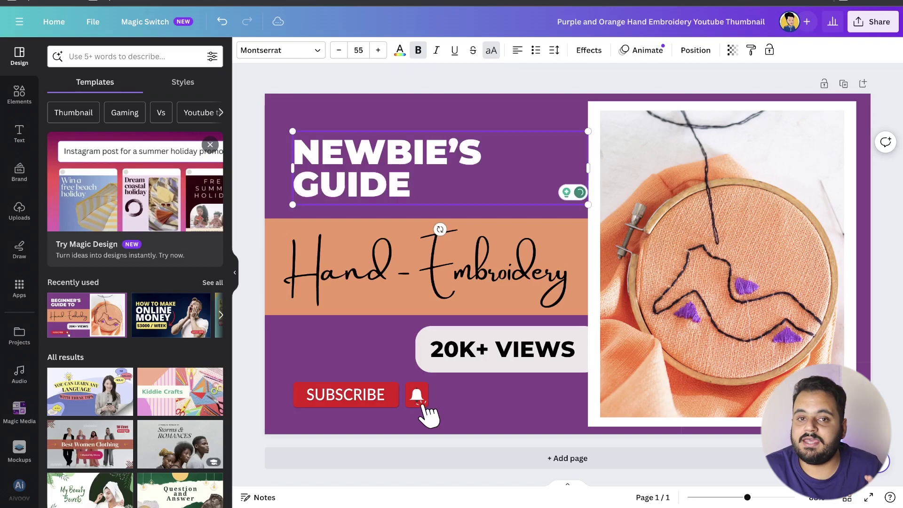
pyautogui.click(250, 132)
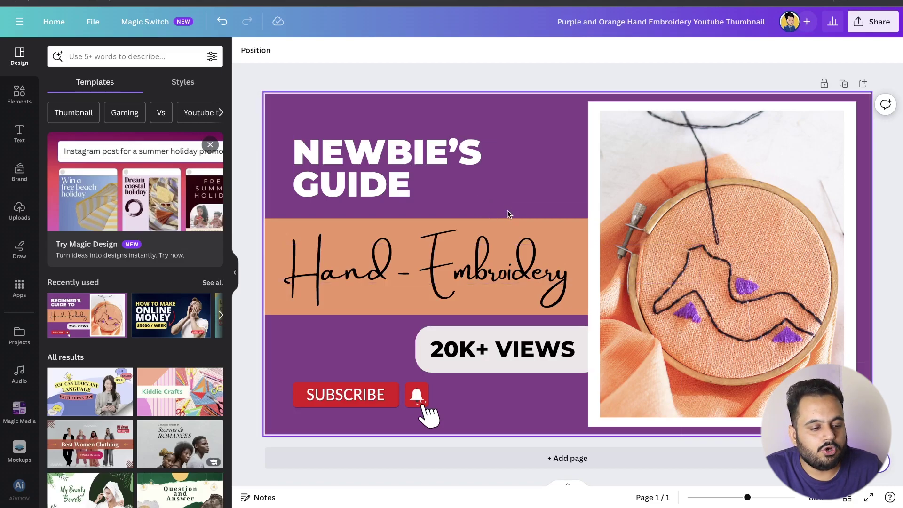
# - Browse the text styles, add a subheading to the thumbnail and place it beside the word "GUIDE" above the orange band
pyautogui.click(19, 136)
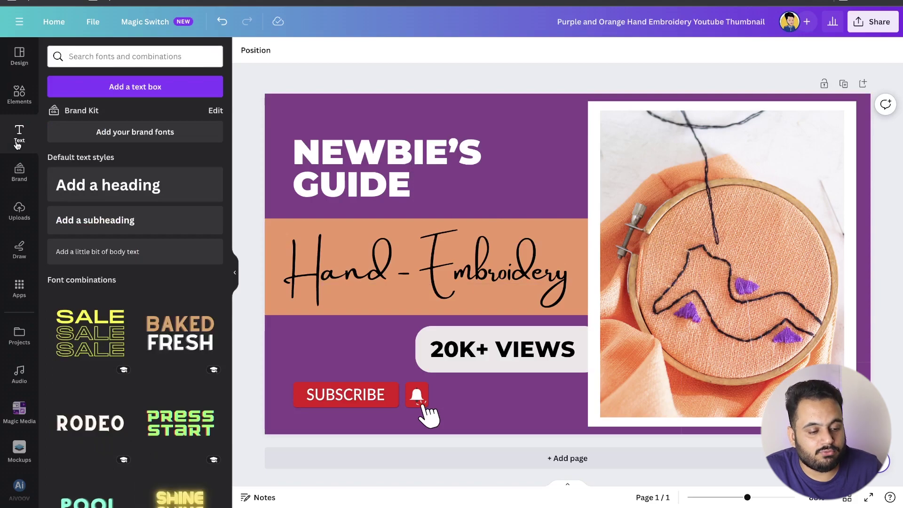
pyautogui.scroll(-4, 141, 254)
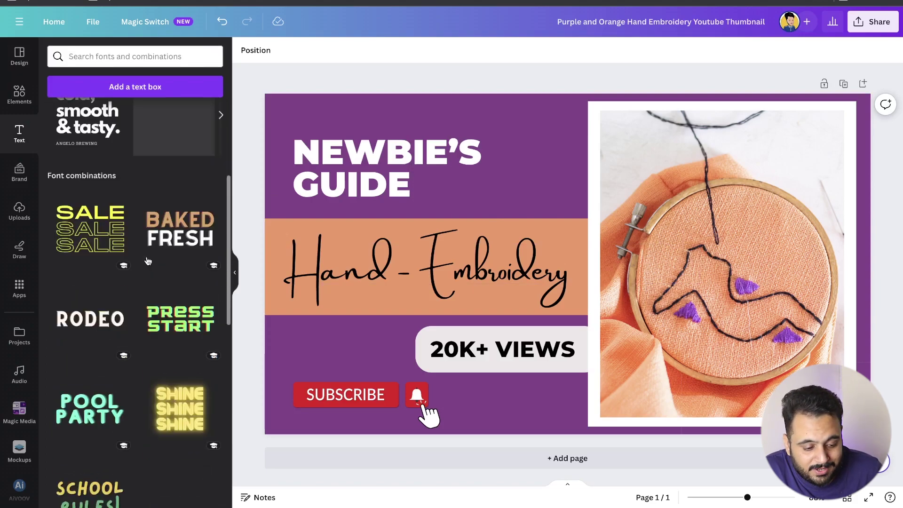
pyautogui.scroll(-2, 148, 261)
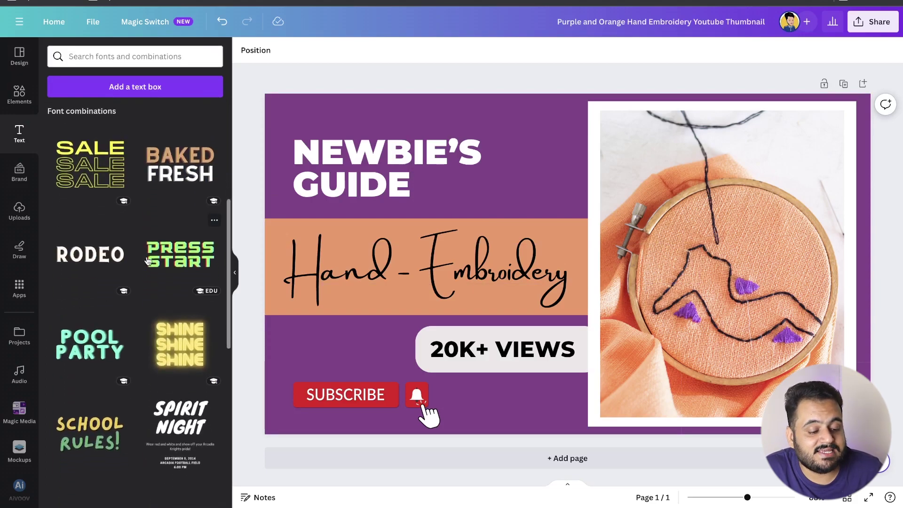
pyautogui.scroll(-2, 148, 261)
pyautogui.scroll(-2, 148, 261)
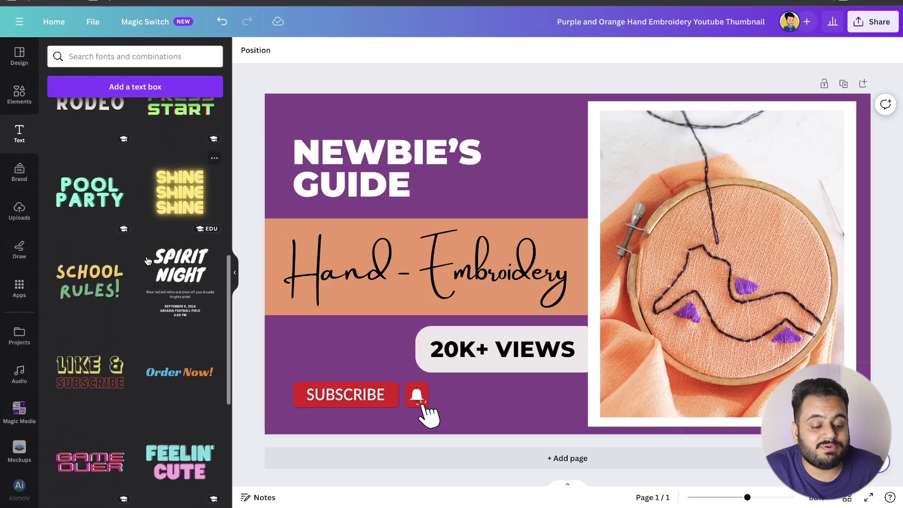
pyautogui.scroll(-1, 148, 261)
pyautogui.scroll(15, 148, 261)
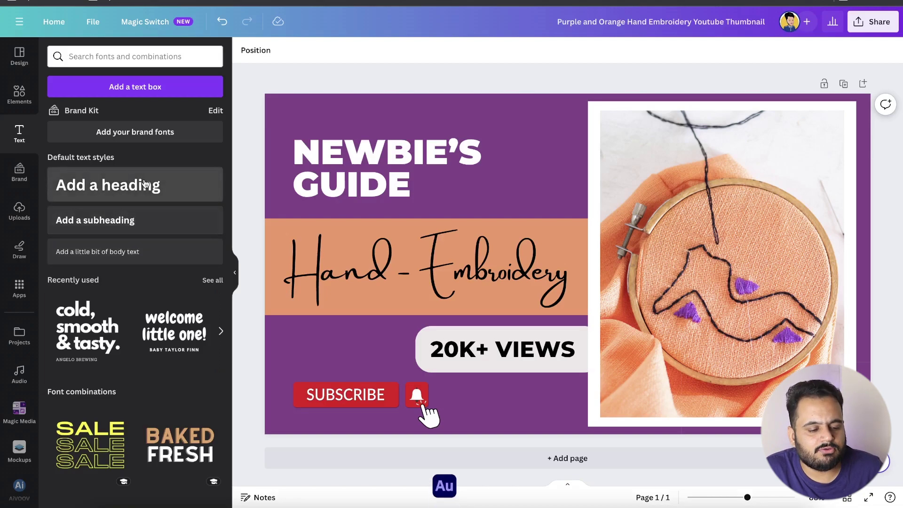
pyautogui.click(145, 219)
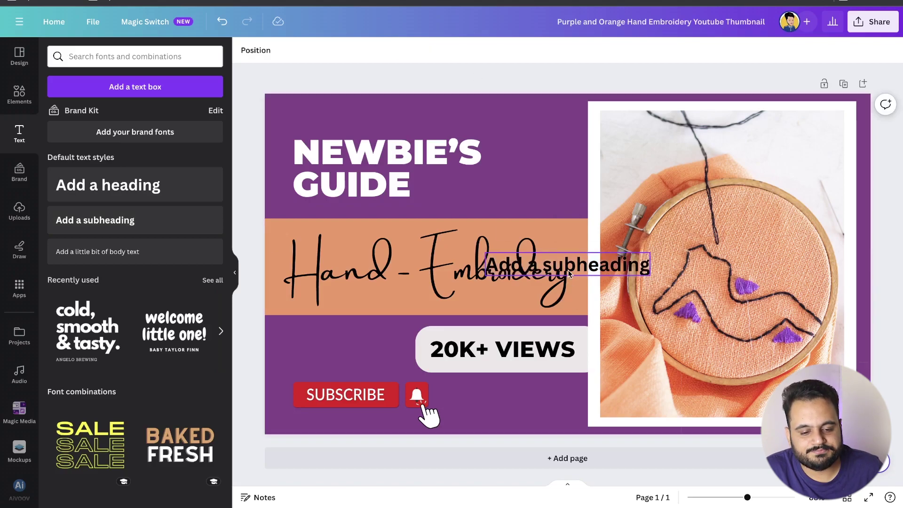
pyautogui.moveTo(568, 270); pyautogui.dragTo(505, 209)
# - Replace the subheading's placeholder text with "To"
pyautogui.click(504, 206)
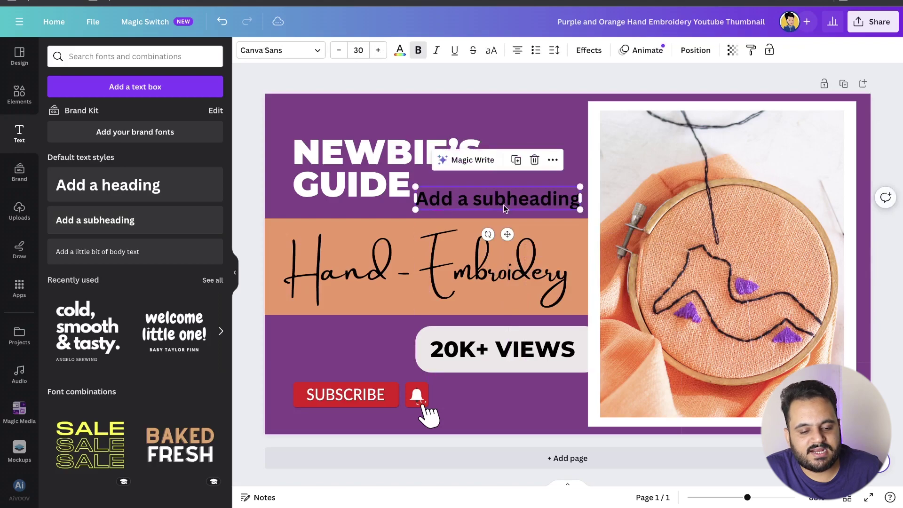
pyautogui.click(504, 205)
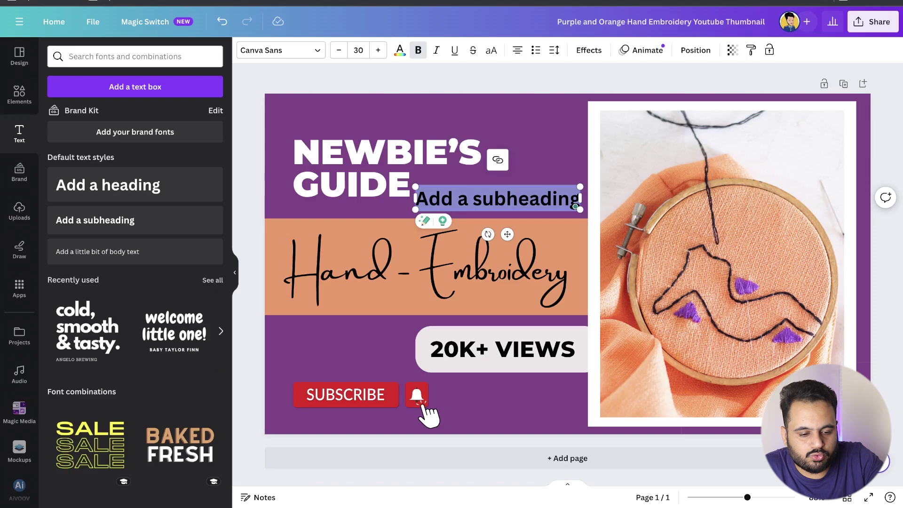
pyautogui.press('BackSpace')
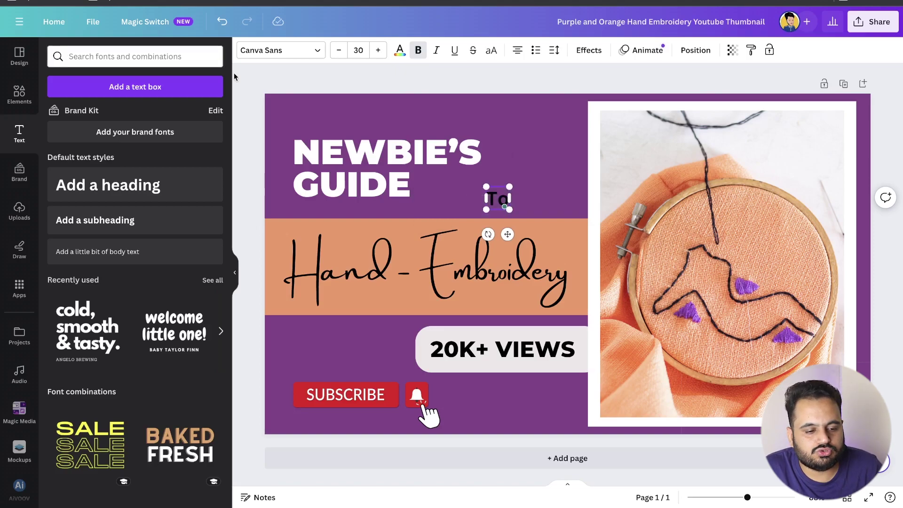
pyautogui.click(513, 211)
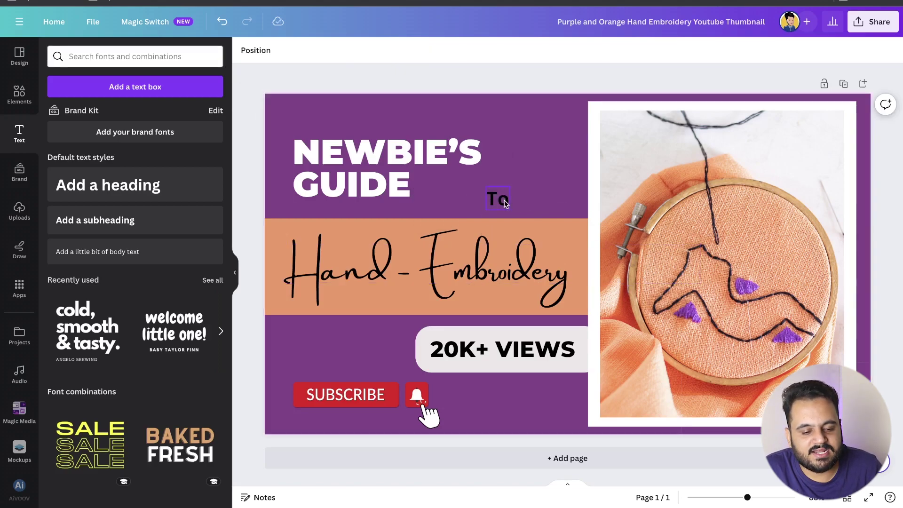
# - Place the "To" subheading right beside "GUIDE" and set its font to Lovelo after trying Maharlika and Amsterdam Two
pyautogui.moveTo(504, 200); pyautogui.dragTo(434, 189)
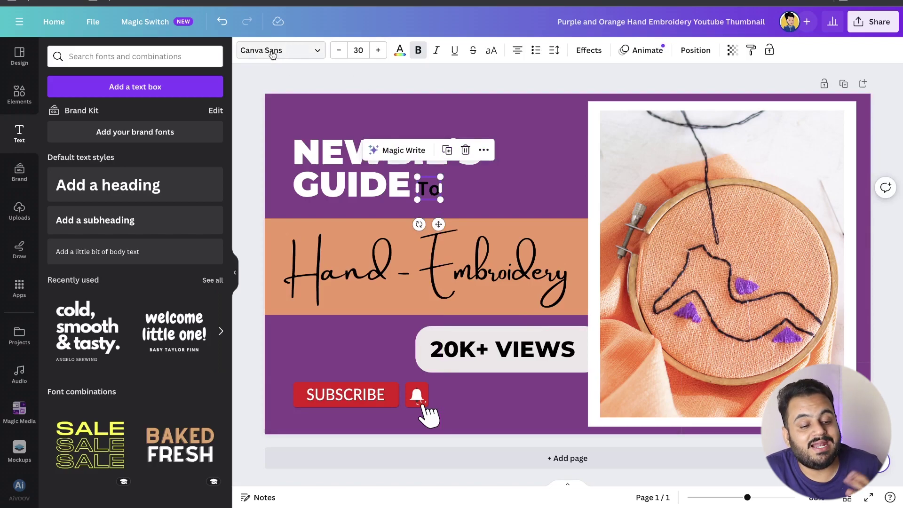
pyautogui.click(315, 55)
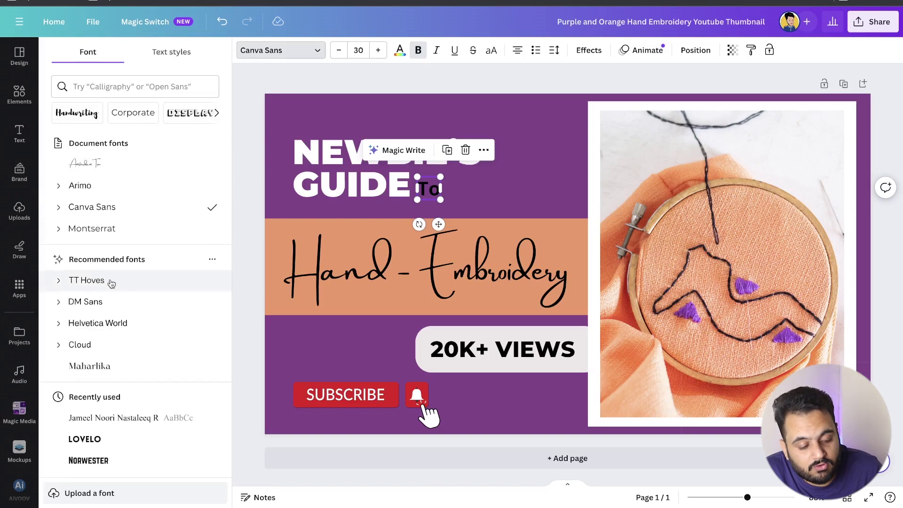
pyautogui.click(109, 376)
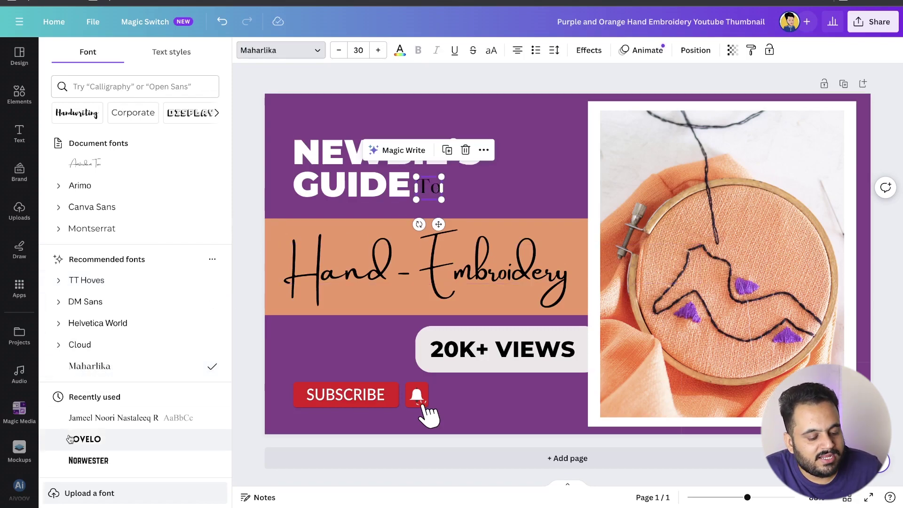
pyautogui.click(111, 172)
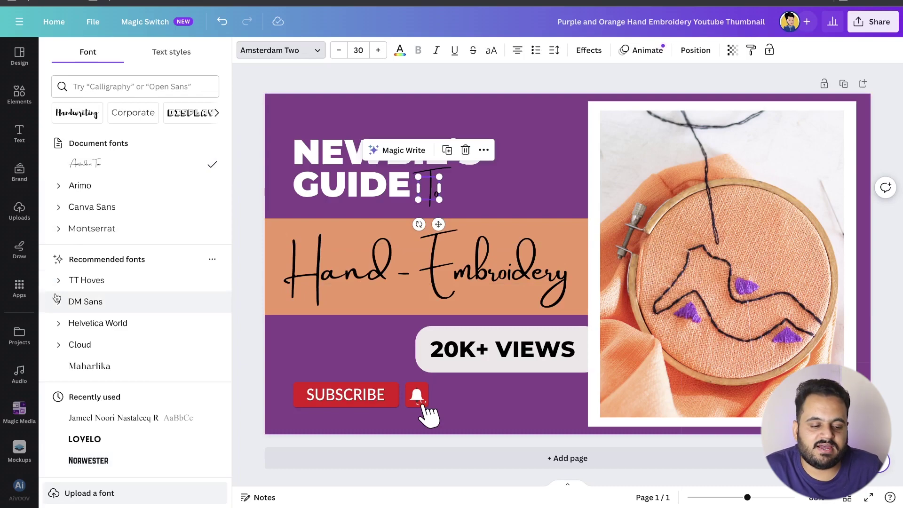
pyautogui.click(124, 439)
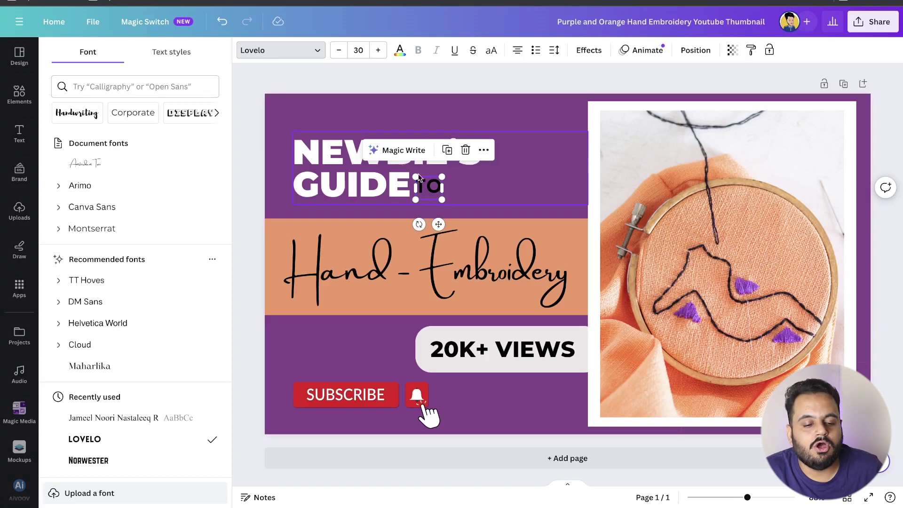
# - Colour the "TO" text white (#ffffff) after trying violet and yellow, and deselect it
pyautogui.click(400, 53)
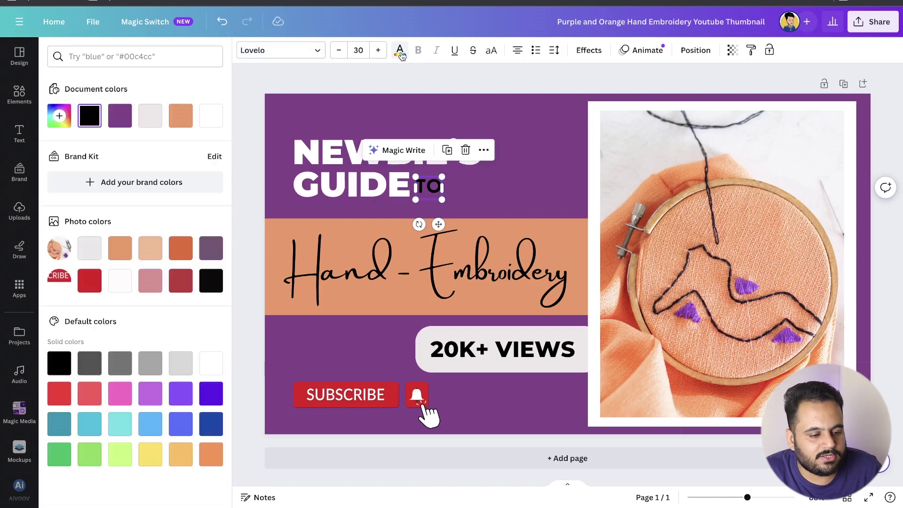
pyautogui.click(207, 117)
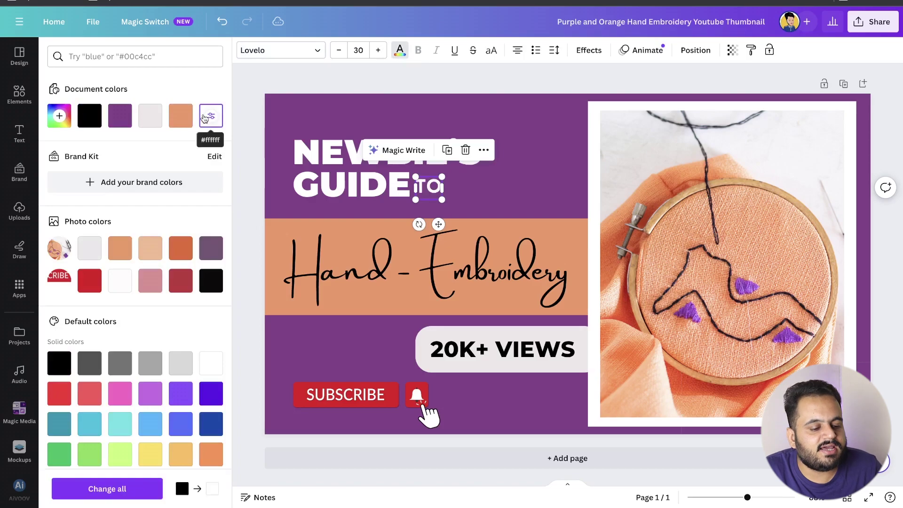
pyautogui.click(179, 399)
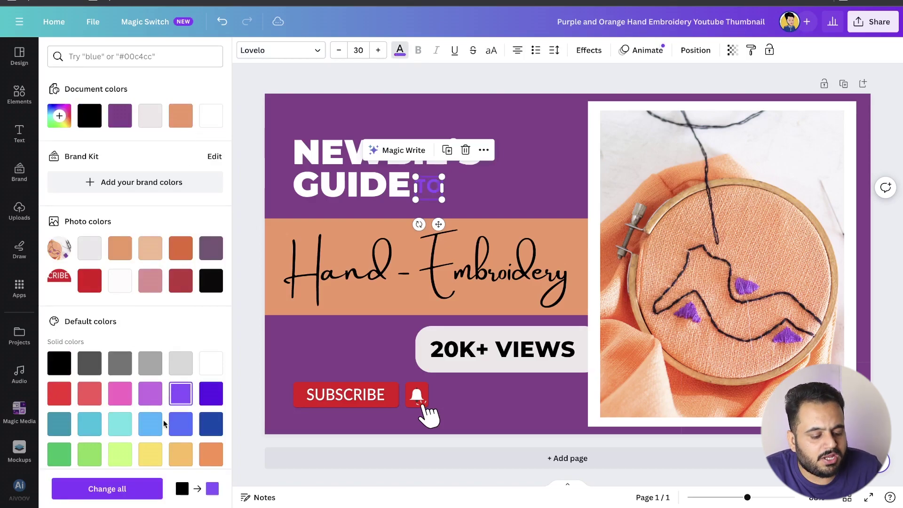
pyautogui.click(158, 463)
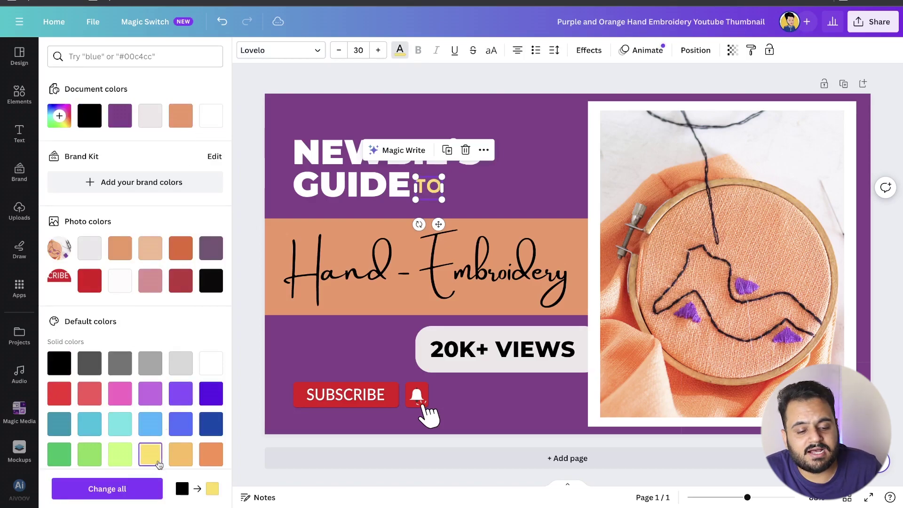
pyautogui.click(207, 124)
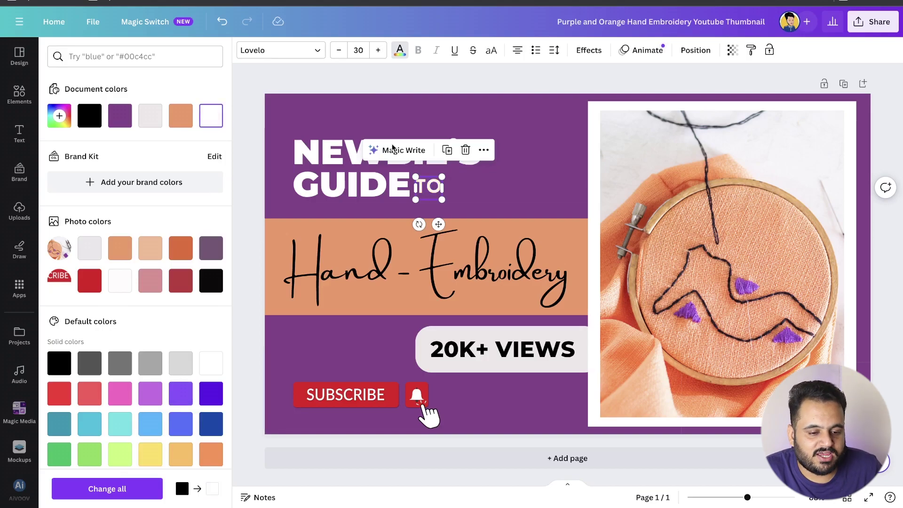
pyautogui.press('Escape')
pyautogui.click(370, 84)
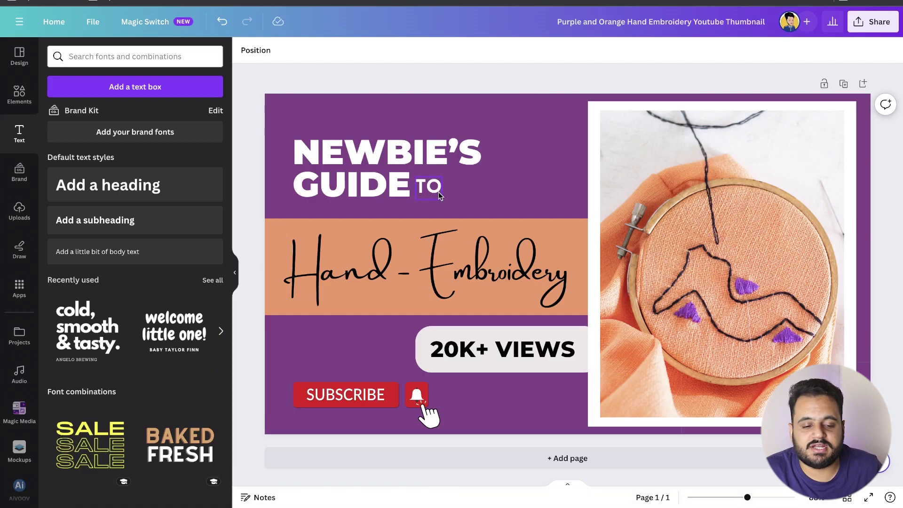
# - Try scaling the "TO" text up freehand to about size 86.4 and shrink it back to size 30
pyautogui.click(422, 188)
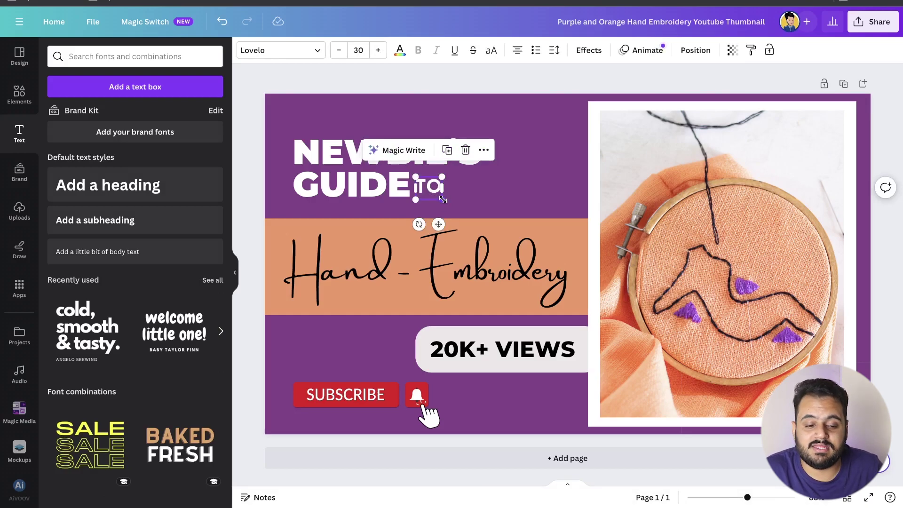
pyautogui.keyDown('ctrl'); pyautogui.scroll(5, 447, 228); pyautogui.keyUp('ctrl')
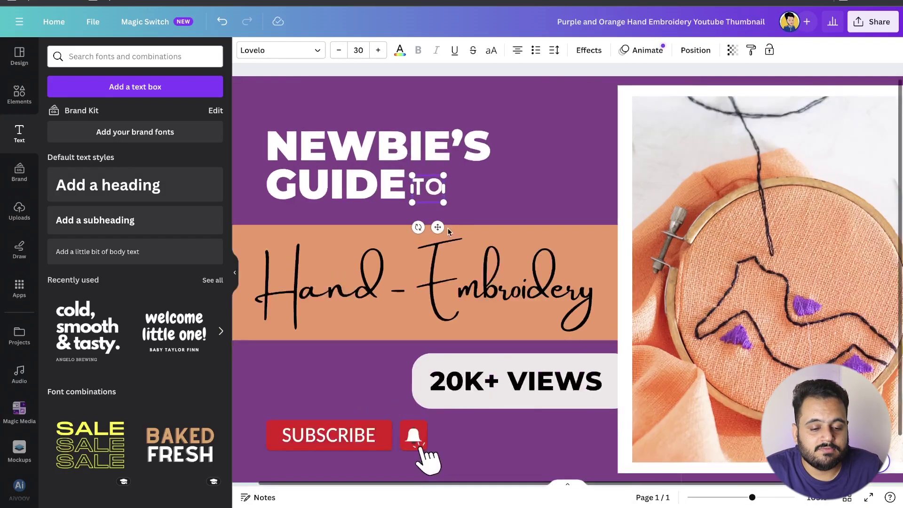
pyautogui.keyDown('ctrl'); pyautogui.scroll(3, 447, 227); pyautogui.keyUp('ctrl')
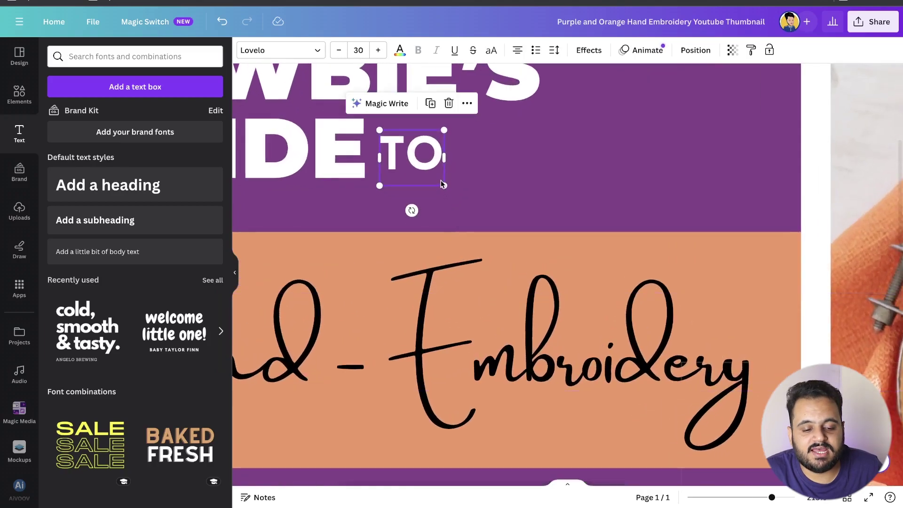
pyautogui.moveTo(452, 192); pyautogui.dragTo(574, 269)
pyautogui.keyDown('ctrl'); pyautogui.scroll(-2, 574, 269); pyautogui.keyUp('ctrl')
pyautogui.keyDown('ctrl'); pyautogui.scroll(-2, 571, 271); pyautogui.keyUp('ctrl')
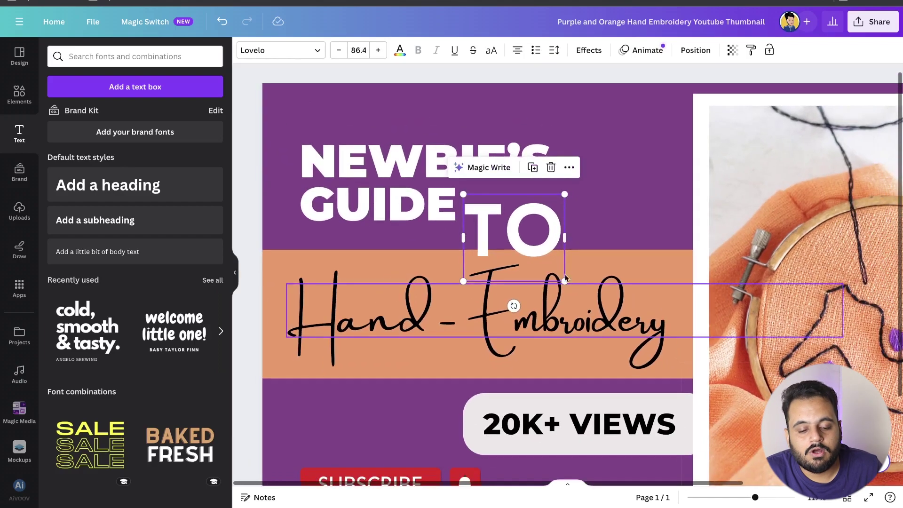
pyautogui.moveTo(565, 283); pyautogui.dragTo(500, 225)
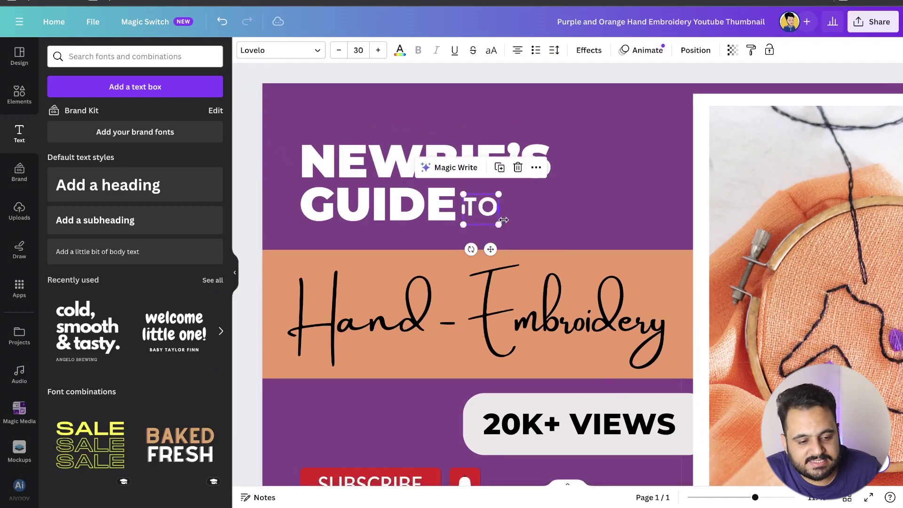
# - Set the "TO" text's font size to 34 and reduce it in single steps to 31
pyautogui.click(360, 48)
pyautogui.write('34')
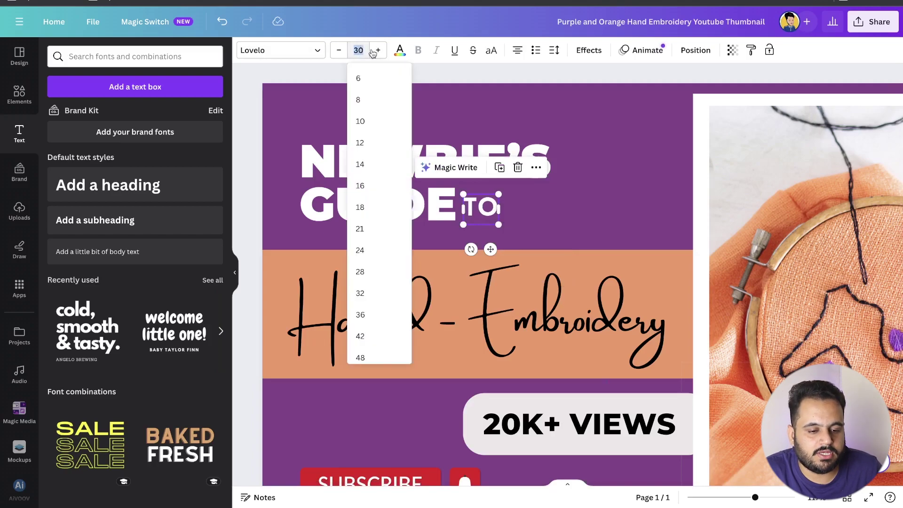
pyautogui.press('Return')
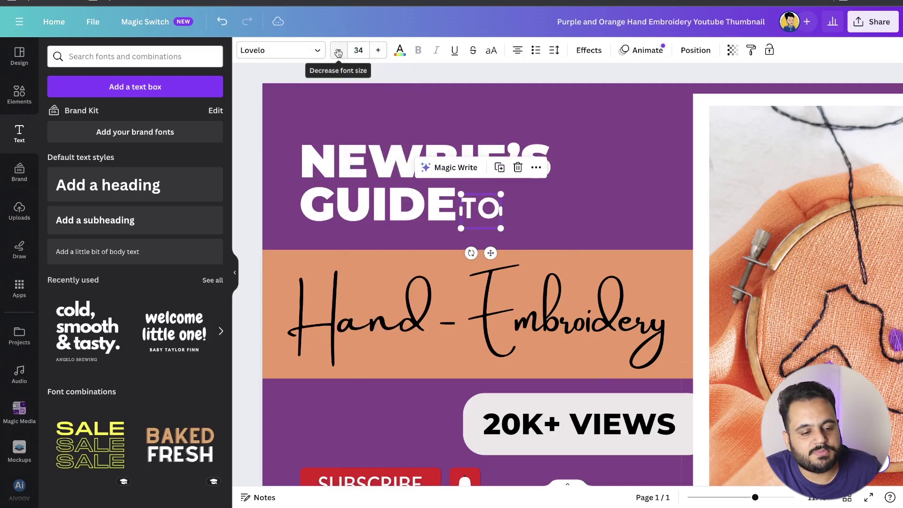
pyautogui.click(342, 50)
pyautogui.click(342, 50)
pyautogui.click(342, 50)
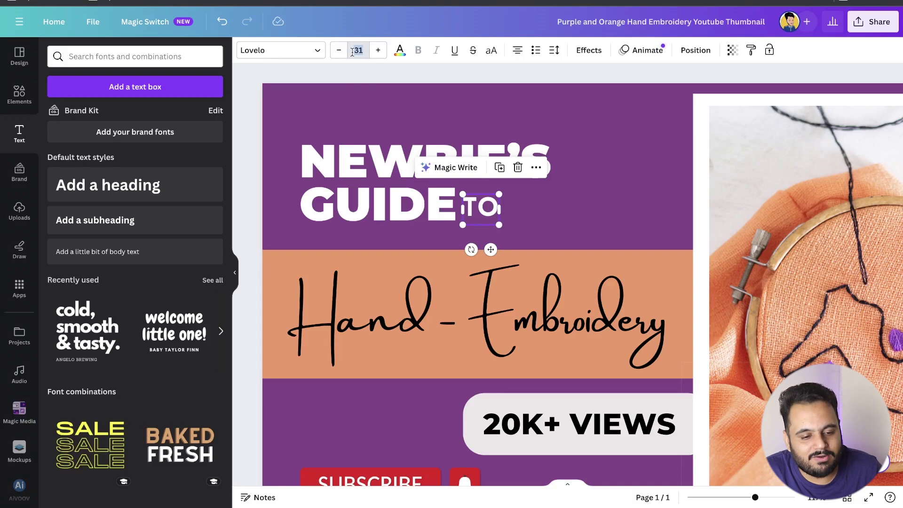
# - Set the "TO" text's font size to 50 and line the word up beside "GUIDE" without overlap
pyautogui.click(352, 51)
pyautogui.write('50')
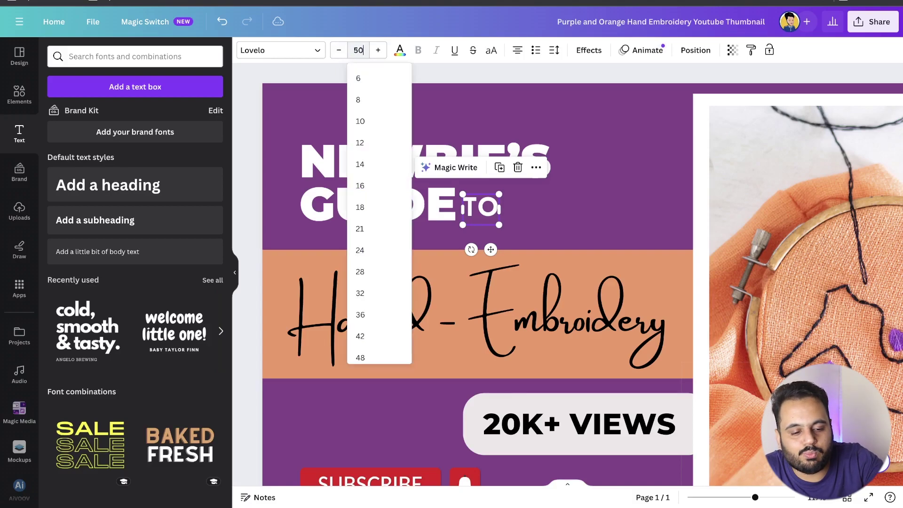
pyautogui.press('Return')
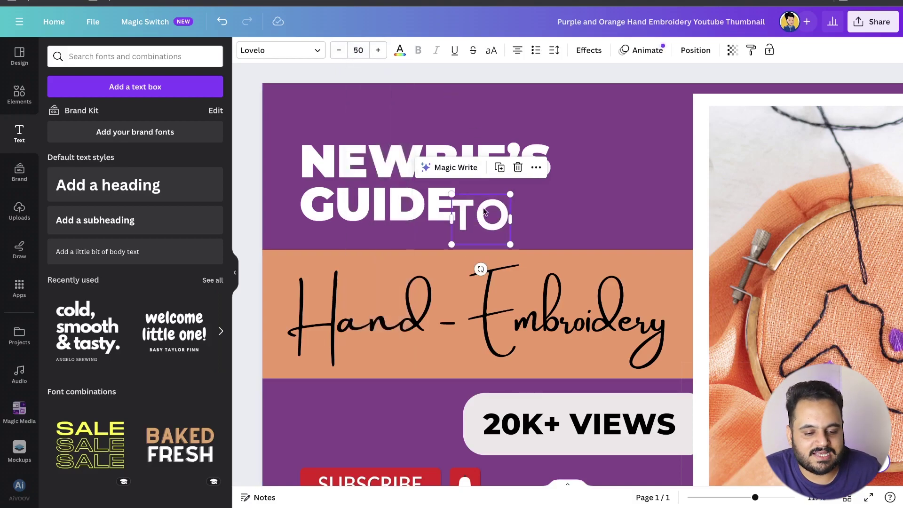
pyautogui.moveTo(493, 228); pyautogui.dragTo(501, 215)
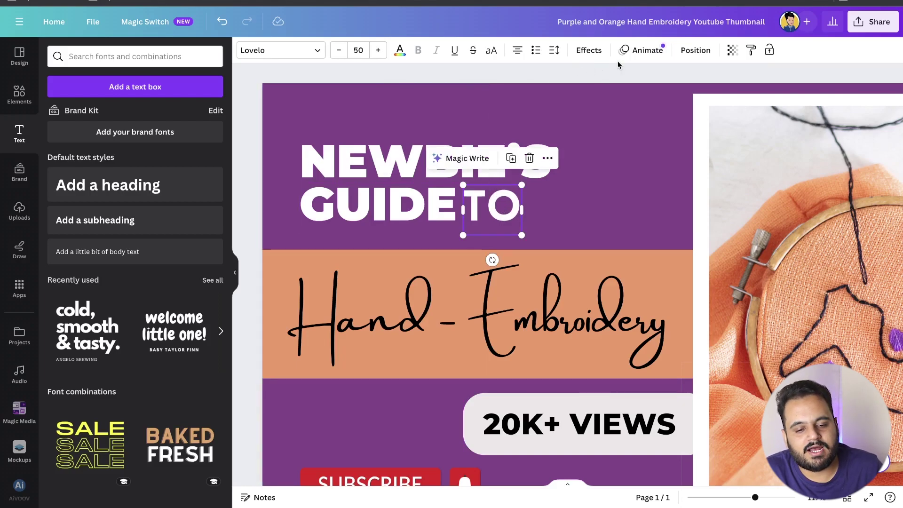
# - Apply the Lift effect to the "TO" text at intensity 50 after trying Shadow and Glitch
pyautogui.click(585, 55)
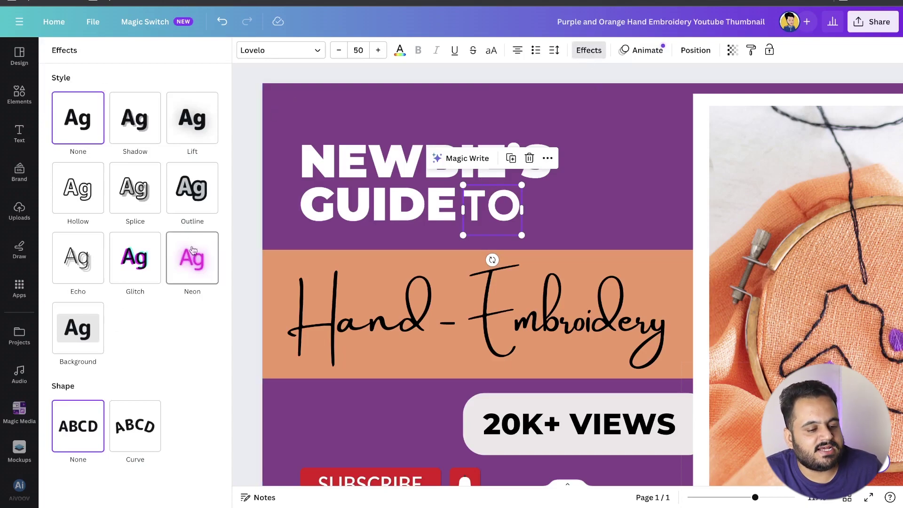
pyautogui.click(145, 140)
pyautogui.click(184, 137)
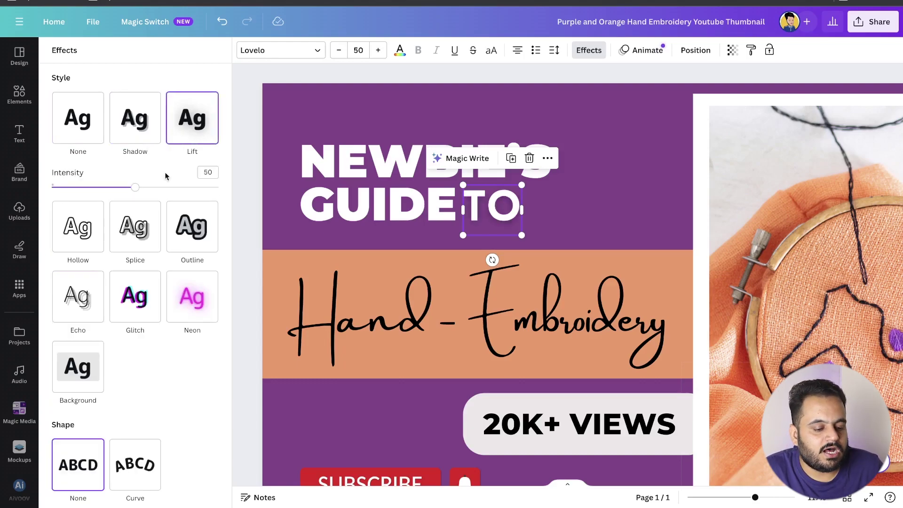
pyautogui.click(133, 310)
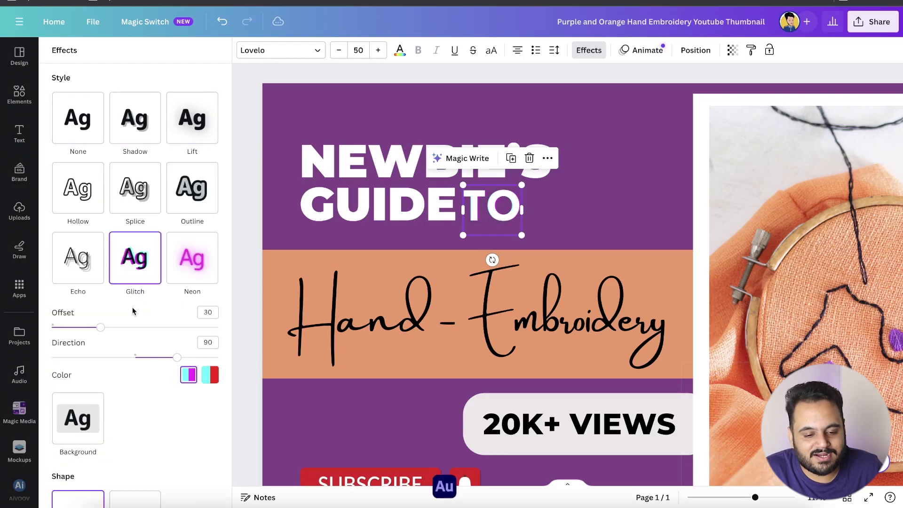
pyautogui.click(193, 140)
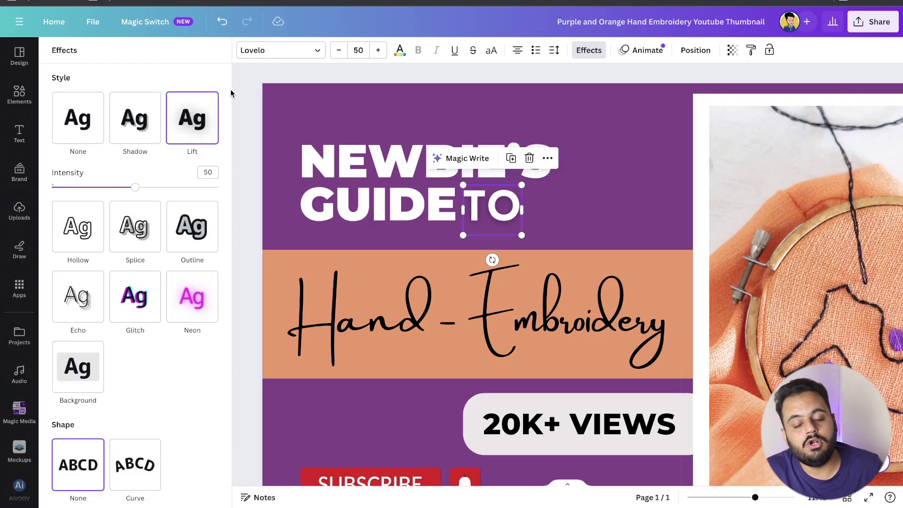
pyautogui.press('Escape')
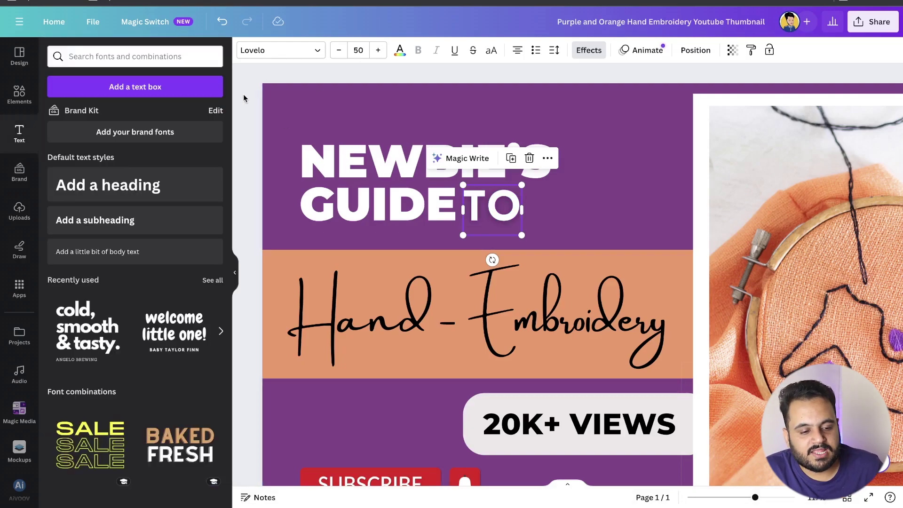
# - Try light orange, orange and dark blue as the thumbnail's background, and apply the violet-to-turquoise gradient after trying the turquoise-to-blue one
pyautogui.hotkey('ctrl', '-')
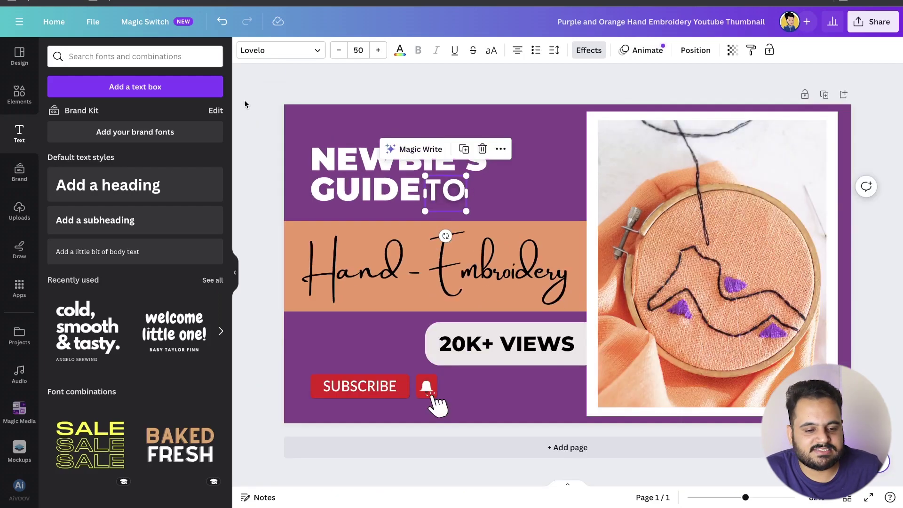
pyautogui.click(290, 118)
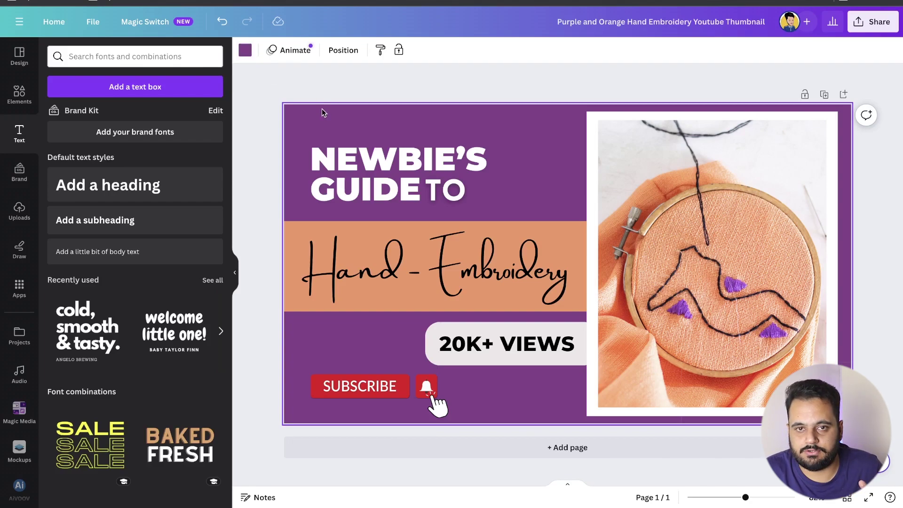
pyautogui.click(244, 50)
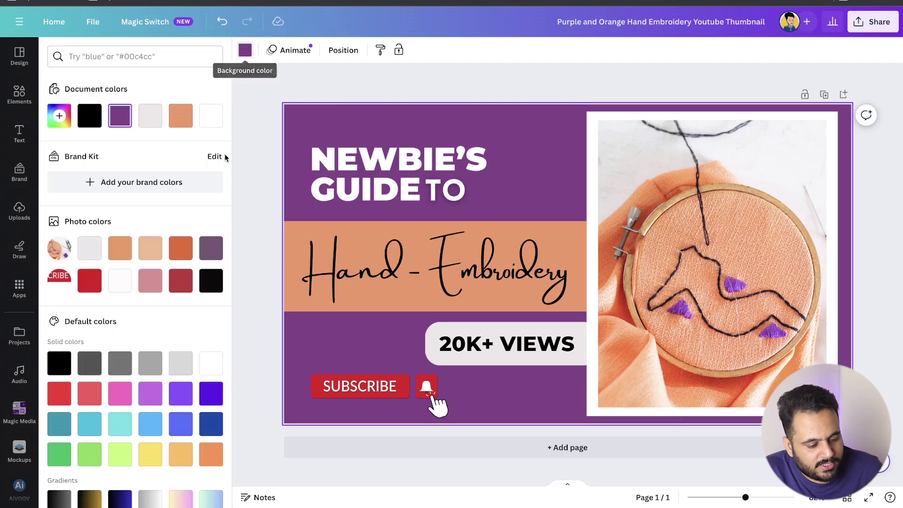
pyautogui.click(182, 457)
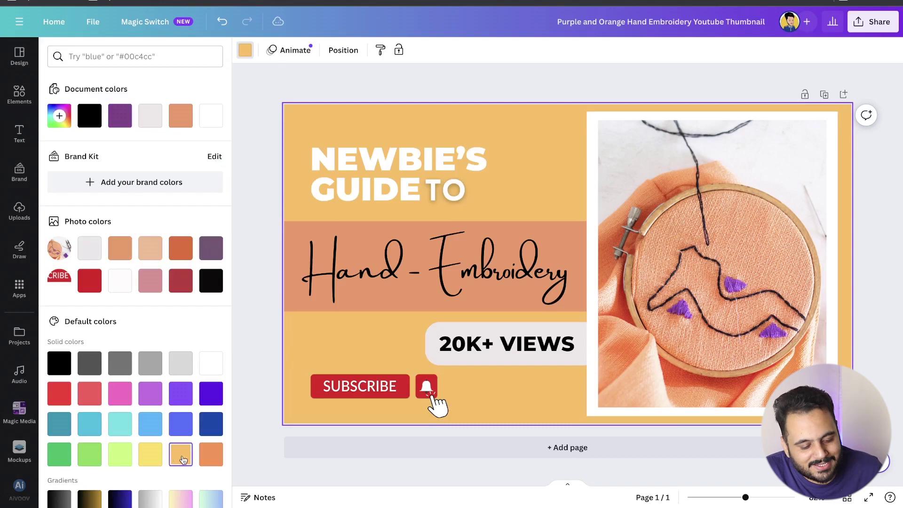
pyautogui.click(211, 454)
pyautogui.click(211, 426)
pyautogui.scroll(-1, 211, 428)
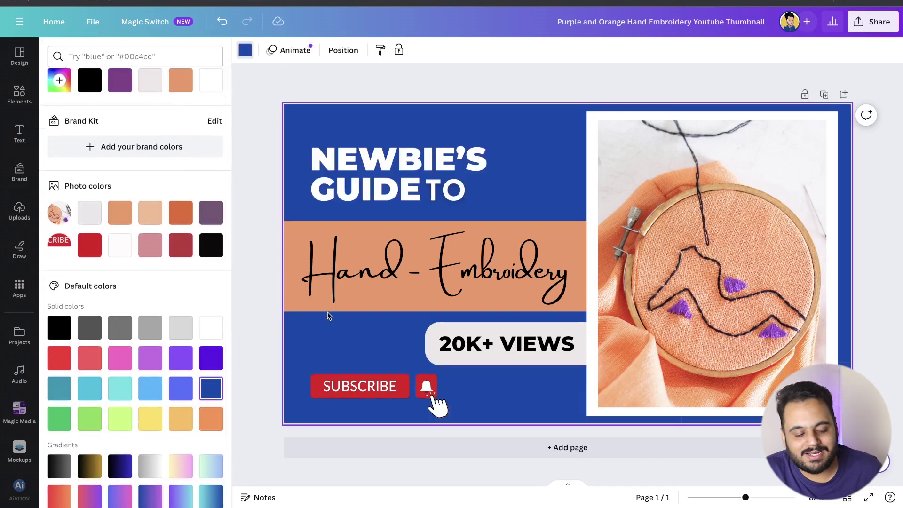
pyautogui.scroll(-1, 204, 482)
pyautogui.scroll(-1, 204, 487)
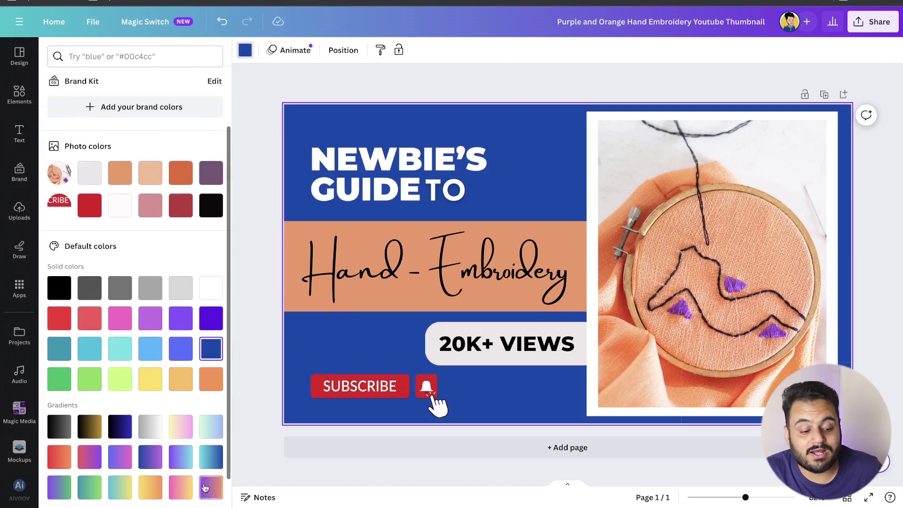
pyautogui.click(211, 467)
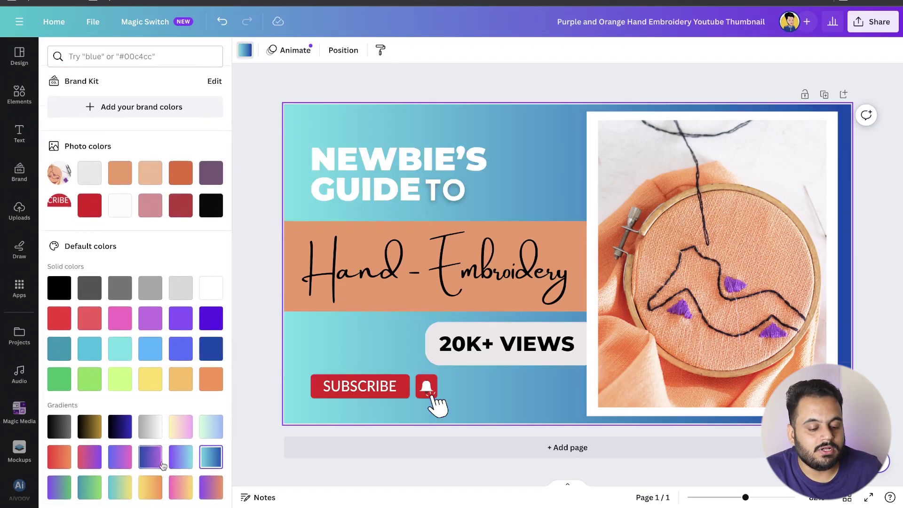
pyautogui.click(182, 457)
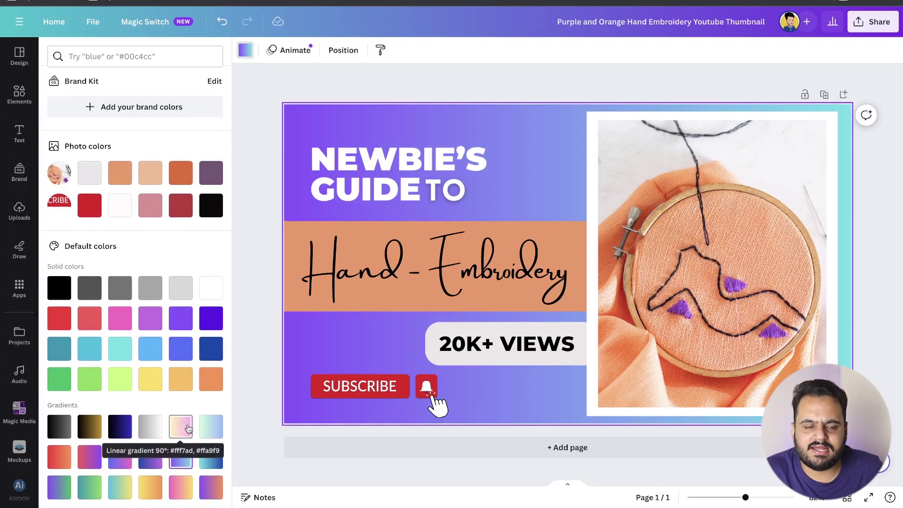
# - Replace the thumbnail's gradient background with solid dark blue from the default colours after trying black
pyautogui.scroll(2, 169, 410)
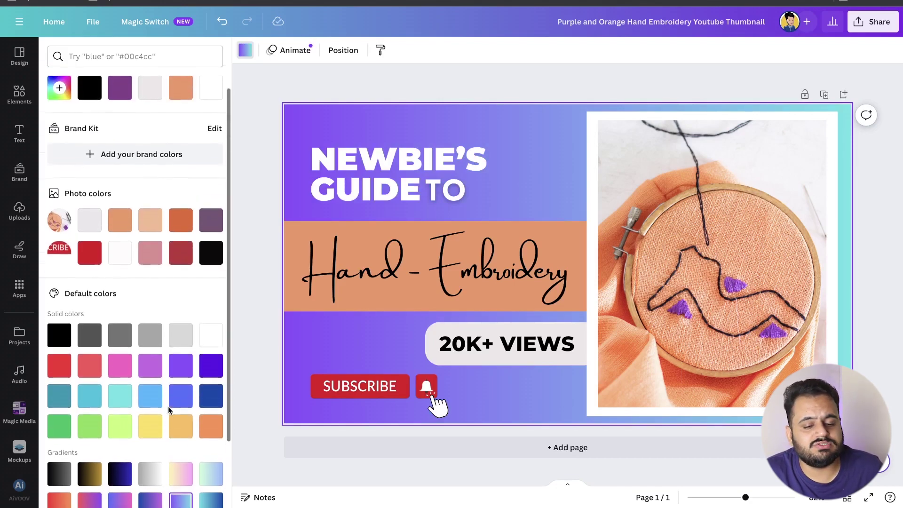
pyautogui.scroll(1, 168, 406)
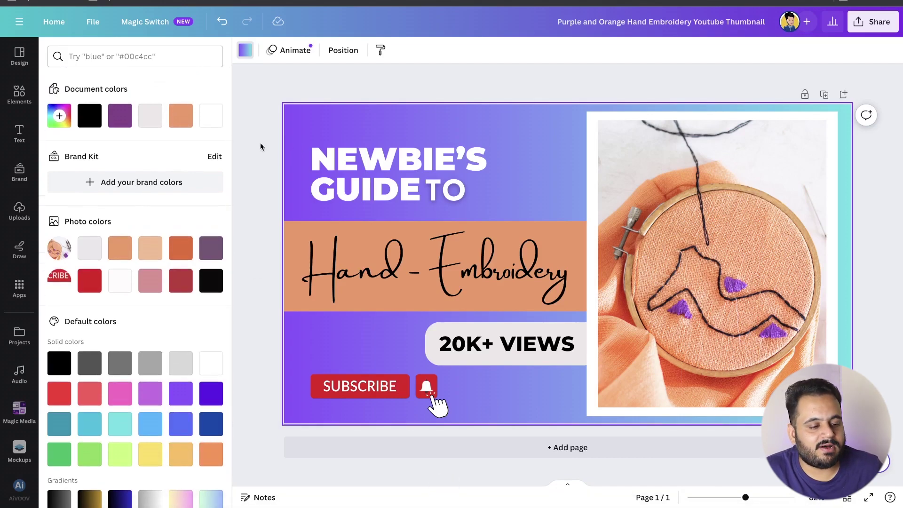
pyautogui.click(59, 116)
pyautogui.click(63, 121)
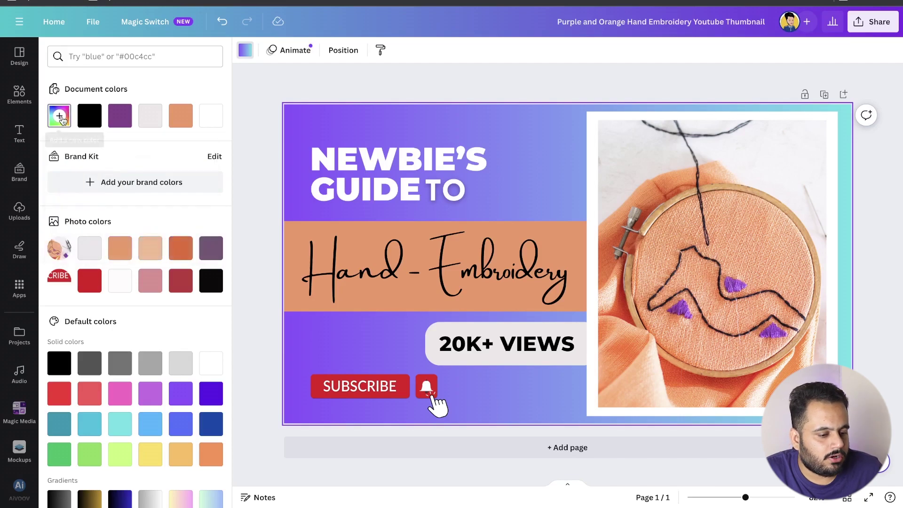
pyautogui.click(97, 126)
pyautogui.click(91, 118)
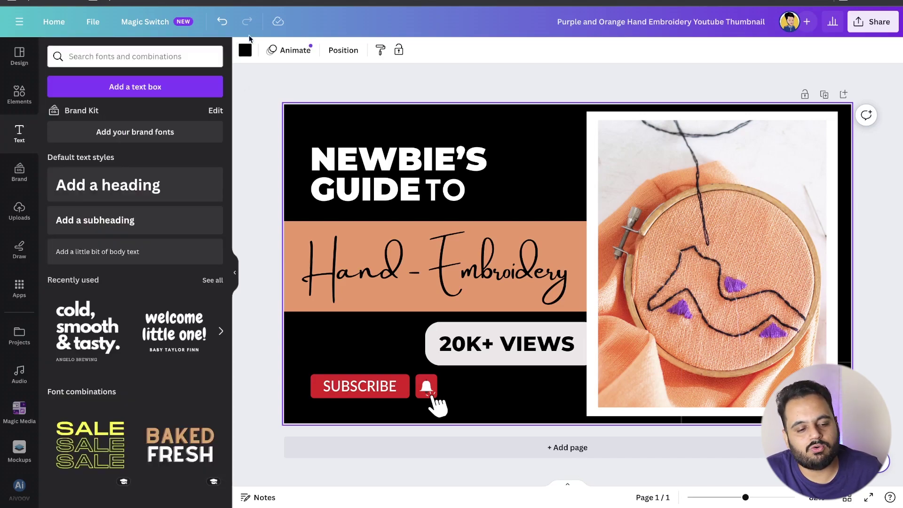
pyautogui.click(245, 50)
pyautogui.click(216, 429)
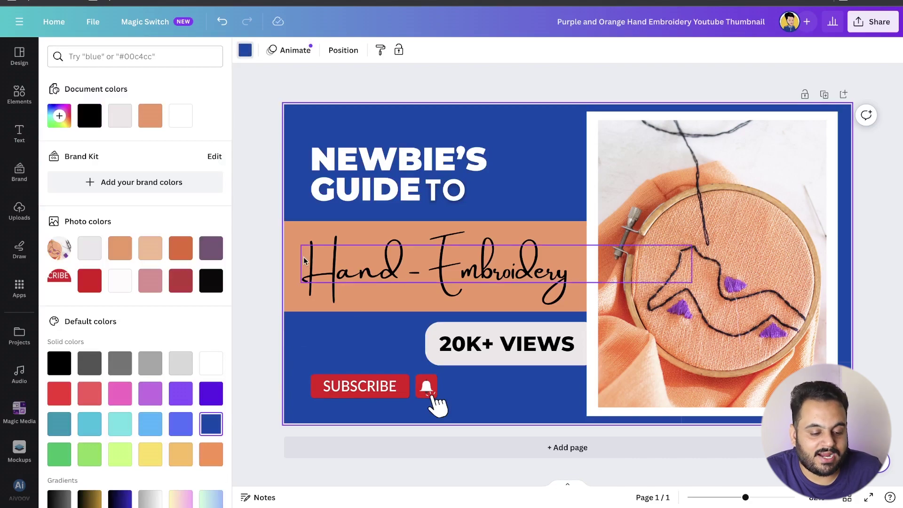
# - Delete the template's red subscribe graphic and search the elements library for "subscribe"
pyautogui.press('t')
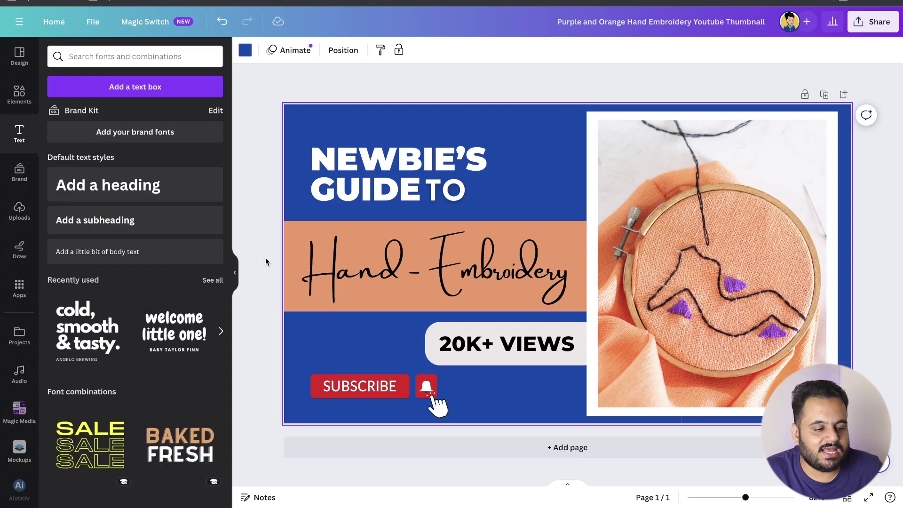
pyautogui.click(20, 96)
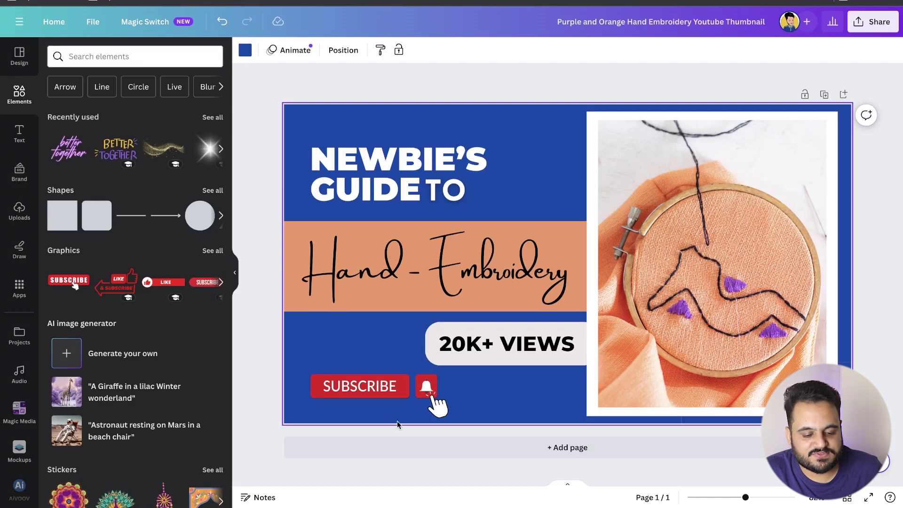
pyautogui.click(378, 392)
pyautogui.press('Delete')
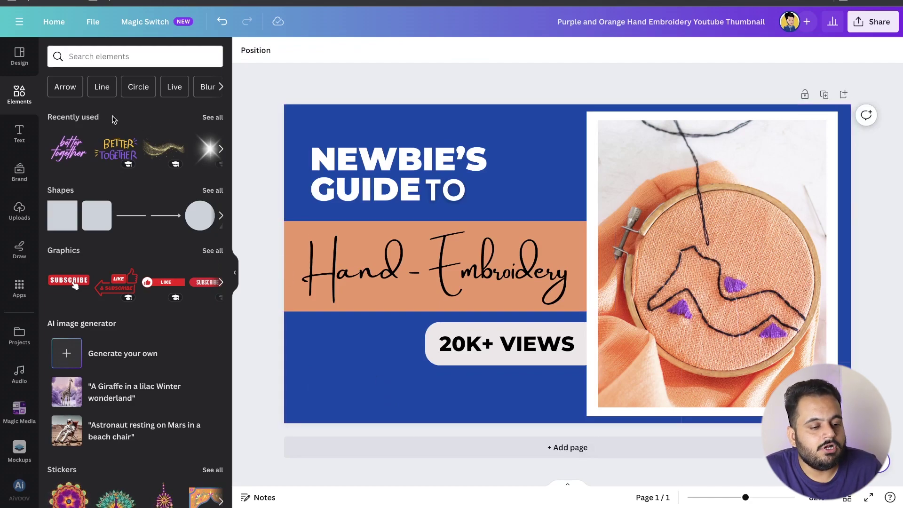
pyautogui.click(98, 57)
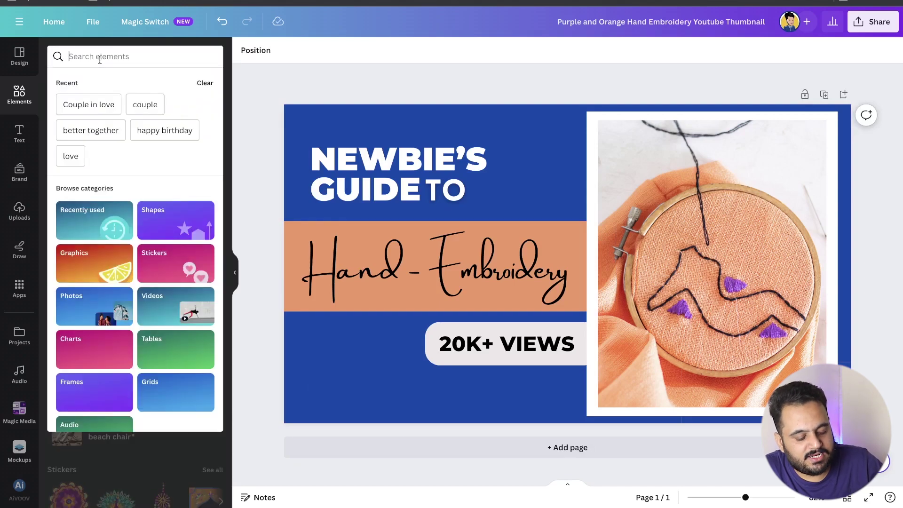
pyautogui.write('subsc')
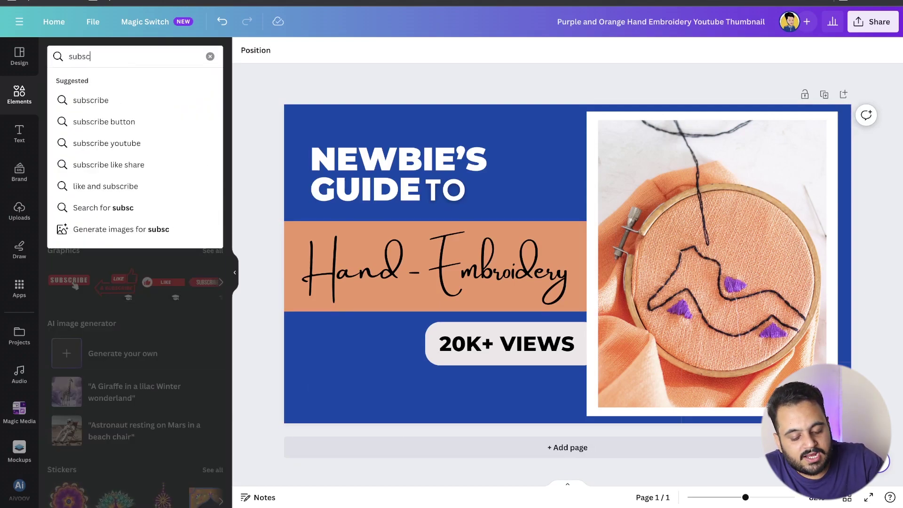
pyautogui.write('ribe')
pyautogui.press('Return')
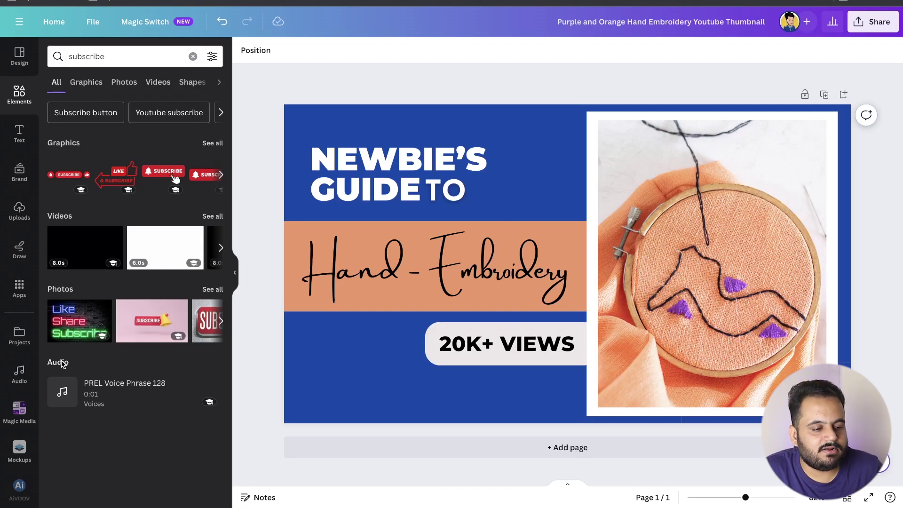
# - Insert the red Subscribe graphic with bell and hand pointer, shrink it and place it in the lower-left area of the thumbnail
pyautogui.click(213, 144)
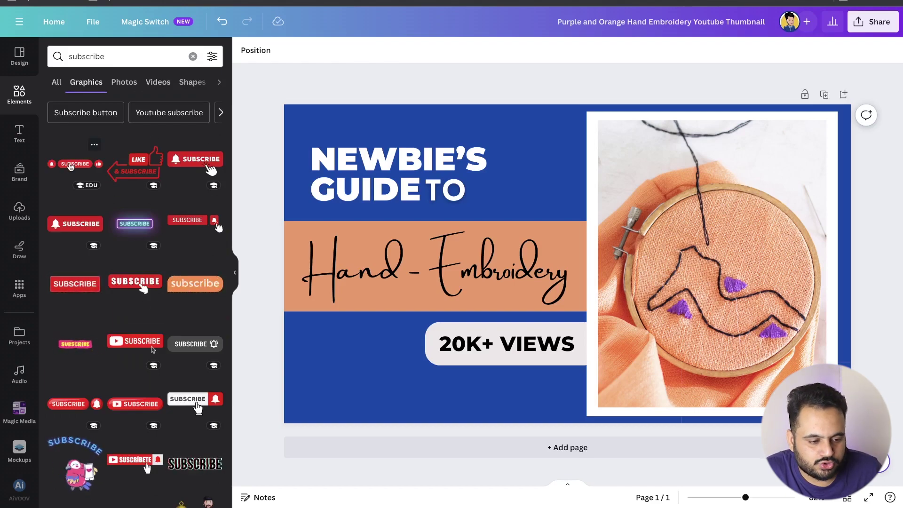
pyautogui.click(178, 162)
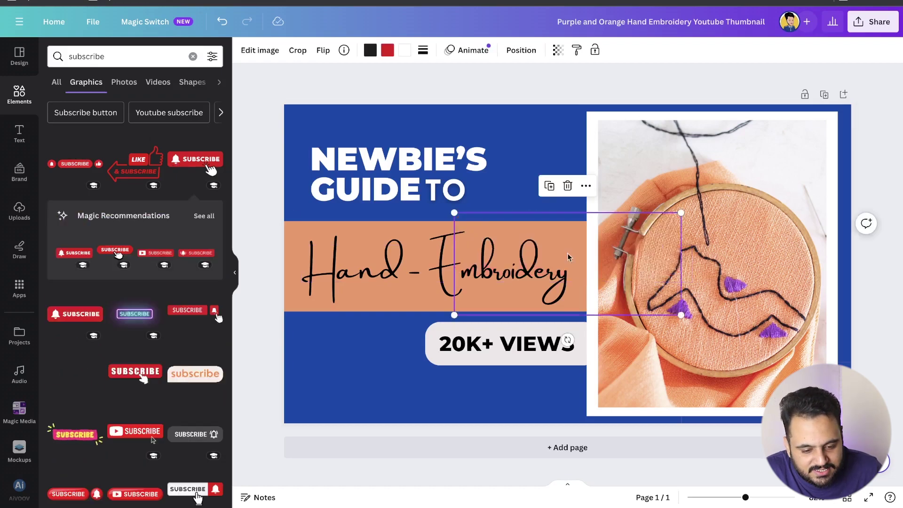
pyautogui.moveTo(567, 257); pyautogui.dragTo(462, 366)
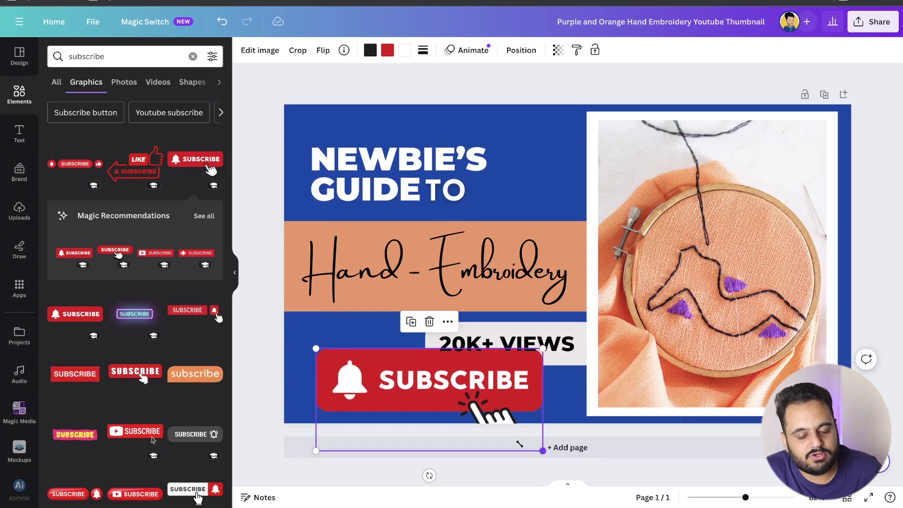
pyautogui.moveTo(519, 444); pyautogui.dragTo(380, 408)
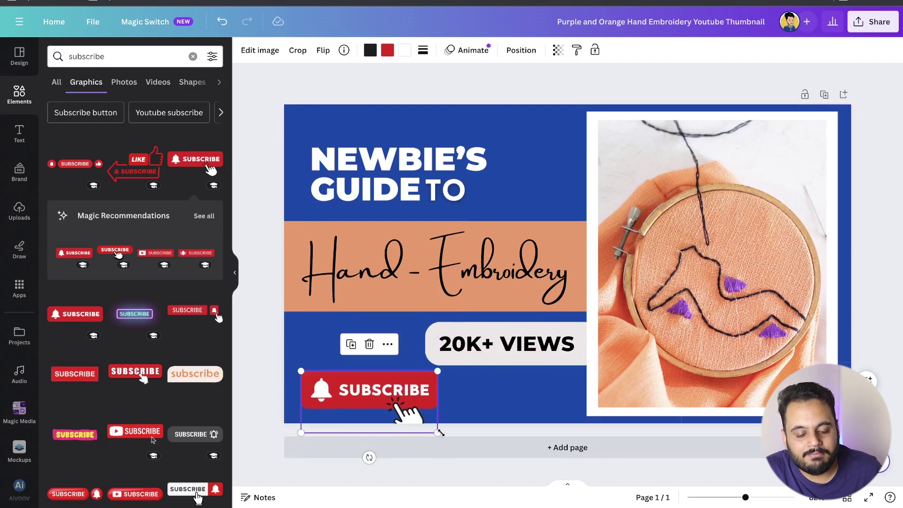
pyautogui.moveTo(439, 432); pyautogui.dragTo(420, 424)
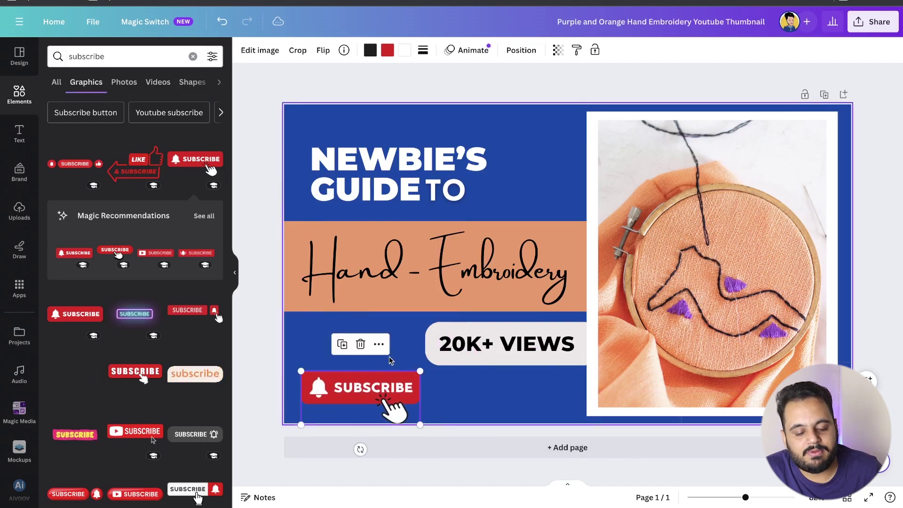
pyautogui.moveTo(398, 394); pyautogui.dragTo(412, 368)
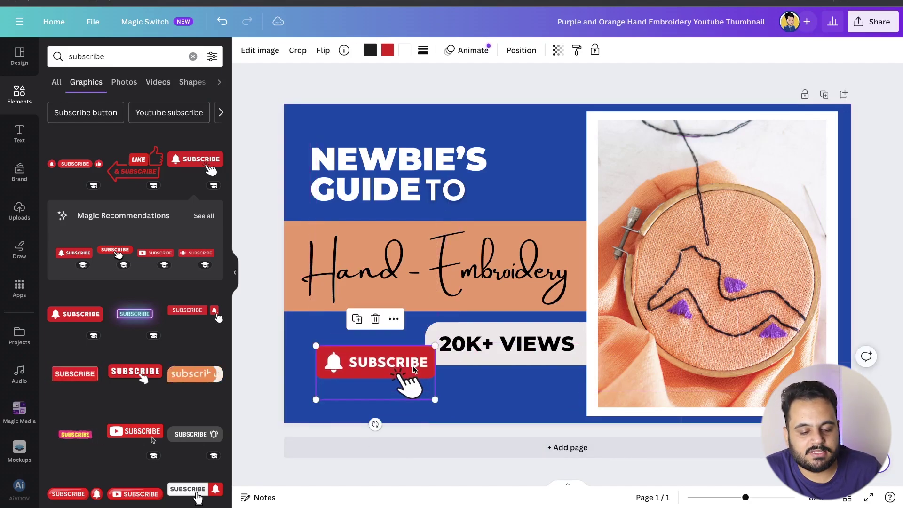
pyautogui.click(272, 310)
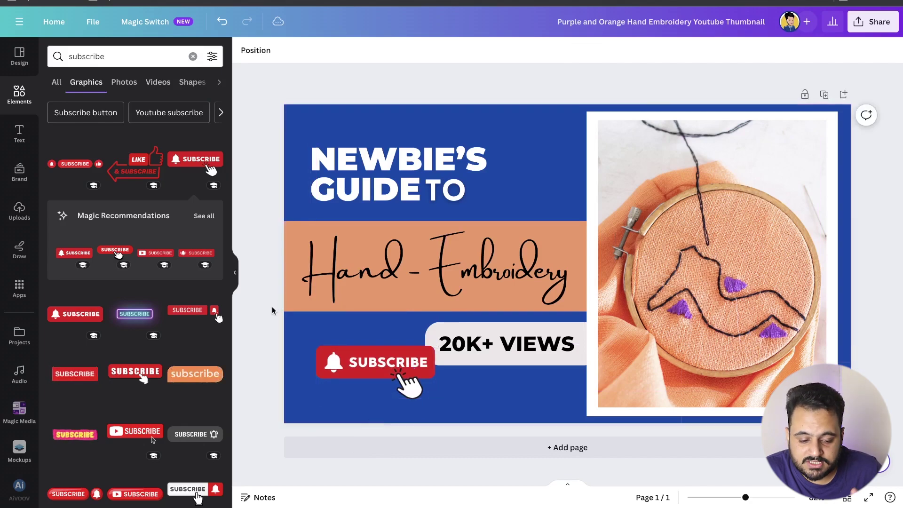
# - Try sending the Subscribe graphic one level backward, behind the "20K+ VIEWS" label
pyautogui.scroll(2, 471, 351)
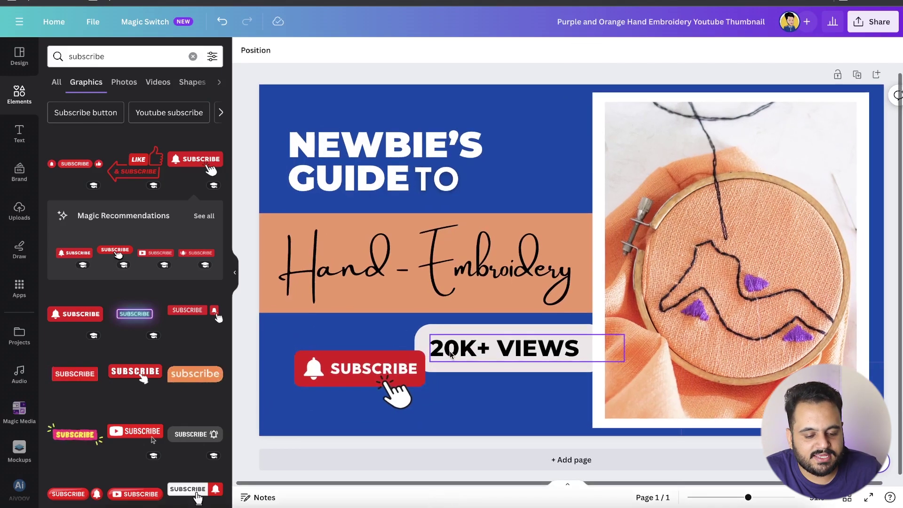
pyautogui.scroll(3, 398, 346)
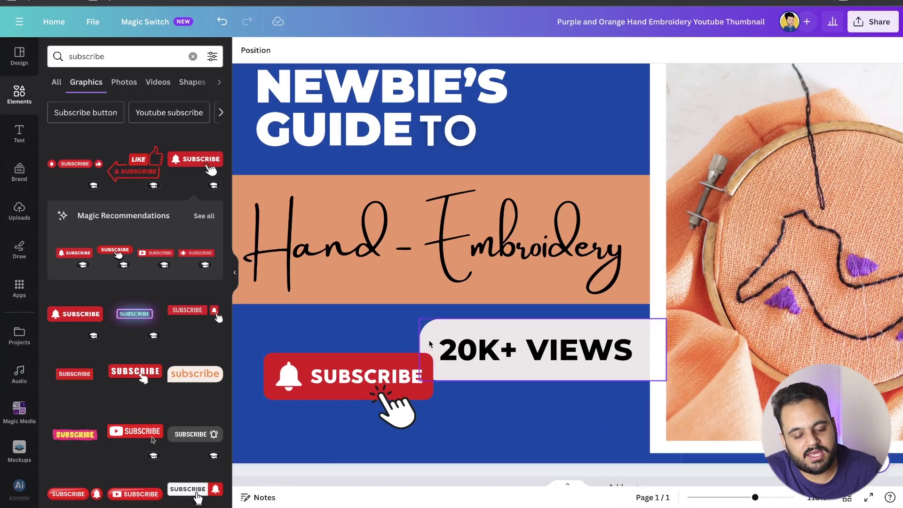
pyautogui.click(408, 372)
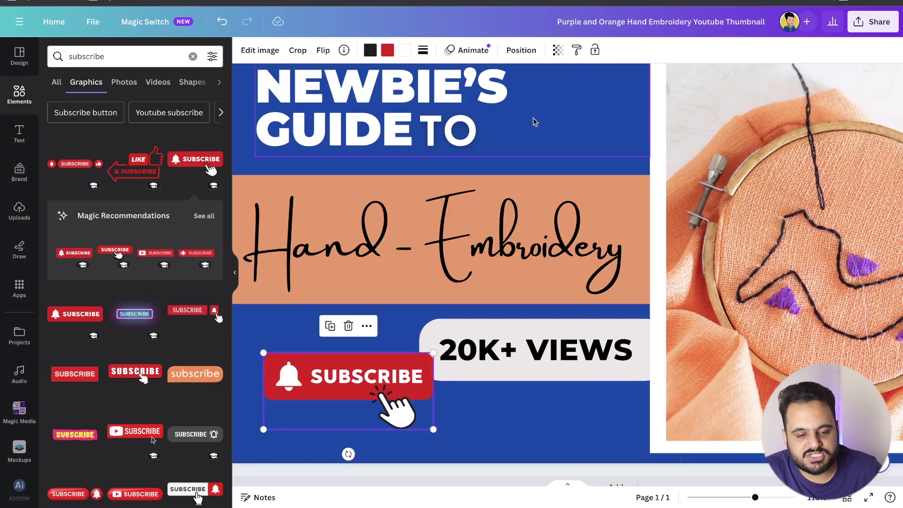
pyautogui.click(519, 49)
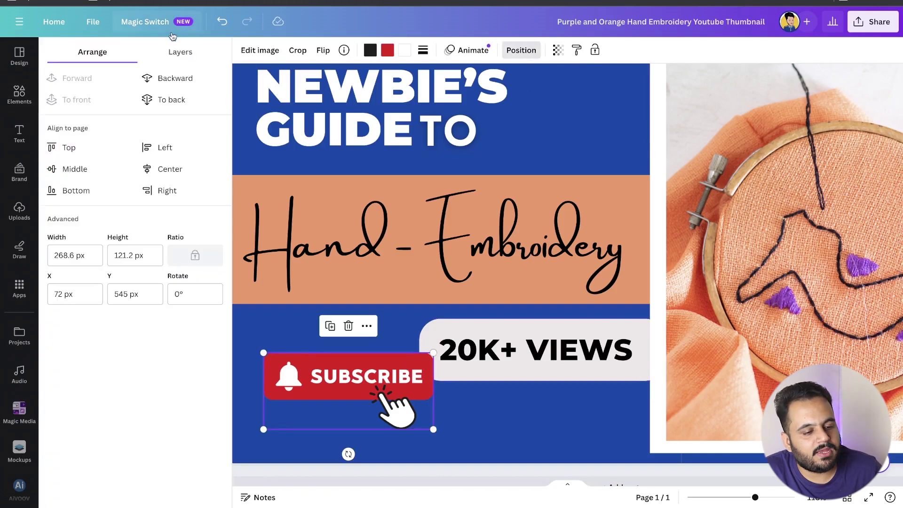
pyautogui.click(172, 85)
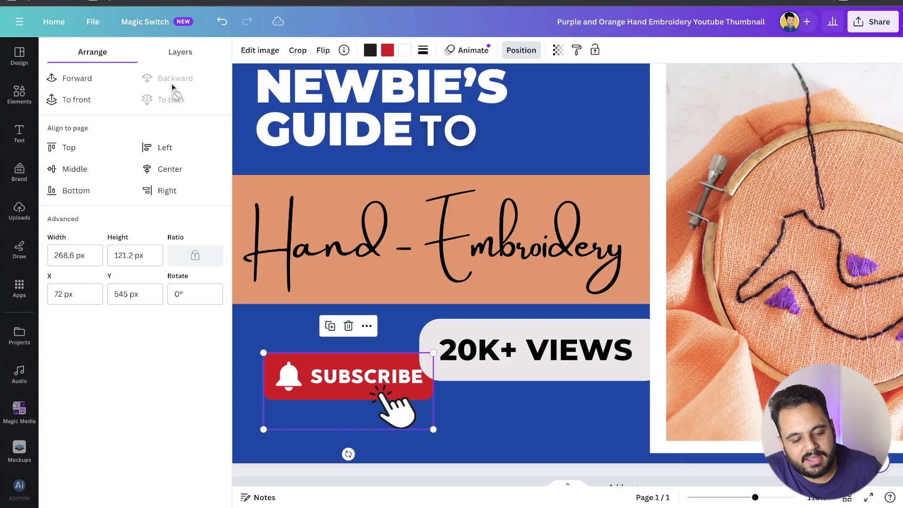
pyautogui.hotkey('ctrl', 'z')
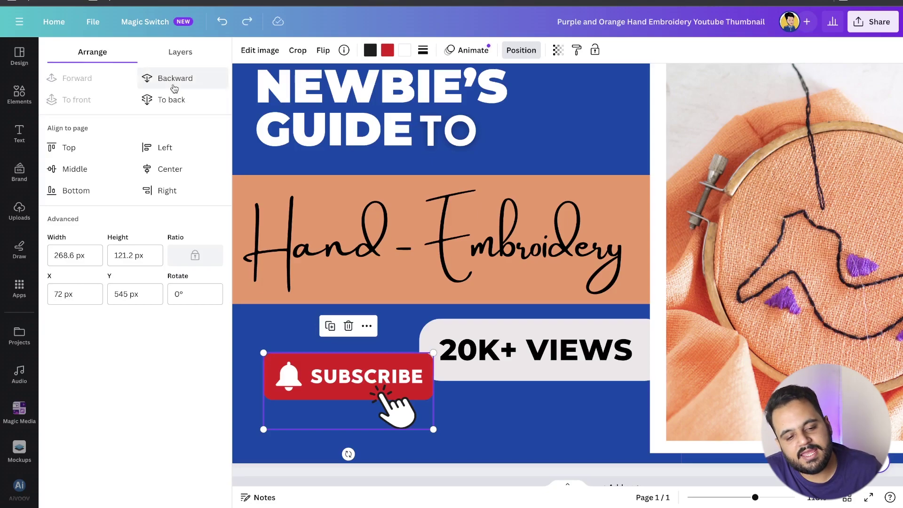
# - Reorder the Subscribe graphic's layer to sit directly below the "TO" layer, and move the graphic clear of the "20K+ VIEWS" label
pyautogui.click(188, 55)
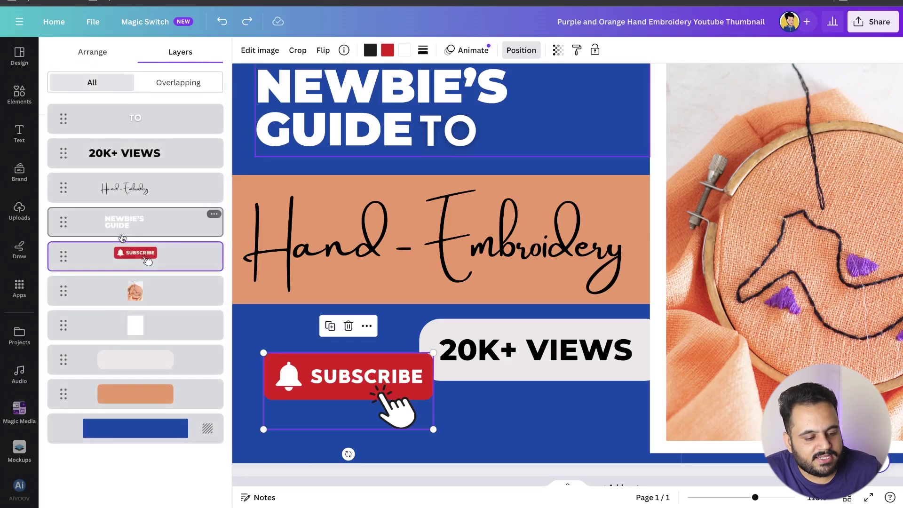
pyautogui.moveTo(147, 260); pyautogui.dragTo(147, 233)
pyautogui.moveTo(134, 177); pyautogui.dragTo(133, 145)
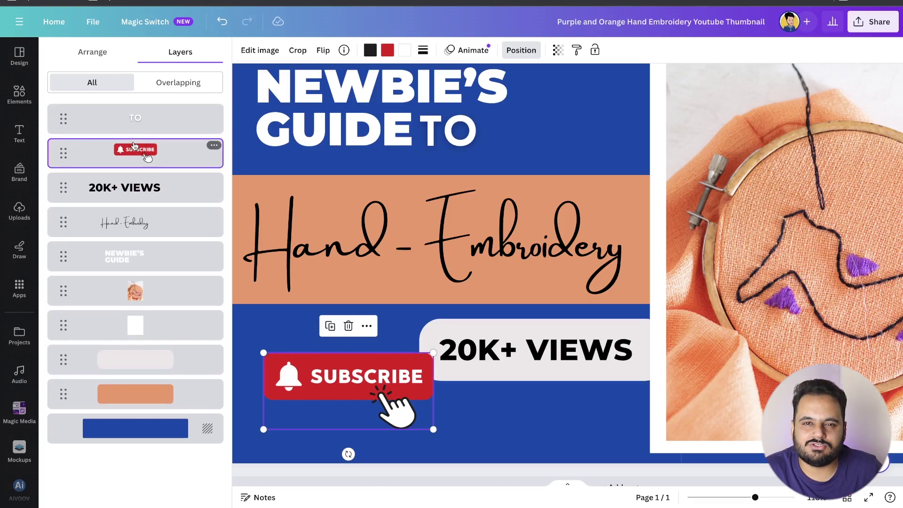
pyautogui.scroll(-3, 284, 176)
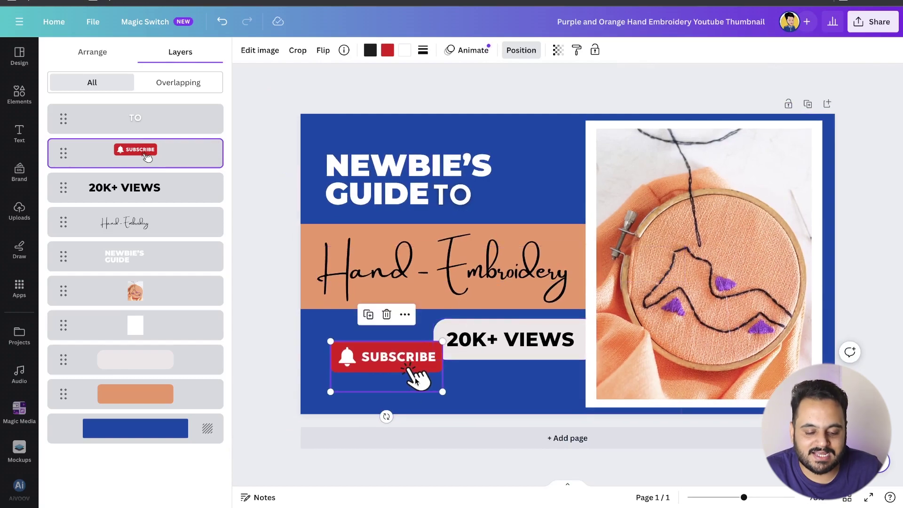
pyautogui.moveTo(408, 369)
pyautogui.mouseDown()
pyautogui.moveTo(403, 391)
pyautogui.moveTo(399, 380)
pyautogui.mouseUp()
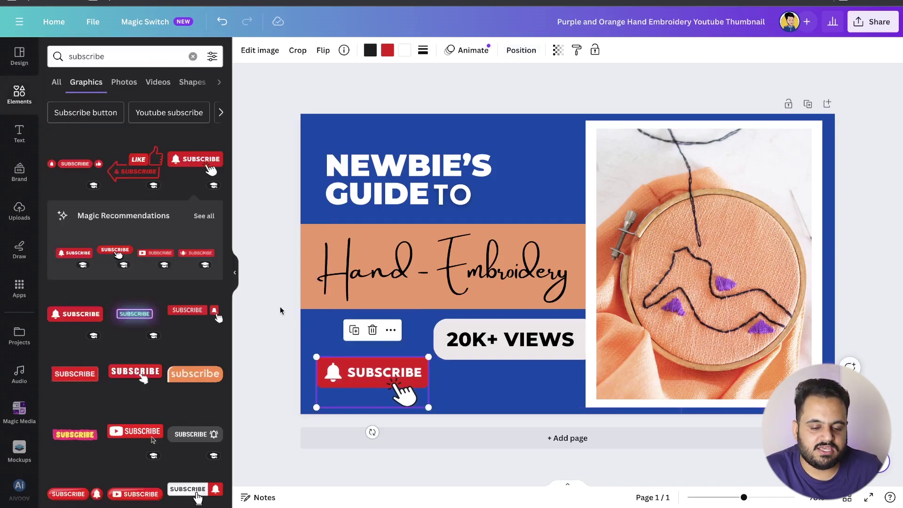
# - Delete the embroidery hoop photo and the white frame behind it
pyautogui.click(672, 207)
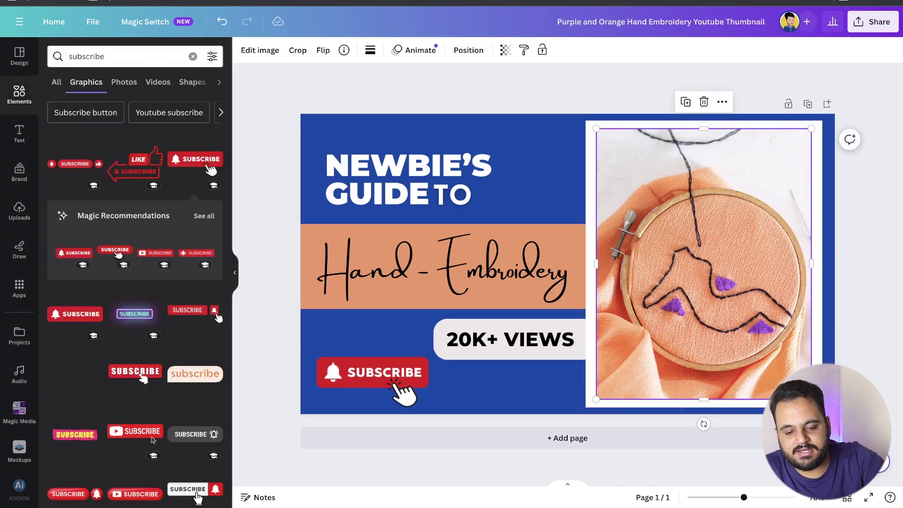
pyautogui.press('Delete')
pyautogui.click(671, 204)
pyautogui.press('Delete')
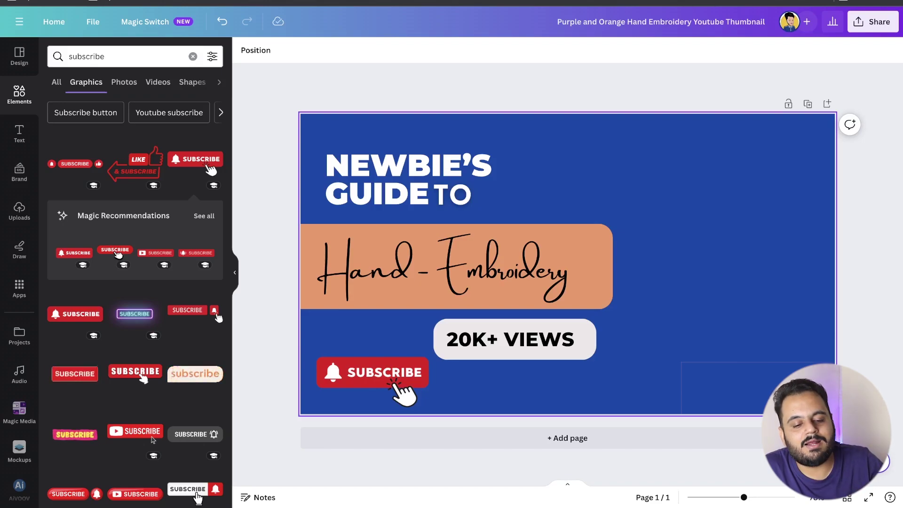
# - Add a white-filled rectangle and enlarge it to cover the photo area in the right part of the thumbnail
pyautogui.press('r')
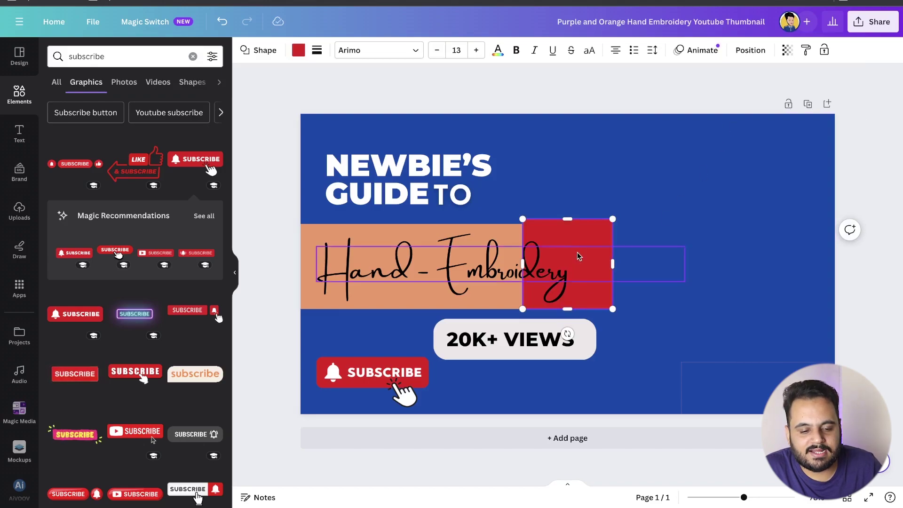
pyautogui.click(298, 53)
pyautogui.click(120, 146)
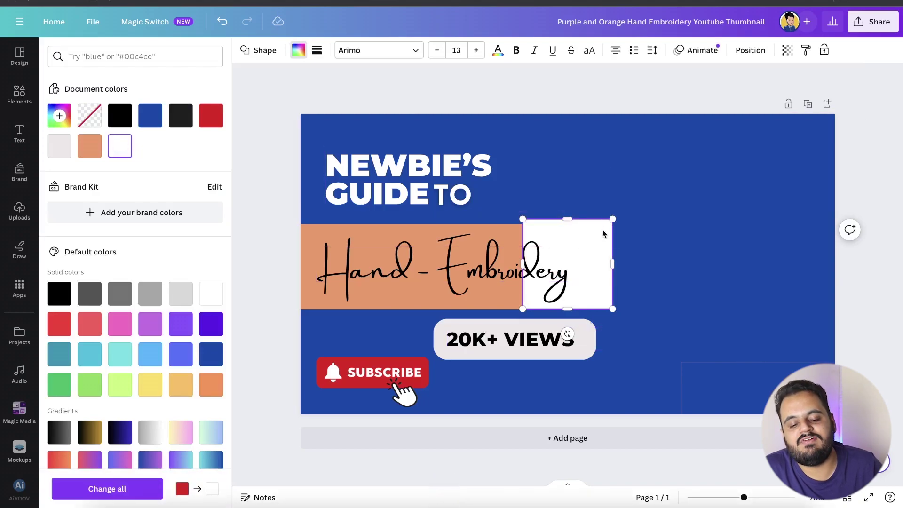
pyautogui.moveTo(603, 234); pyautogui.dragTo(672, 151)
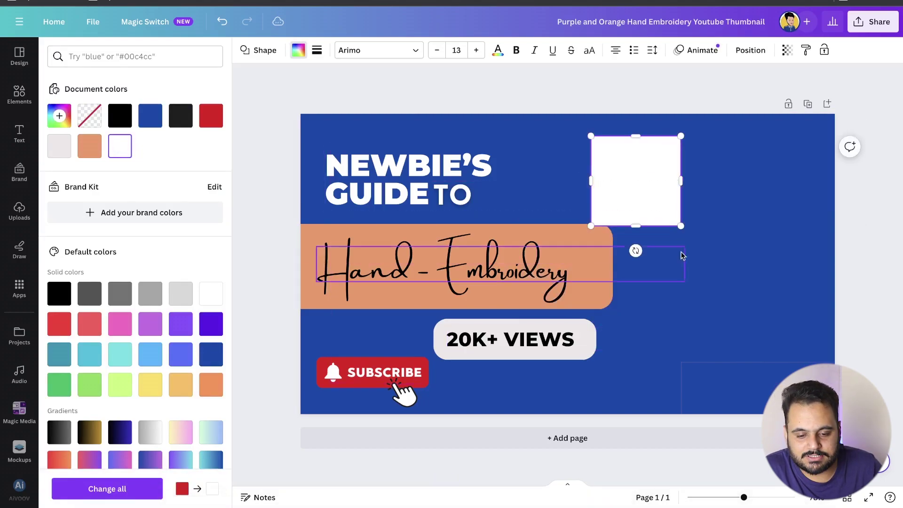
pyautogui.moveTo(680, 226); pyautogui.dragTo(819, 399)
pyautogui.moveTo(788, 345); pyautogui.dragTo(775, 337)
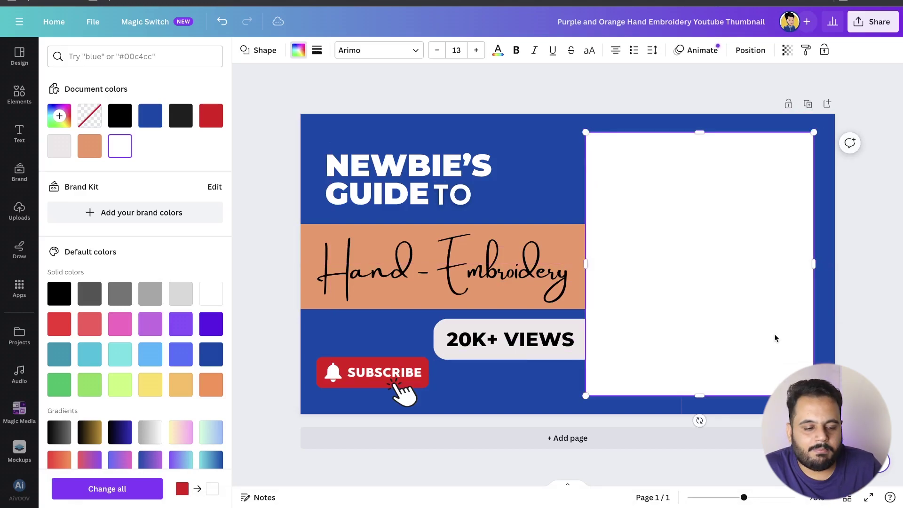
# - Search the elements library for "frame" and add the scalloped circle photo frame to the thumbnail
pyautogui.click(22, 97)
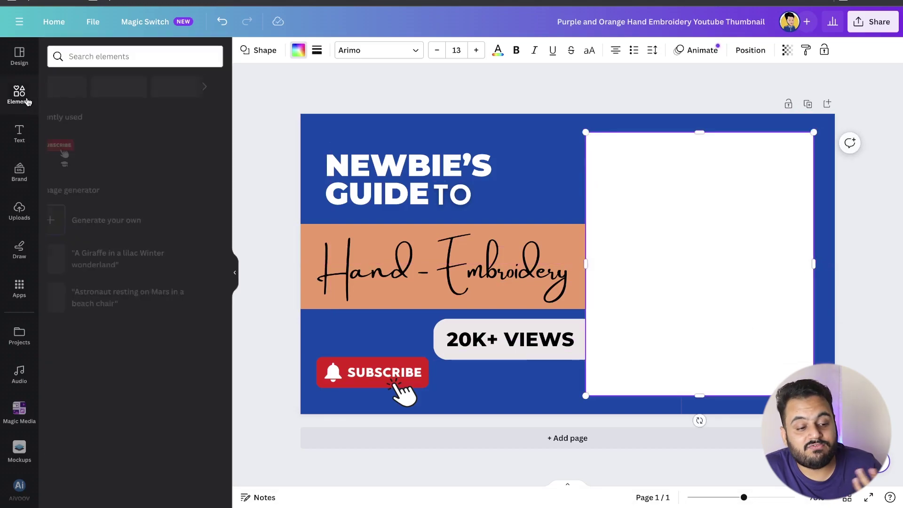
pyautogui.click(140, 53)
pyautogui.write('frame')
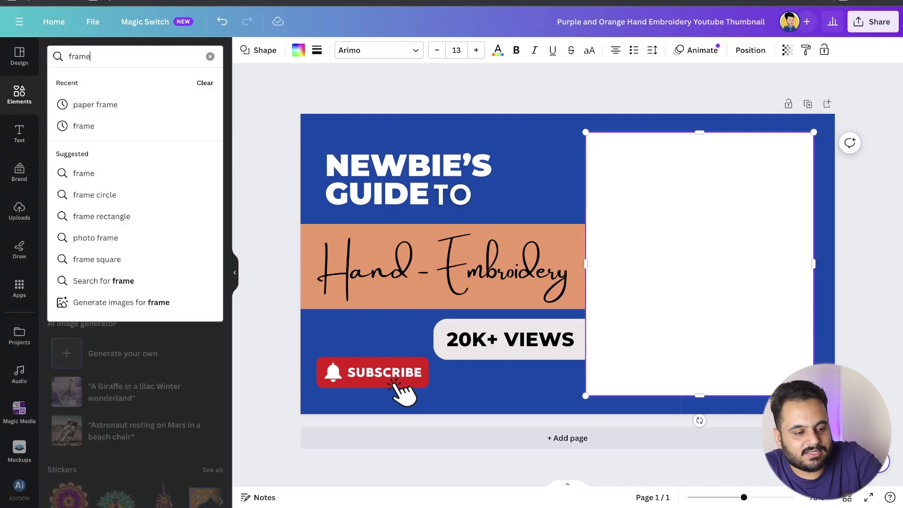
pyautogui.press('Return')
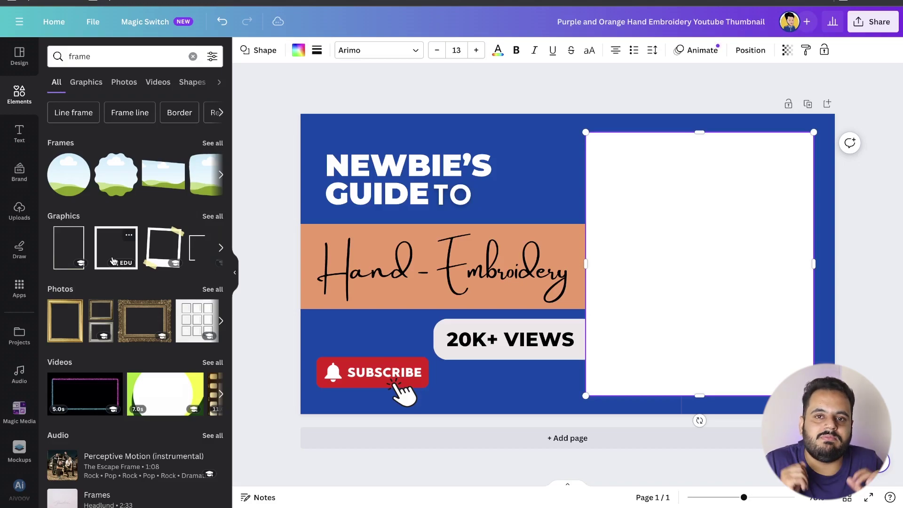
pyautogui.click(114, 182)
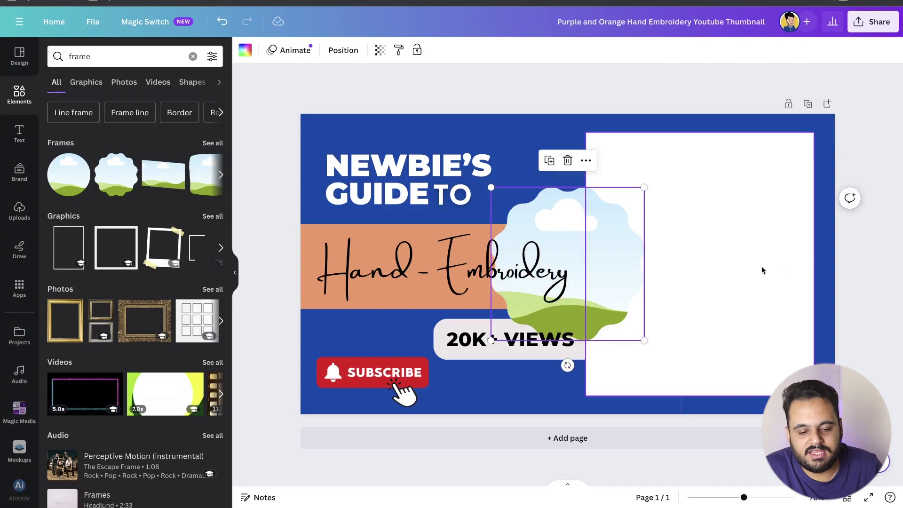
# - Move the scalloped frame onto the white rectangle, enlarge it to nearly the rectangle's width, and centre it there
pyautogui.moveTo(601, 215); pyautogui.dragTo(722, 207)
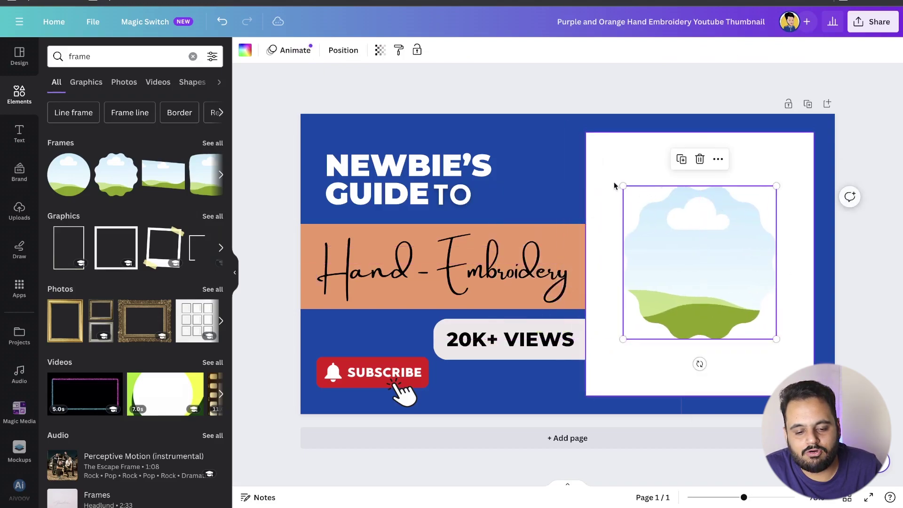
pyautogui.moveTo(622, 186); pyautogui.dragTo(581, 143)
pyautogui.moveTo(643, 198); pyautogui.dragTo(667, 219)
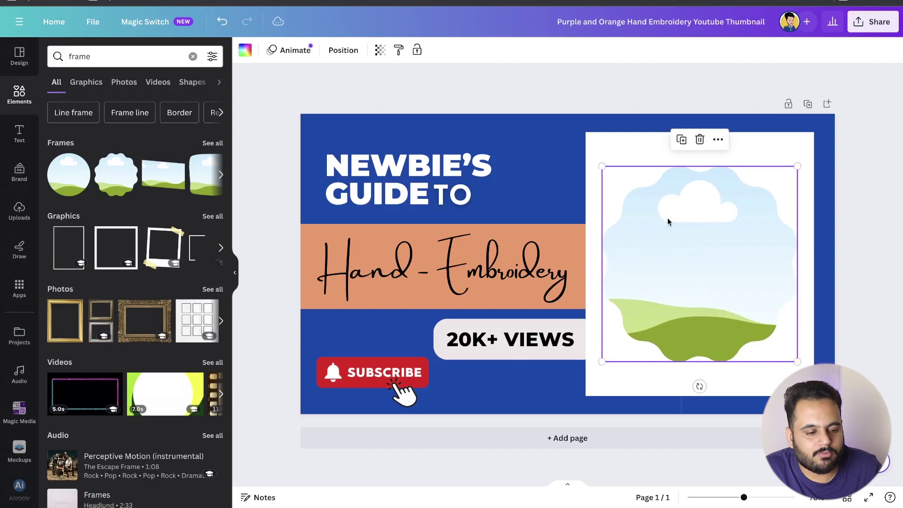
# - Find photos for "embroidery" and fill the scalloped frame with the yellow and white embroidered flower photo
pyautogui.click(107, 58)
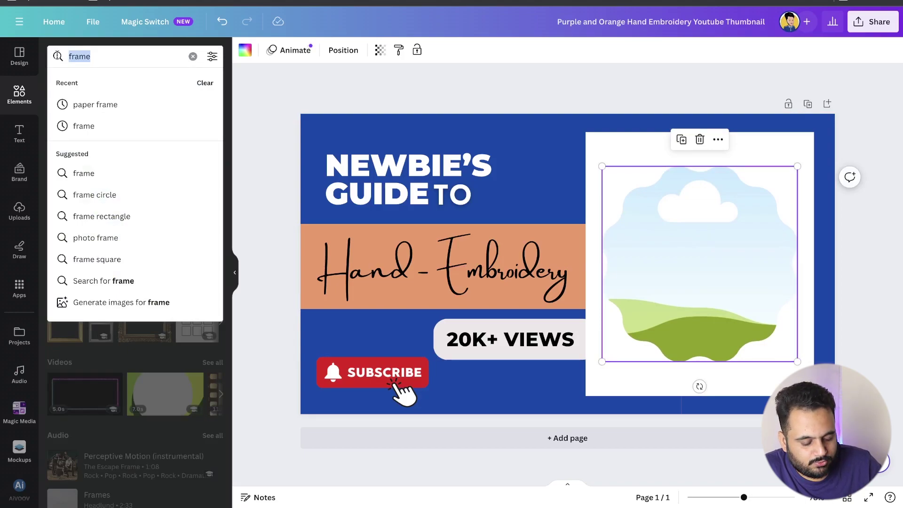
pyautogui.write('Emb')
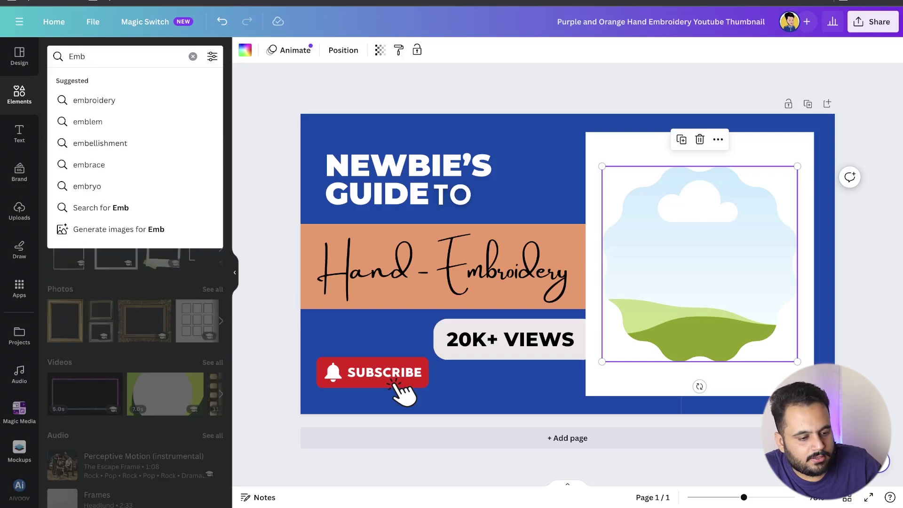
pyautogui.click(87, 101)
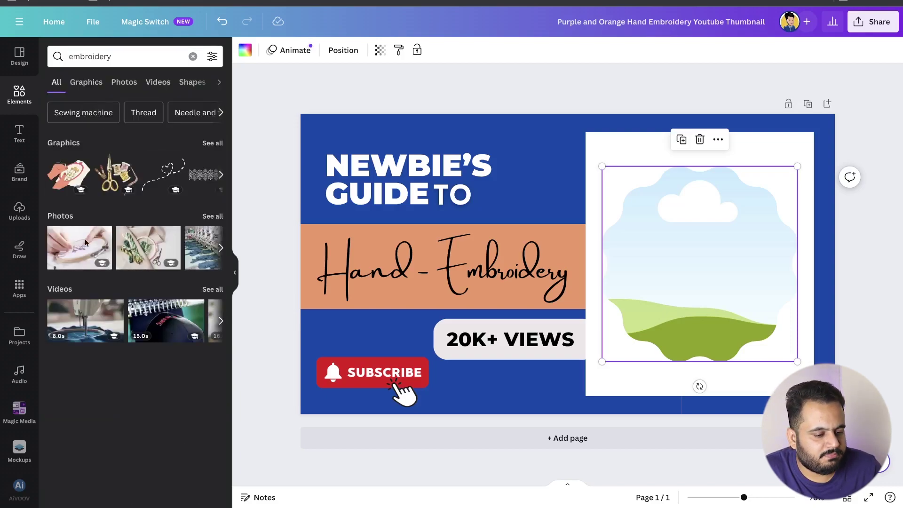
pyautogui.click(212, 216)
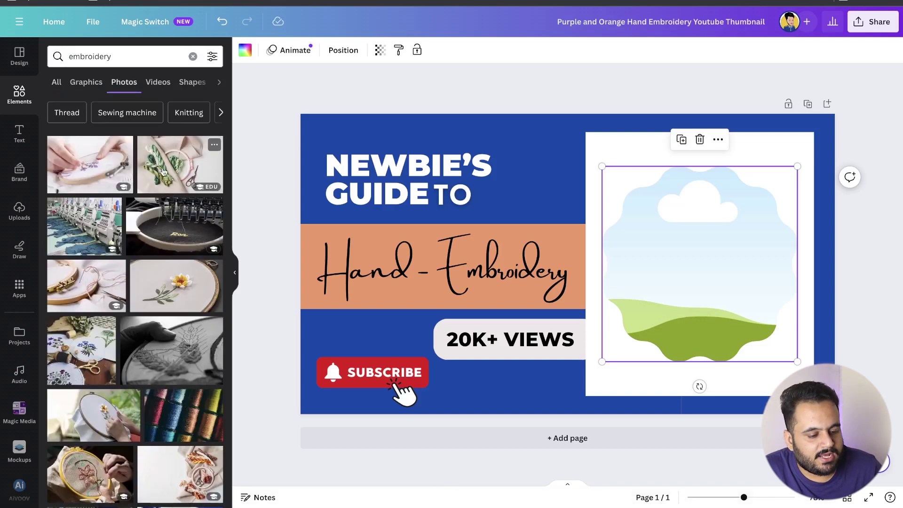
pyautogui.moveTo(168, 292); pyautogui.dragTo(696, 235)
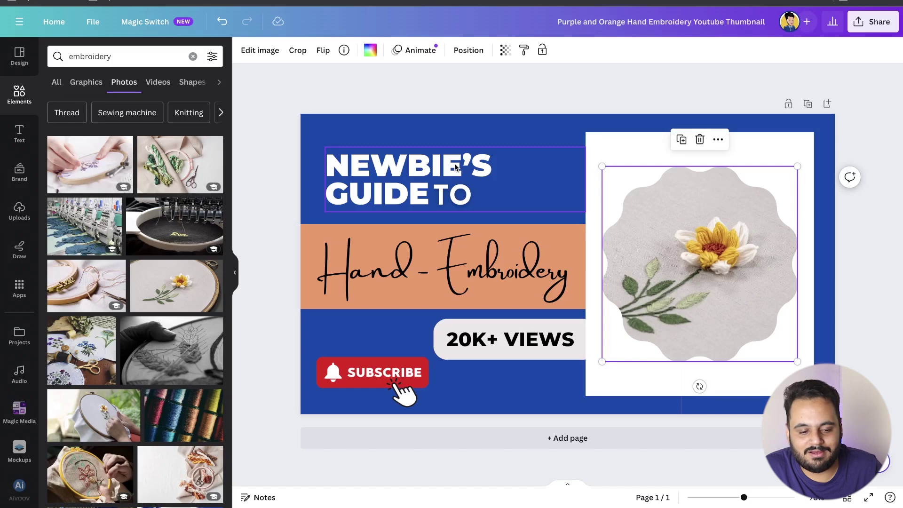
pyautogui.click(274, 153)
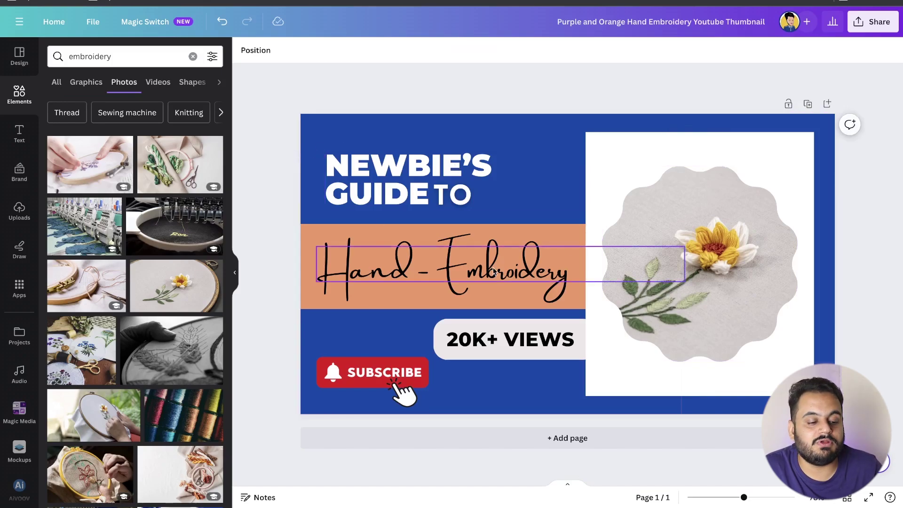
pyautogui.click(11, 146)
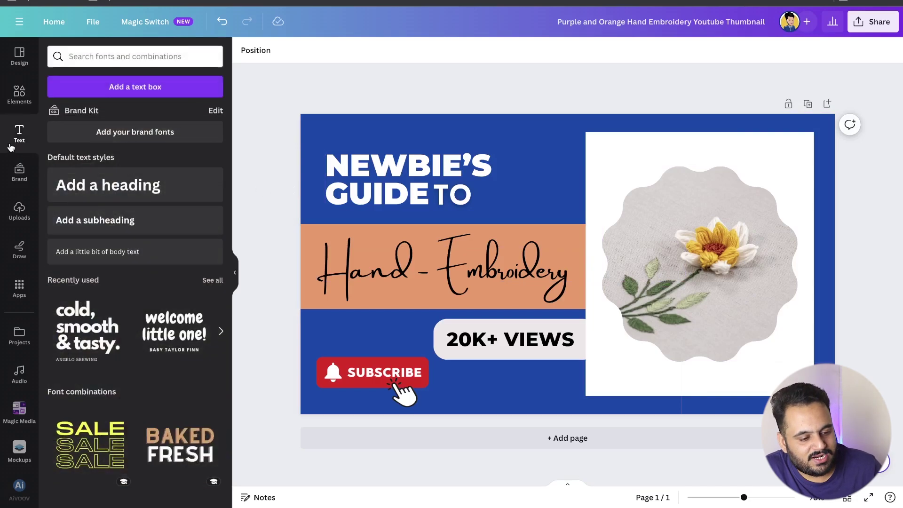
pyautogui.click(20, 208)
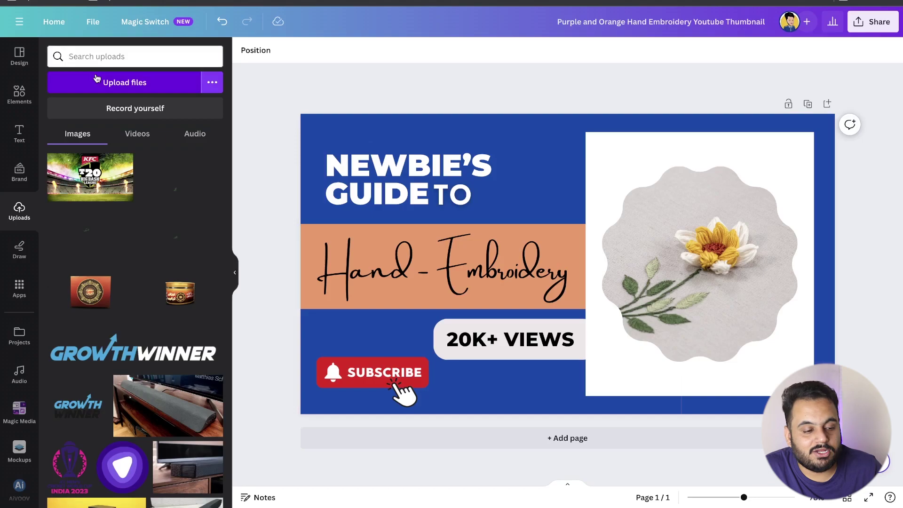
pyautogui.click(20, 56)
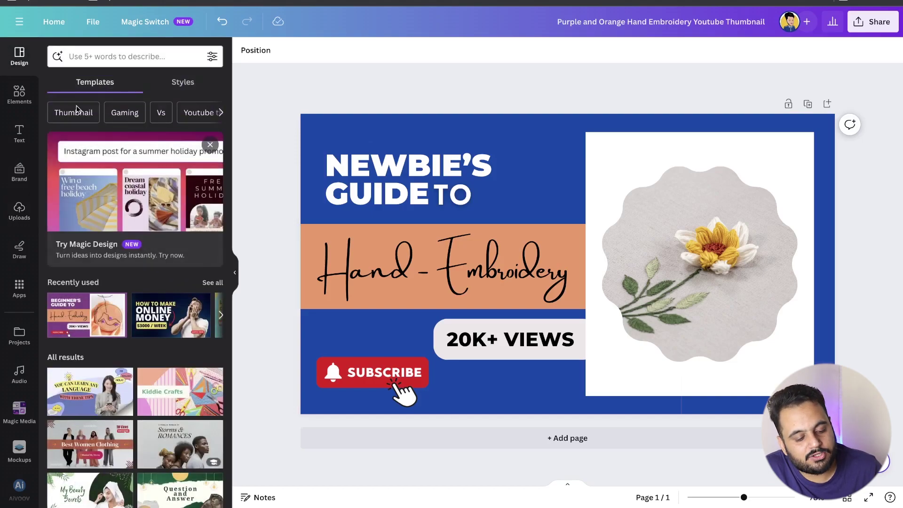
pyautogui.scroll(-2, 159, 228)
pyautogui.scroll(-5, 159, 227)
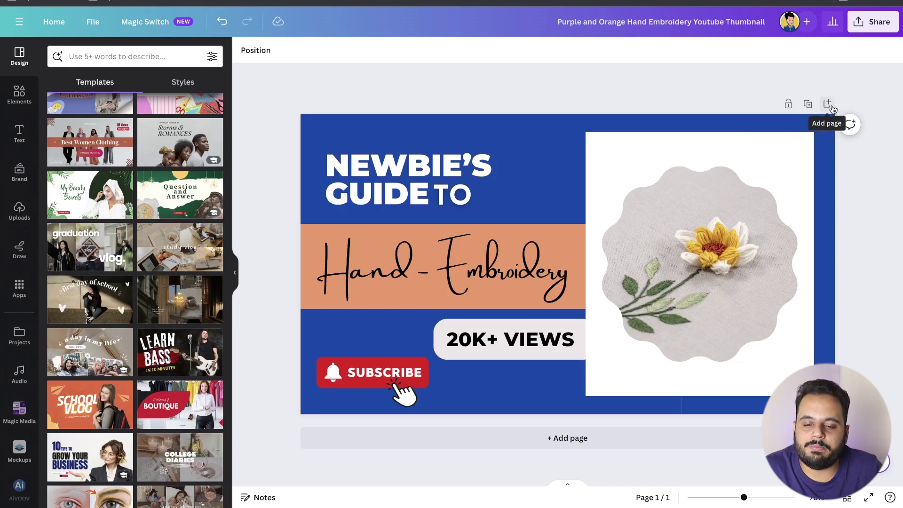
# - Try duplicating the thumbnail page, and undo the duplication
pyautogui.click(807, 104)
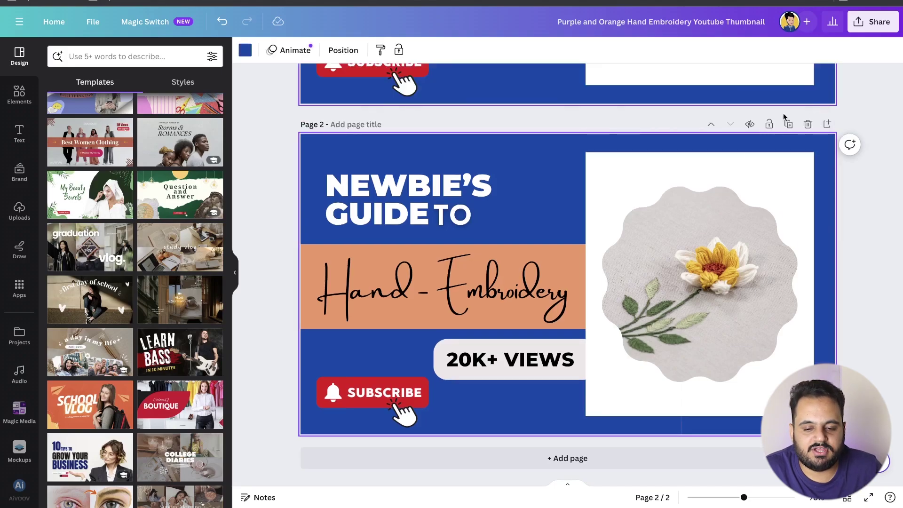
pyautogui.scroll(3, 652, 287)
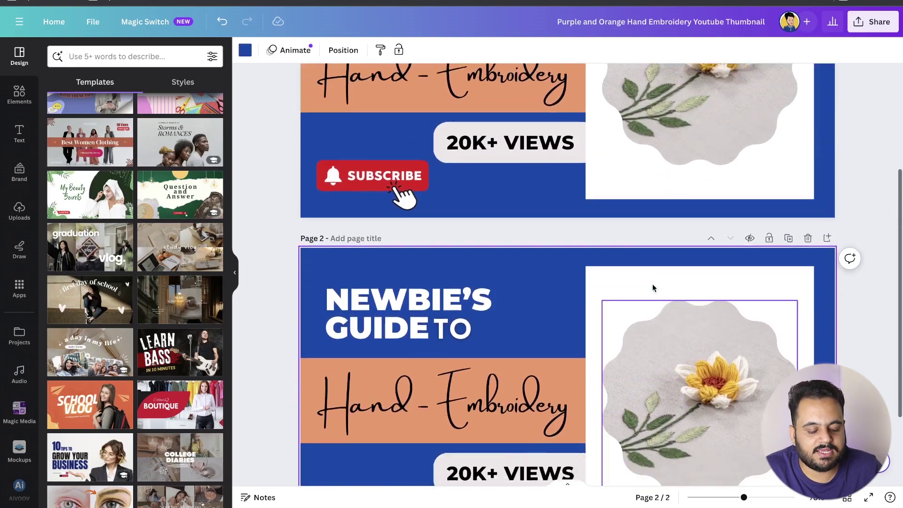
pyautogui.hotkey('ctrl', 'z')
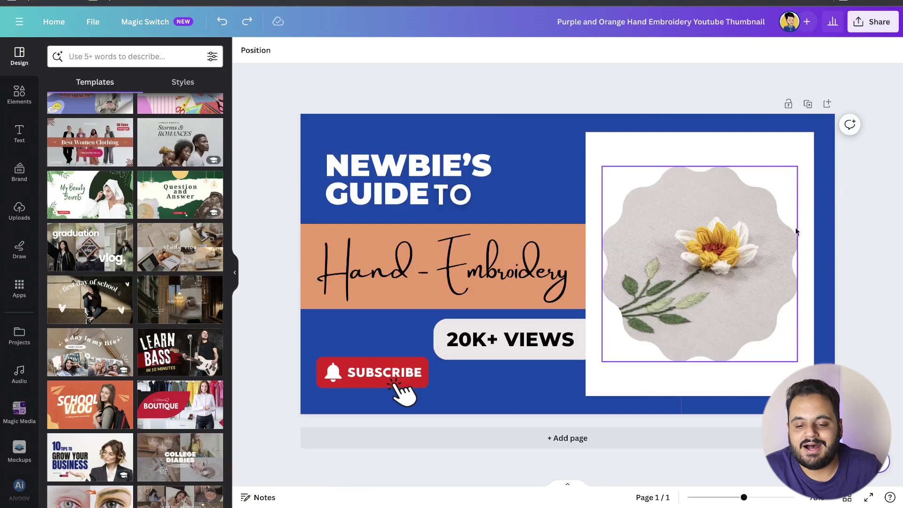
# - Add a new blank page after the thumbnail page
pyautogui.click(827, 104)
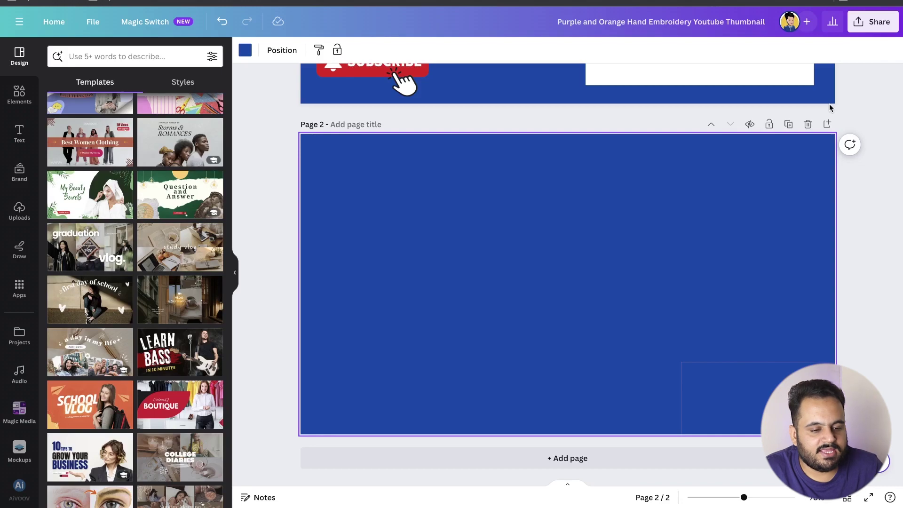
pyautogui.scroll(1, 796, 196)
pyautogui.scroll(6, 794, 196)
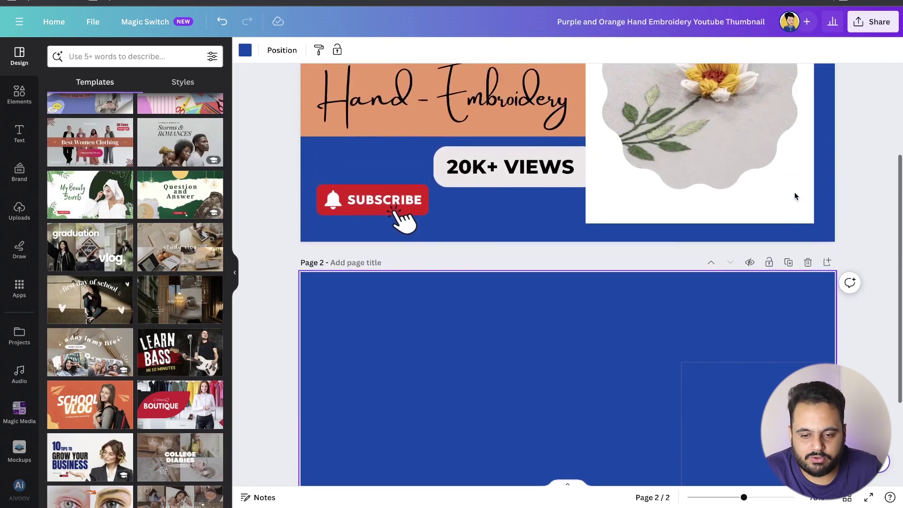
# - Return to the home page and create a new custom-size design of 1000 × 1000 px
pyautogui.click(61, 29)
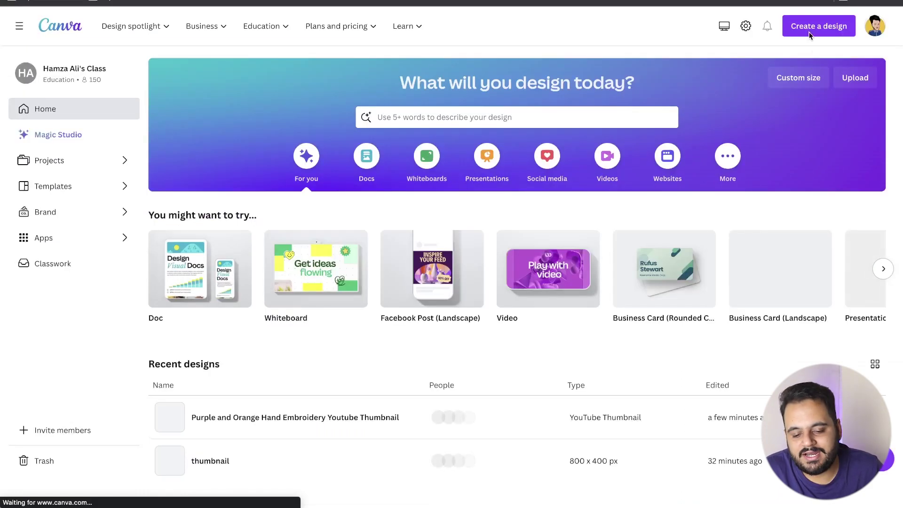
pyautogui.click(798, 77)
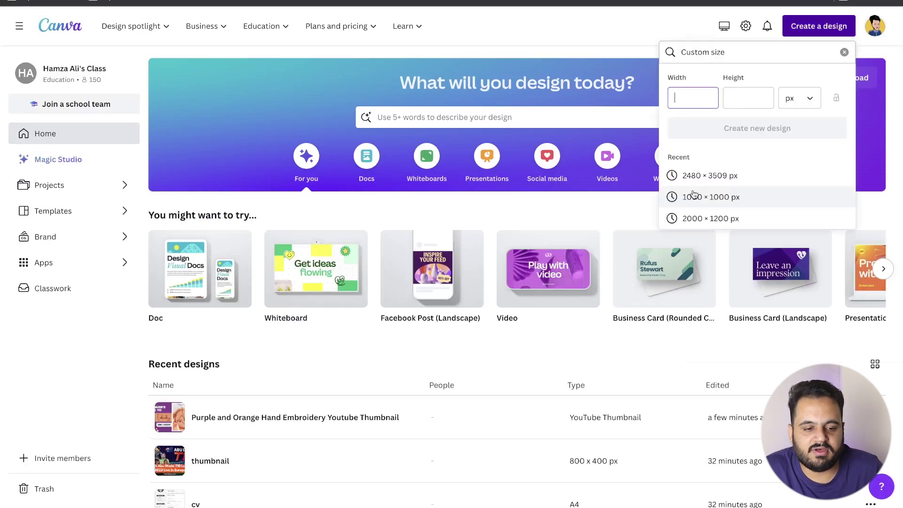
pyautogui.click(695, 196)
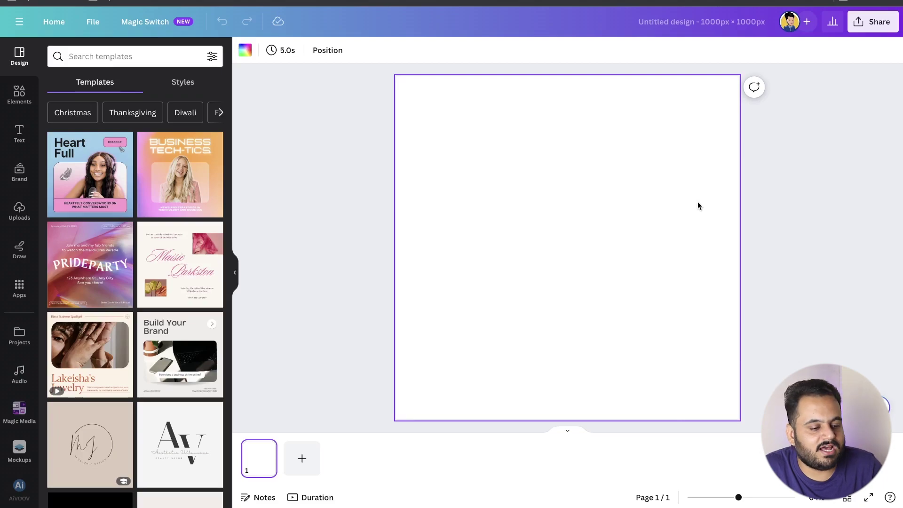
# - Find photos for "dark background" and place the plain dark blue textured photo so that it covers the whole page
pyautogui.click(4, 98)
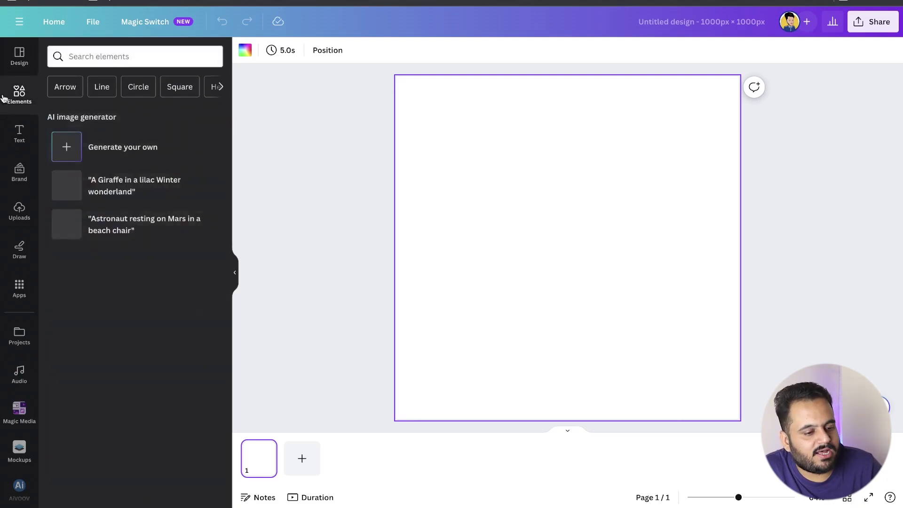
pyautogui.click(93, 54)
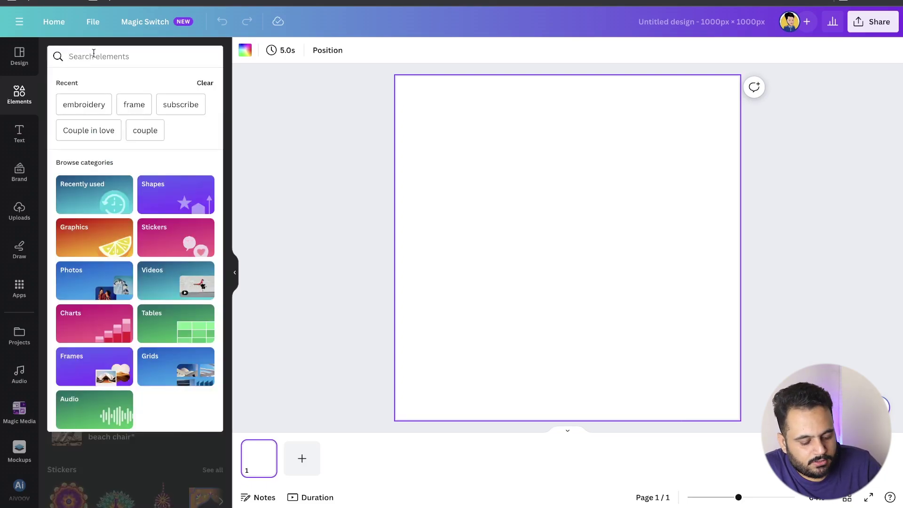
pyautogui.write('dark')
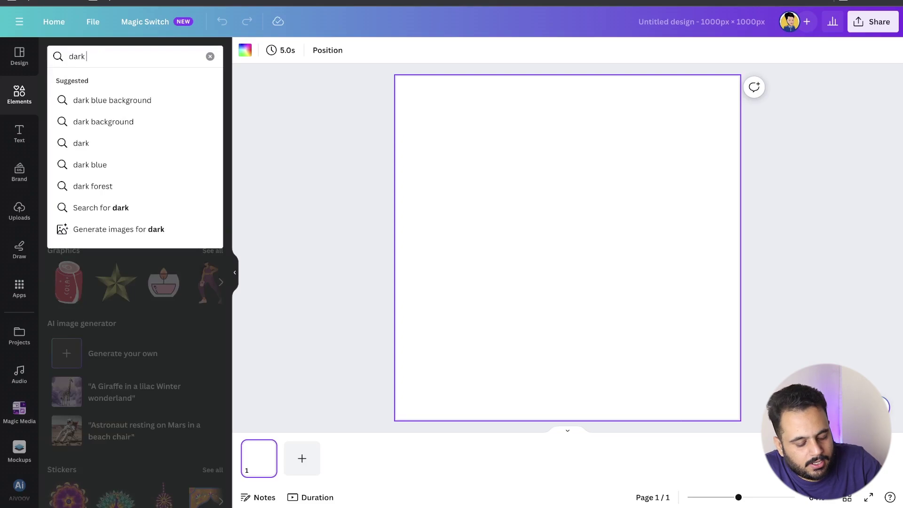
pyautogui.write(' bac')
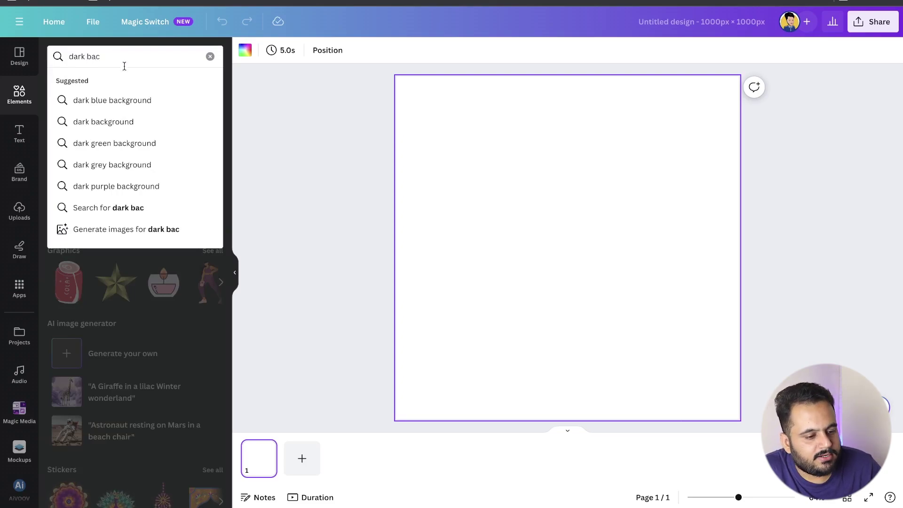
pyautogui.click(107, 126)
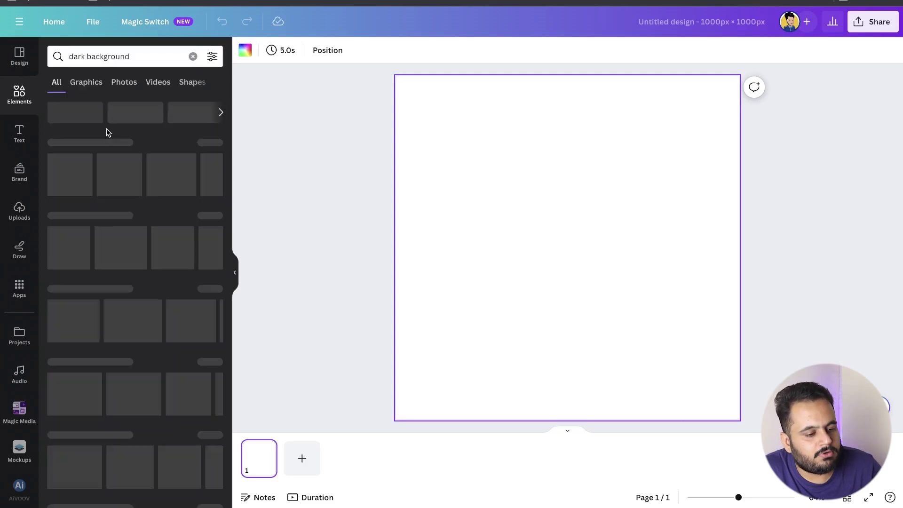
pyautogui.click(124, 83)
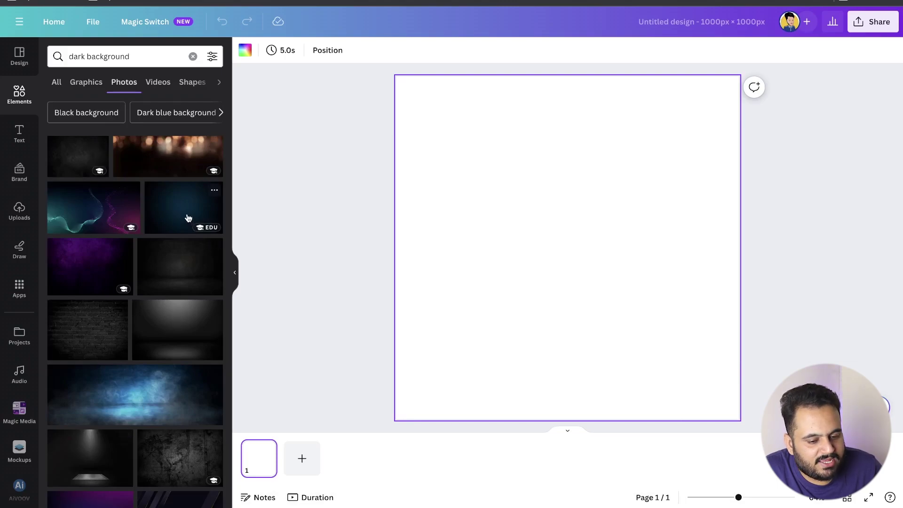
pyautogui.moveTo(188, 217); pyautogui.dragTo(419, 244)
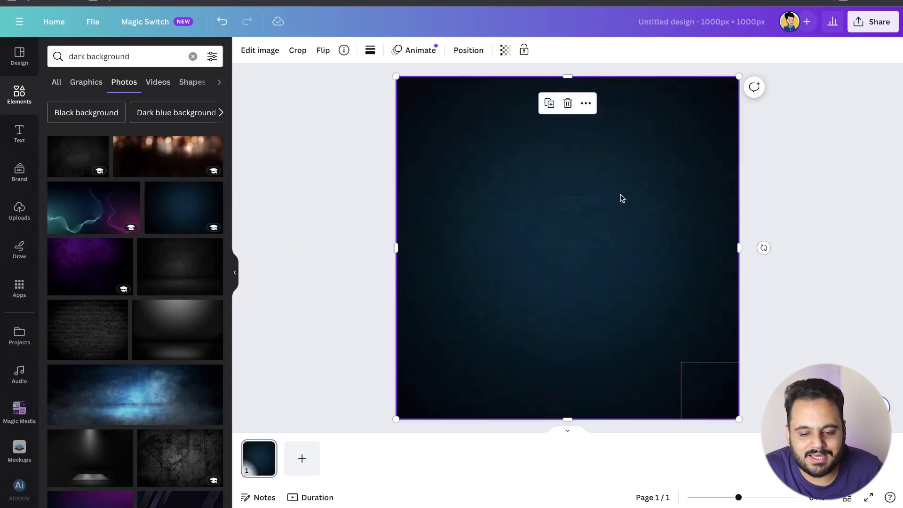
pyautogui.click(851, 186)
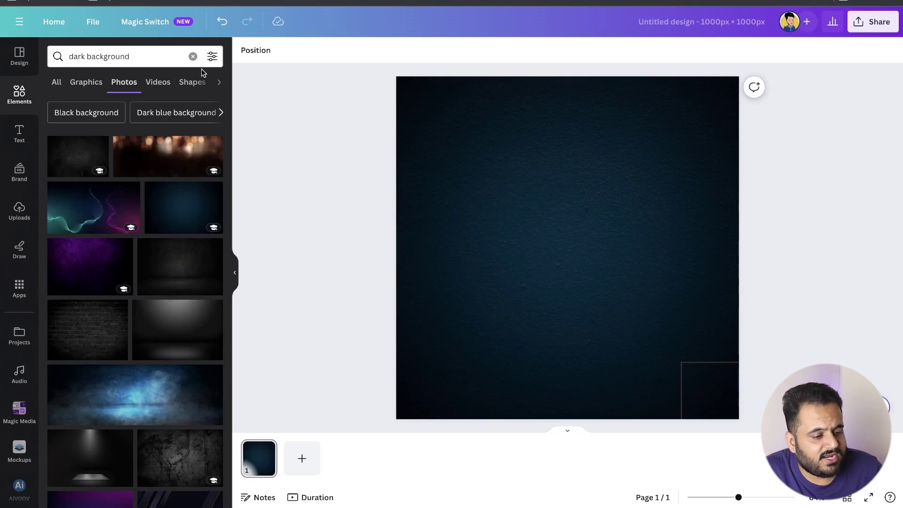
# - Replace the search term with "product" and search the photo library for it
pyautogui.click(139, 62)
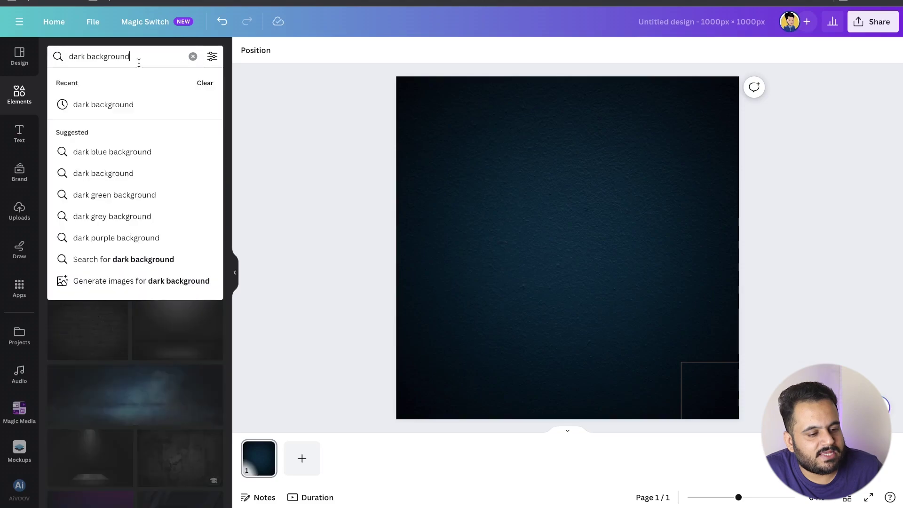
pyautogui.moveTo(139, 62); pyautogui.dragTo(44, 51)
pyautogui.write('product')
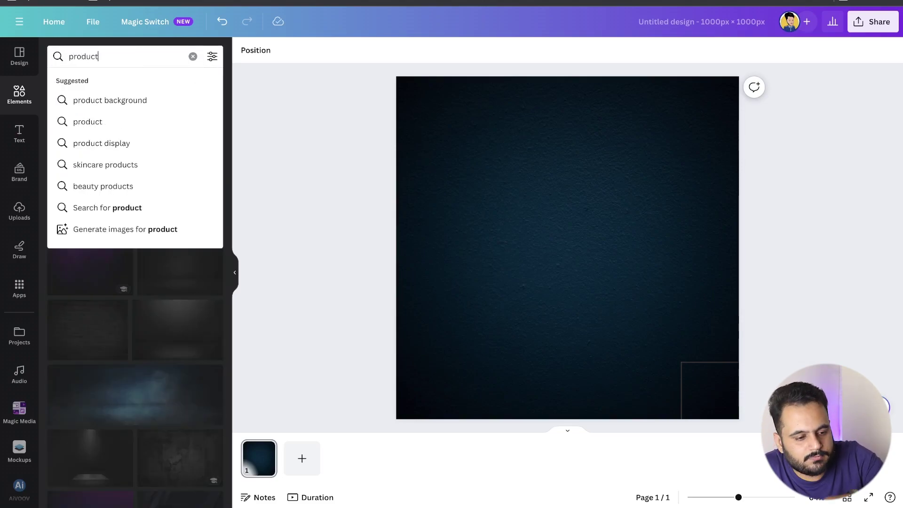
pyautogui.press('Return')
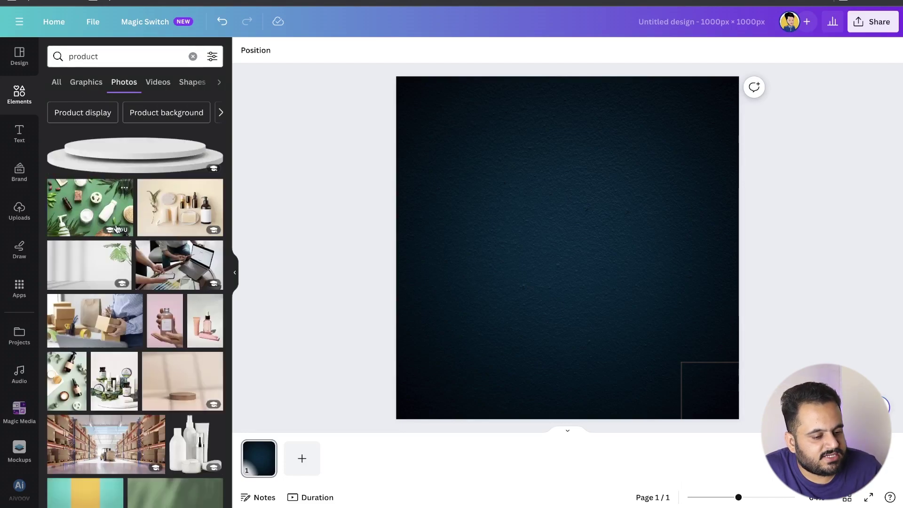
# - Add the white two-tier round podium photo and place it in the lower part of the page
pyautogui.click(143, 153)
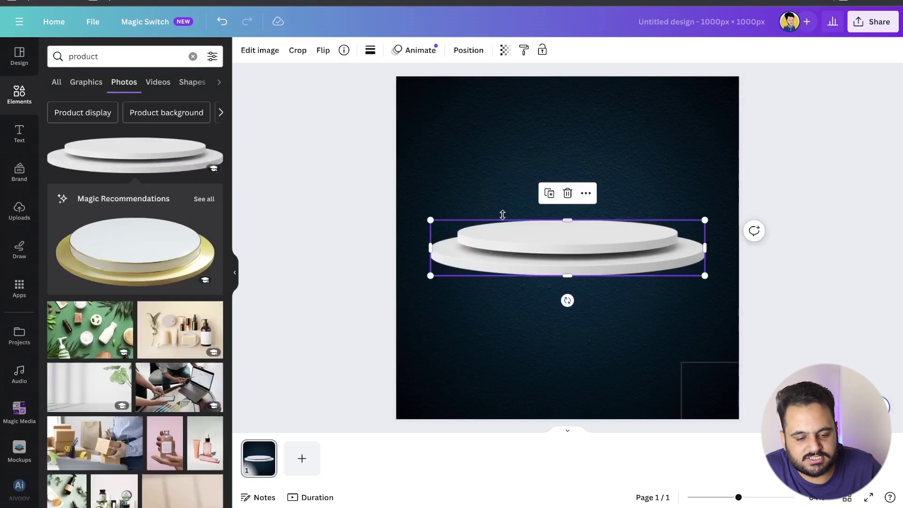
pyautogui.moveTo(625, 235); pyautogui.dragTo(621, 344)
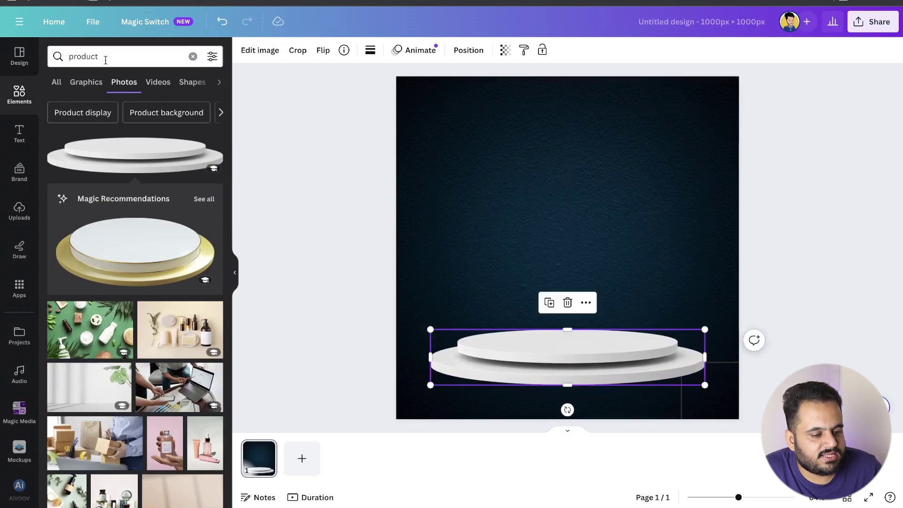
# - Search the elements for "beauty products" and list all matching photos
pyautogui.moveTo(105, 60); pyautogui.dragTo(60, 57)
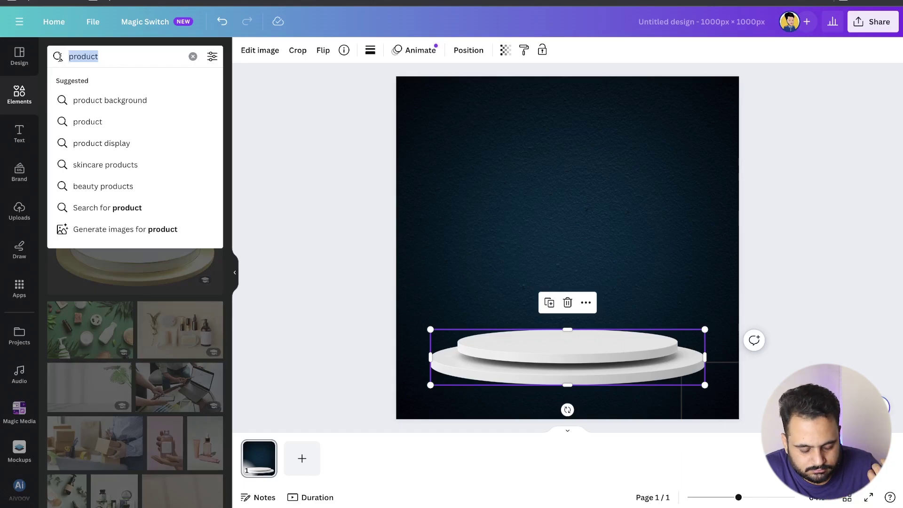
pyautogui.write('beau')
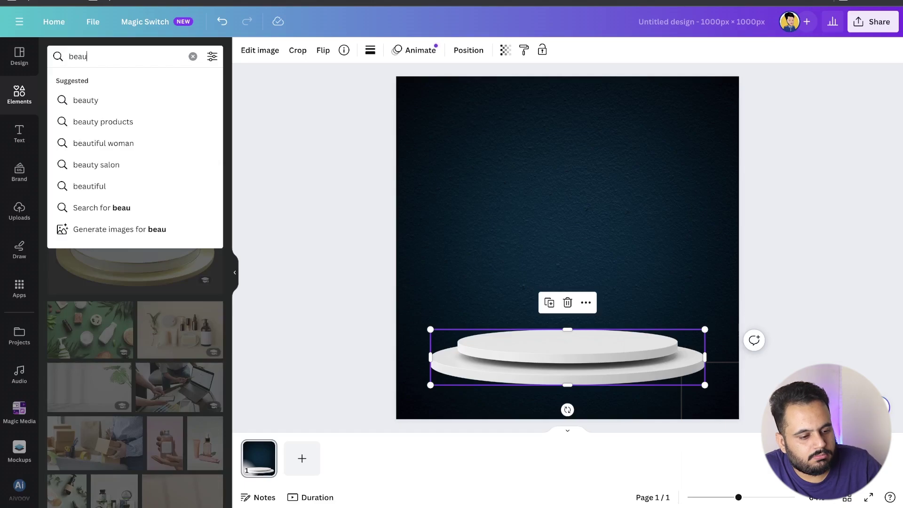
pyautogui.click(172, 123)
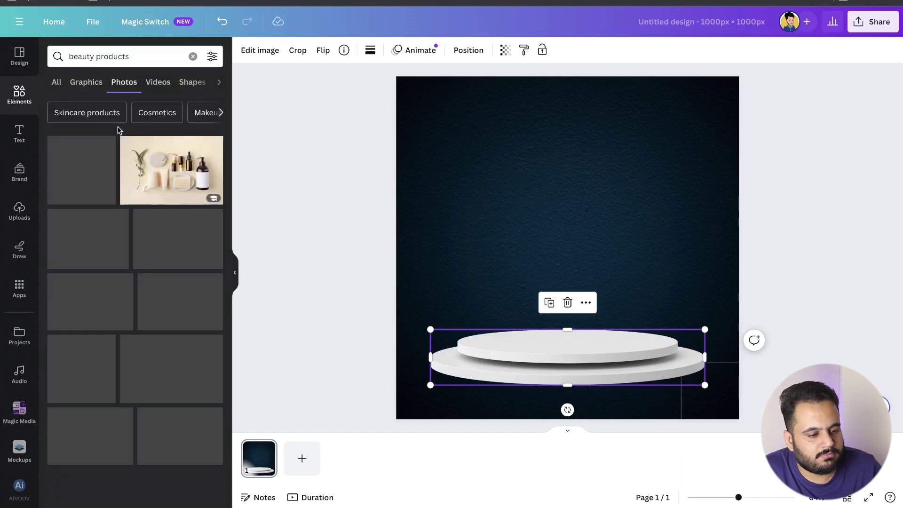
pyautogui.click(75, 83)
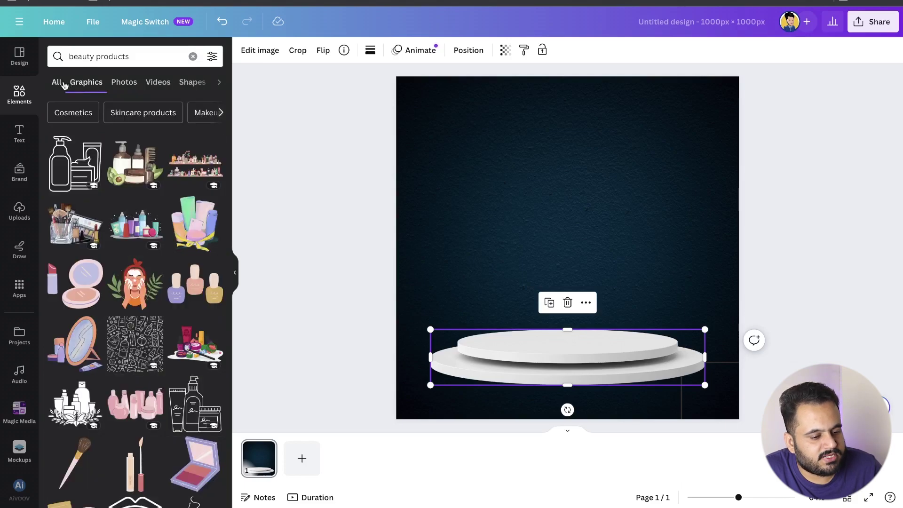
pyautogui.click(58, 83)
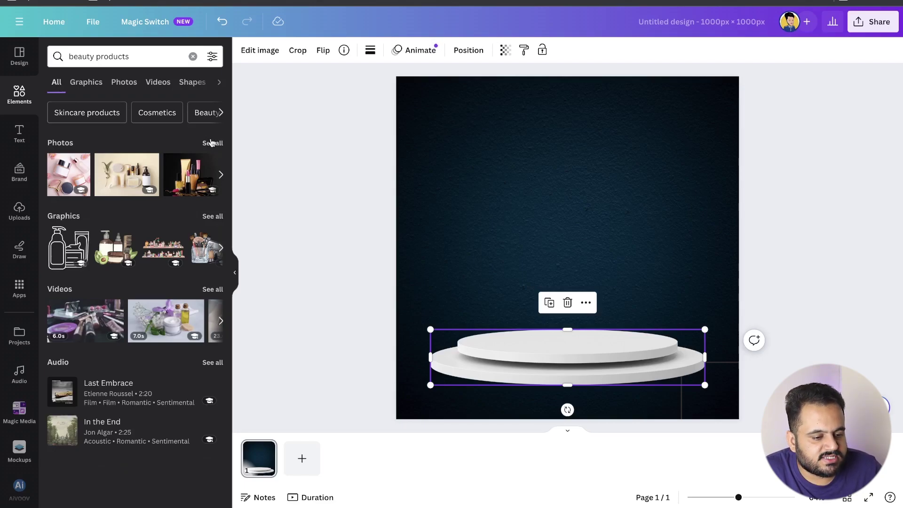
pyautogui.click(211, 143)
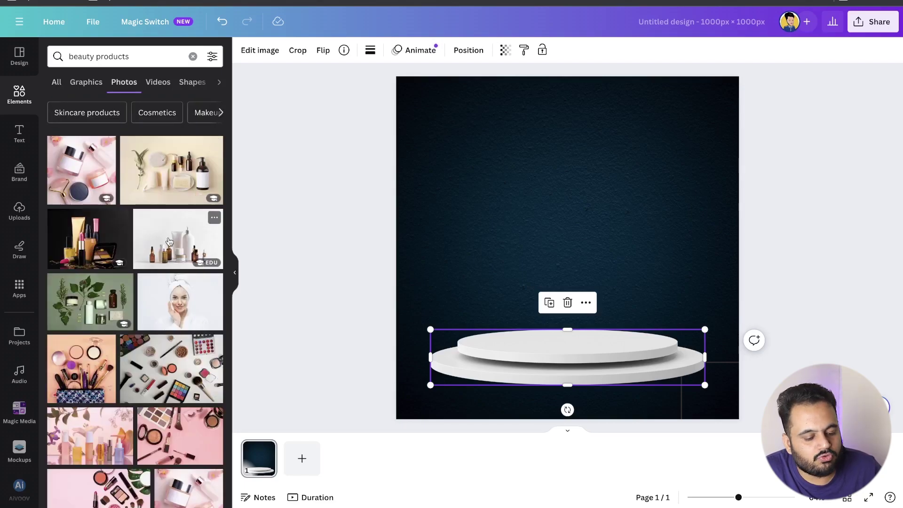
# - Add the hand cream jar photo with the wooden lid, scale it down and stand it on the podium
pyautogui.scroll(-10, 170, 241)
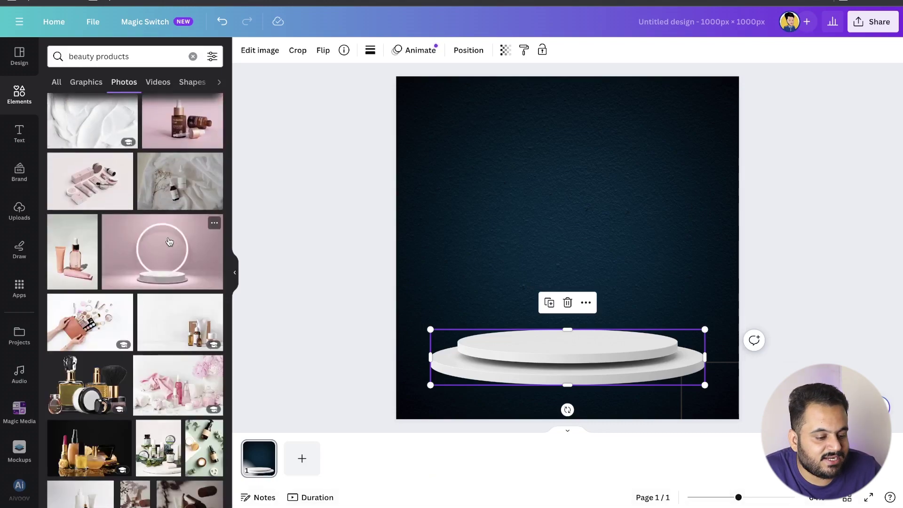
pyautogui.scroll(-8, 170, 241)
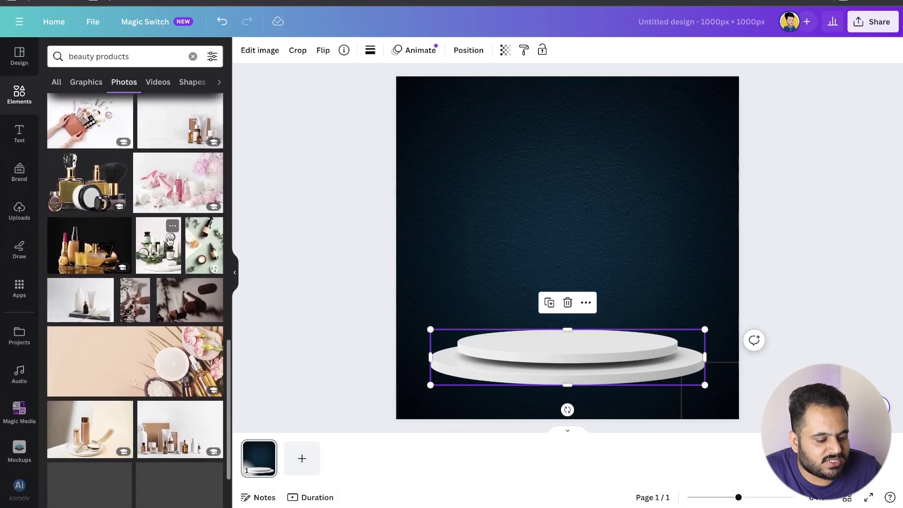
pyautogui.scroll(-5, 170, 241)
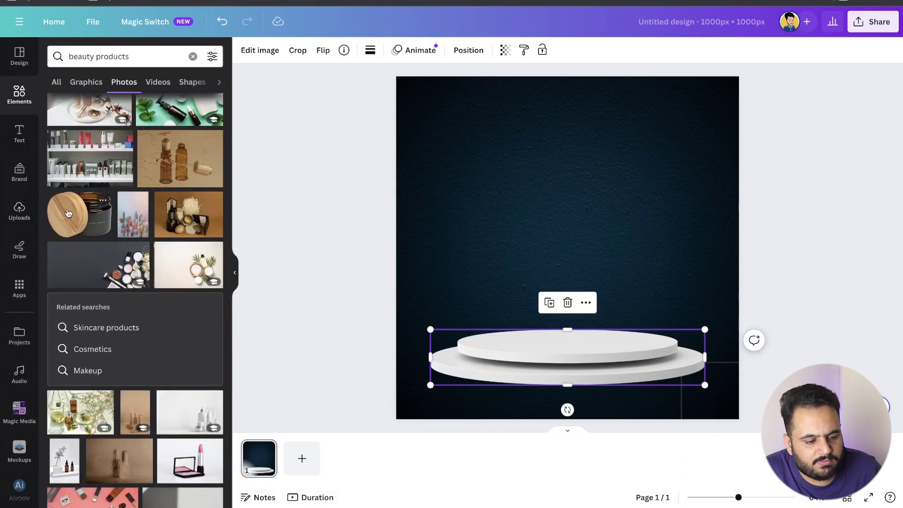
pyautogui.click(75, 215)
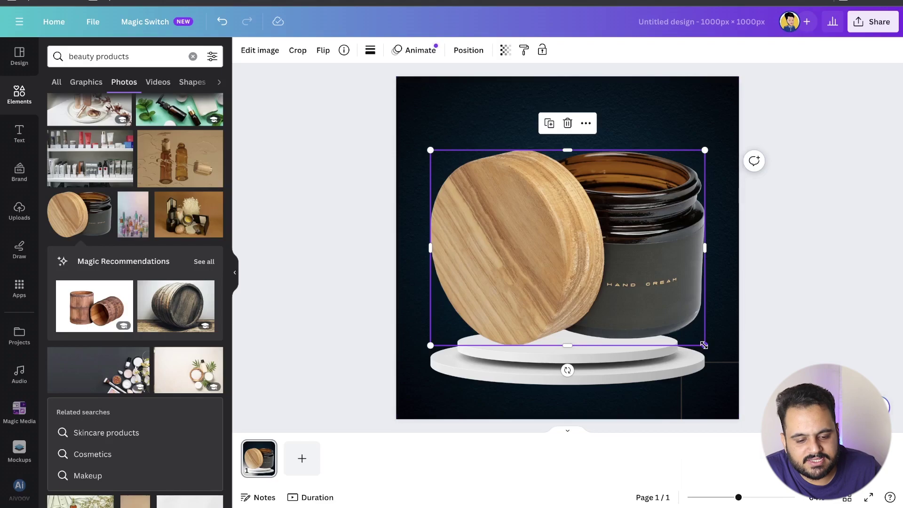
pyautogui.moveTo(704, 345); pyautogui.dragTo(622, 291)
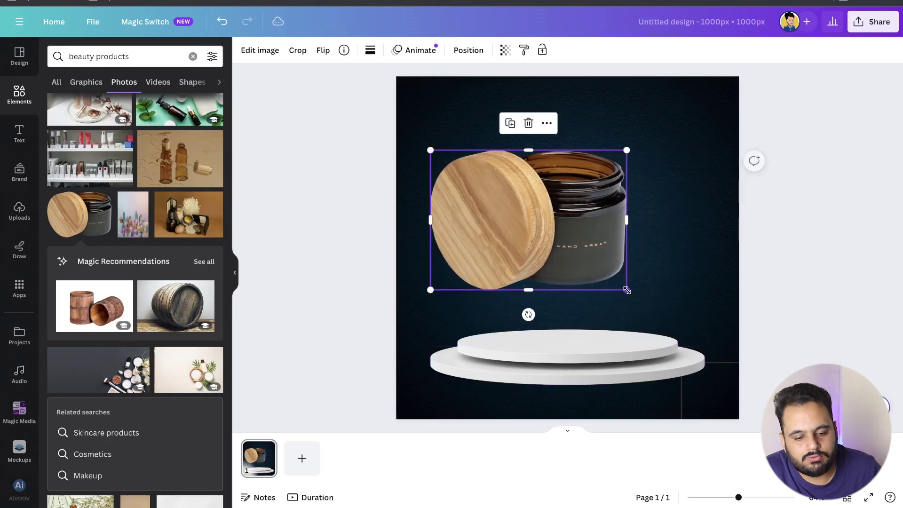
pyautogui.moveTo(578, 237); pyautogui.dragTo(613, 295)
pyautogui.moveTo(661, 350); pyautogui.dragTo(632, 327)
pyautogui.moveTo(571, 267); pyautogui.dragTo(585, 287)
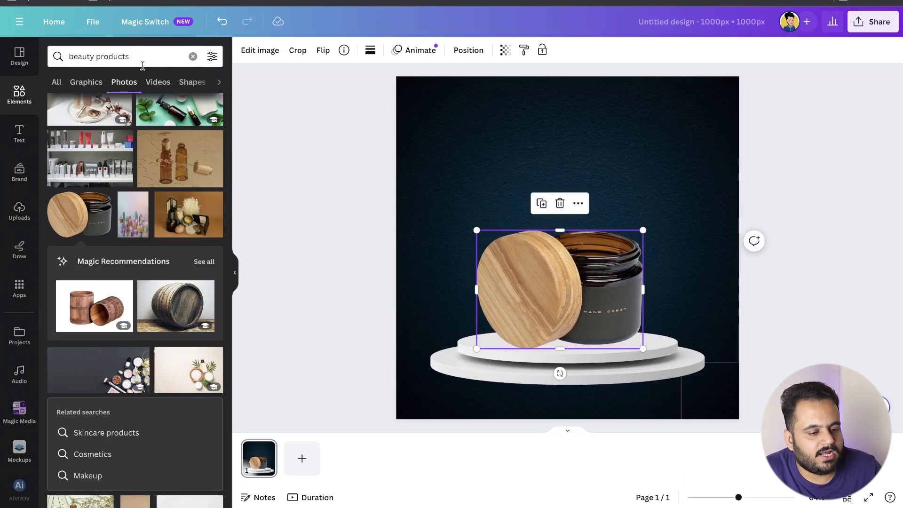
# - Search the elements for "shadow" and list all matching graphics
pyautogui.click(117, 57)
pyautogui.hotkey('ctrl', 'a')
pyautogui.write('shadow')
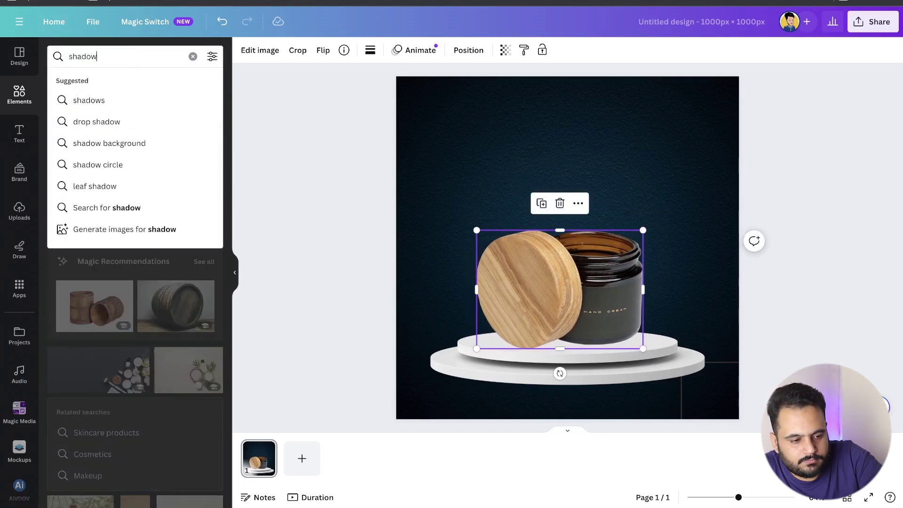
pyautogui.press('Return')
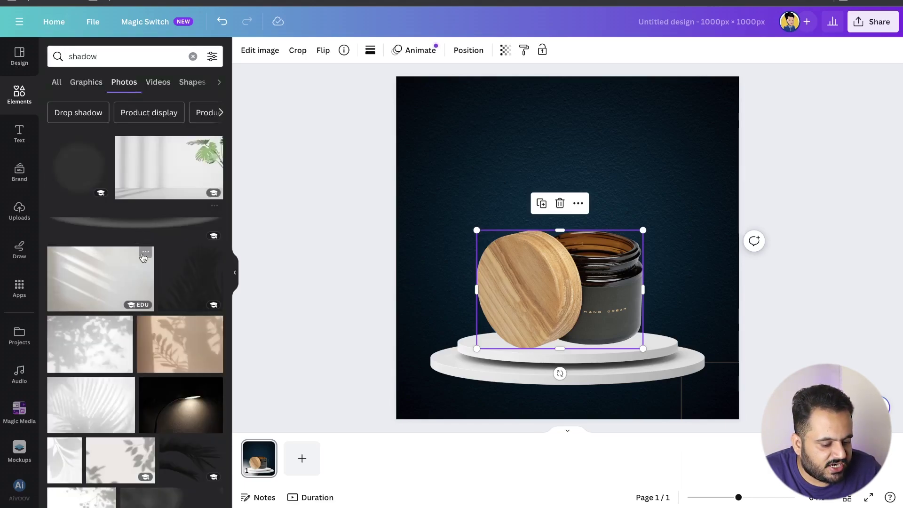
pyautogui.scroll(-7, 141, 250)
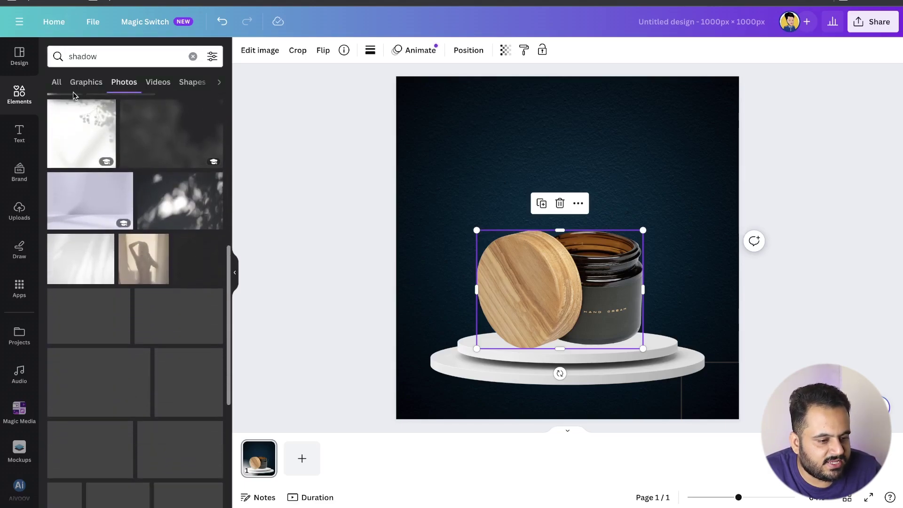
pyautogui.click(60, 86)
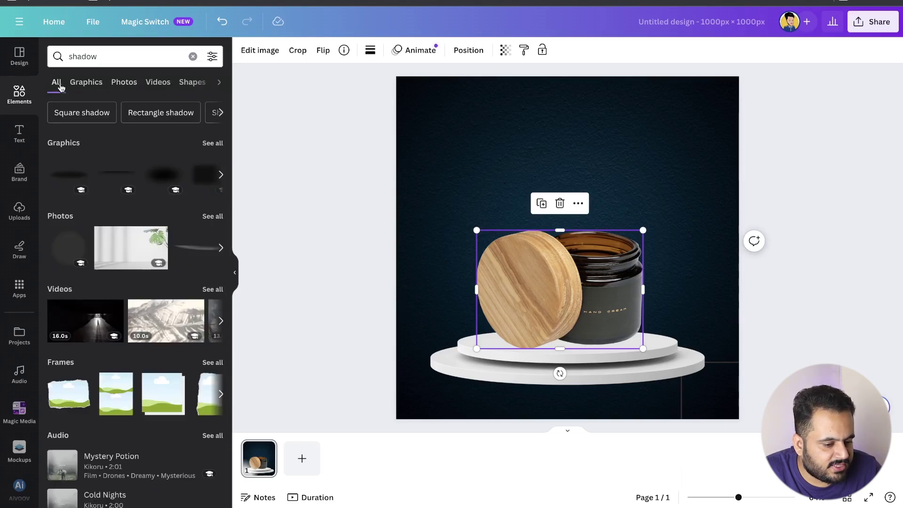
pyautogui.click(213, 143)
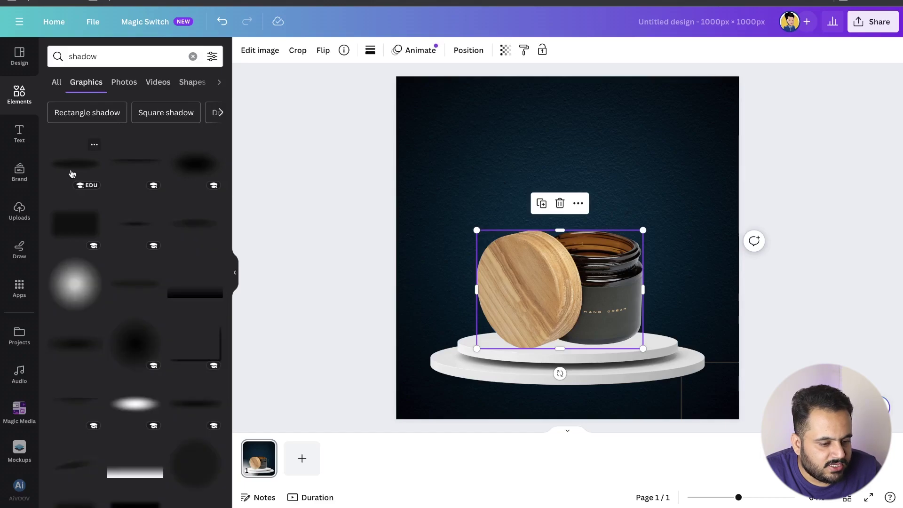
# - Add a soft oval shadow graphic, move it to the jar's base and stretch it to about 175 px high
pyautogui.click(197, 233)
pyautogui.moveTo(577, 237); pyautogui.dragTo(577, 328)
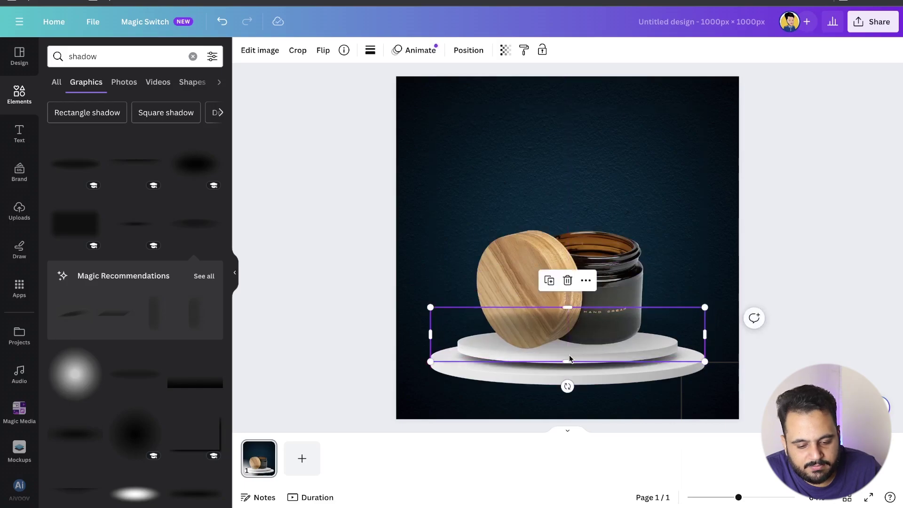
pyautogui.moveTo(568, 361)
pyautogui.mouseDown()
pyautogui.moveTo(564, 335)
pyautogui.moveTo(573, 378)
pyautogui.moveTo(575, 367)
pyautogui.mouseUp()
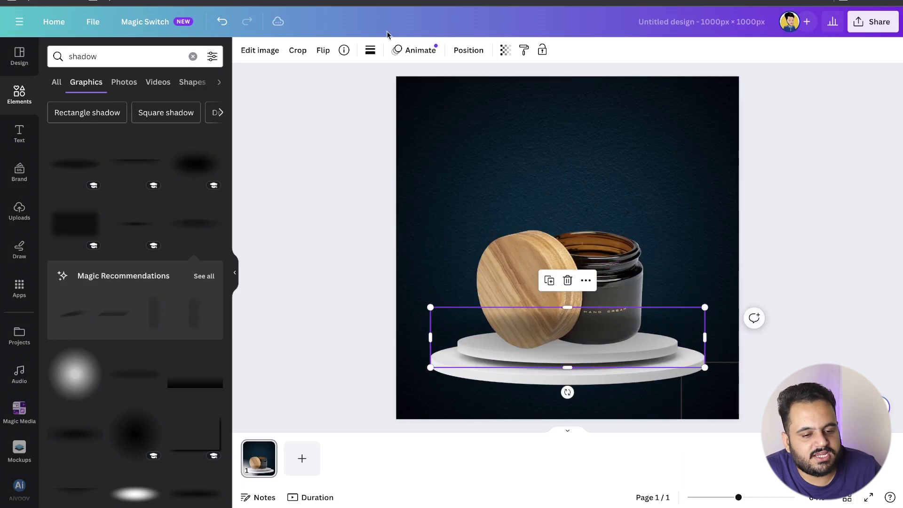
# - Move the shadow layer directly beneath the jar layer, then shrink the shadow and position it under the jar
pyautogui.click(477, 52)
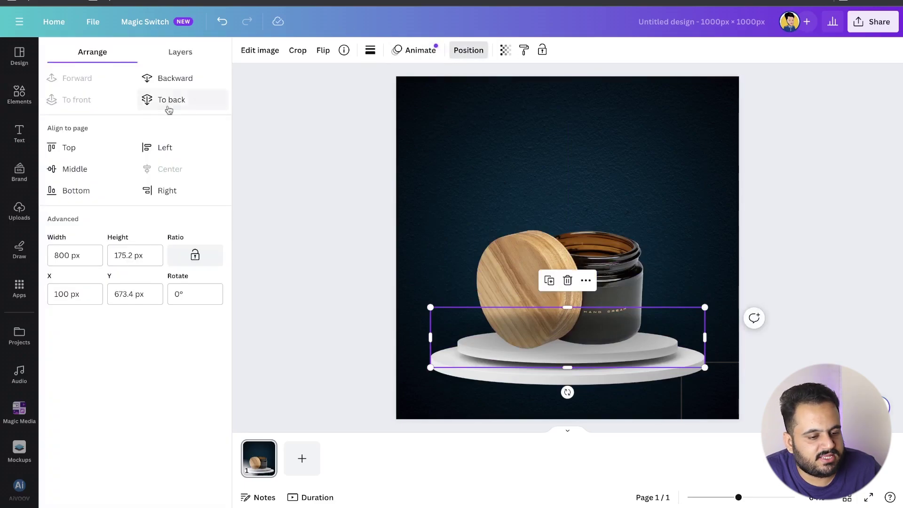
pyautogui.click(181, 51)
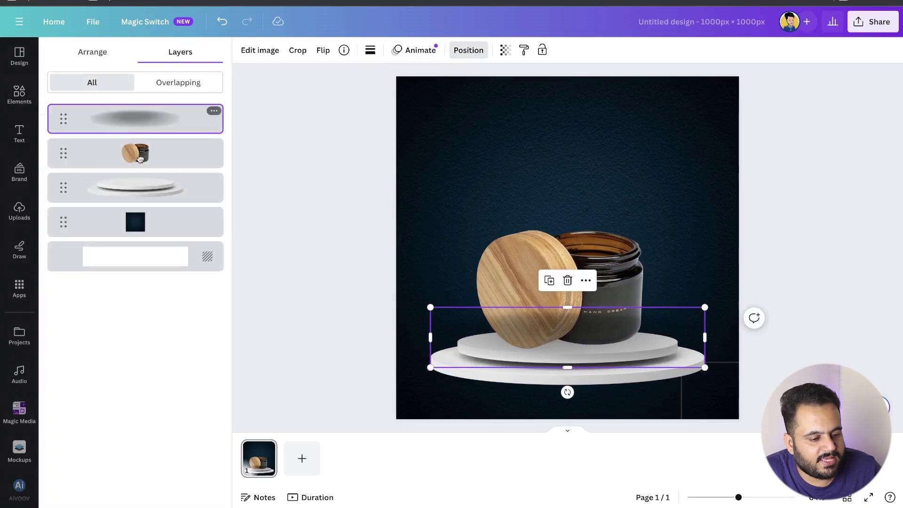
pyautogui.moveTo(136, 134); pyautogui.dragTo(138, 178)
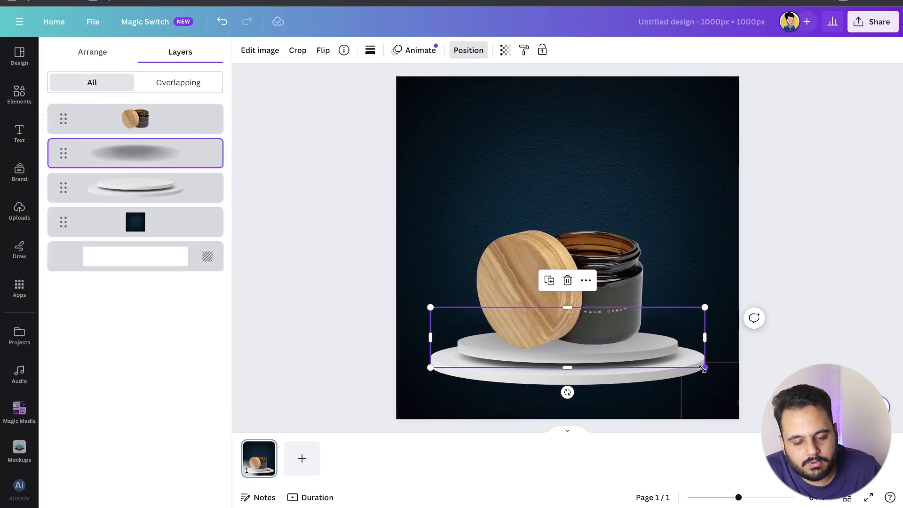
pyautogui.moveTo(704, 368); pyautogui.dragTo(628, 351)
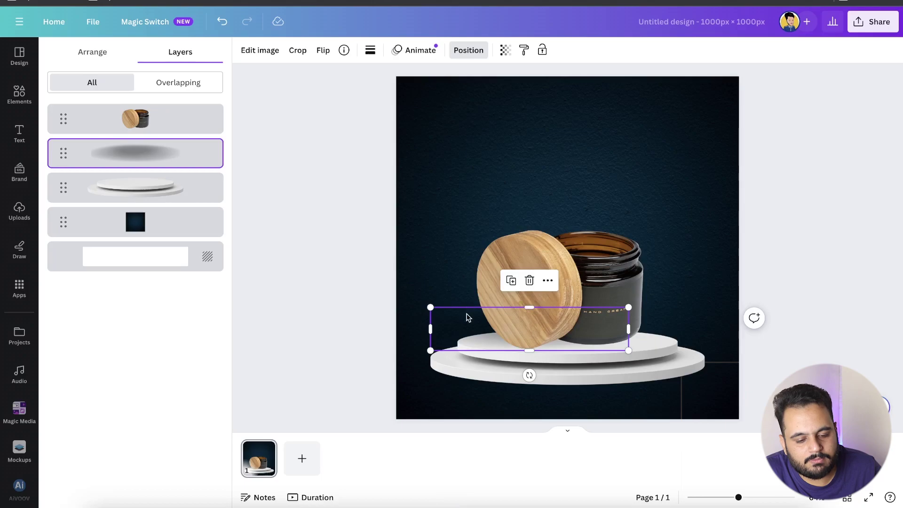
pyautogui.moveTo(476, 318); pyautogui.dragTo(512, 322)
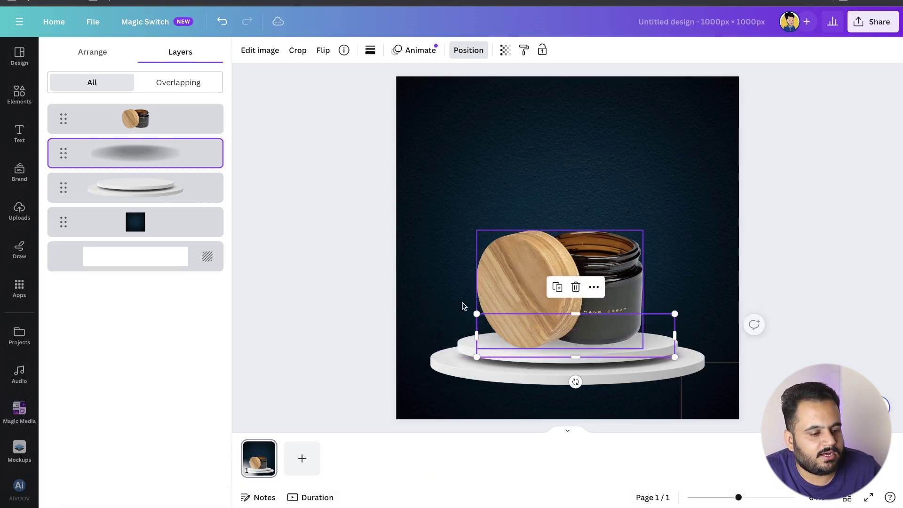
# - Add the "cold, smooth & tasty." font combination and move it to the upper part of the page
pyautogui.click(19, 135)
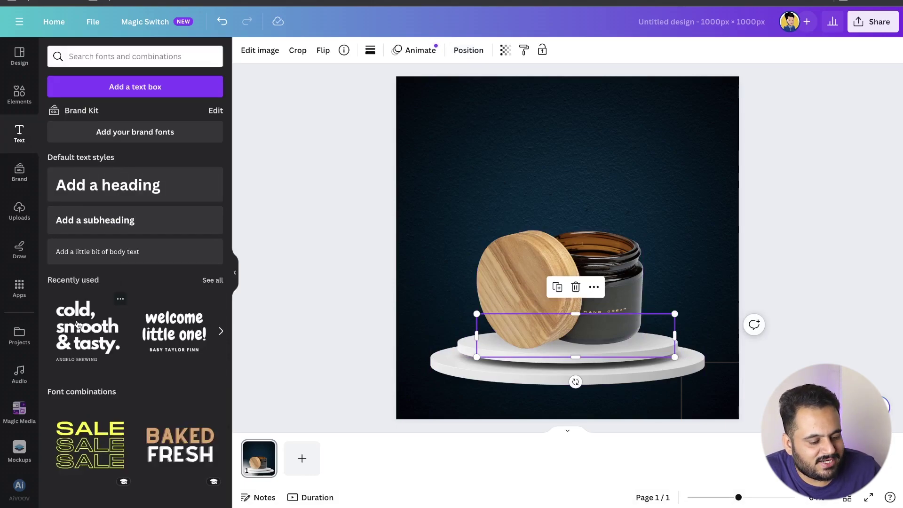
pyautogui.click(78, 324)
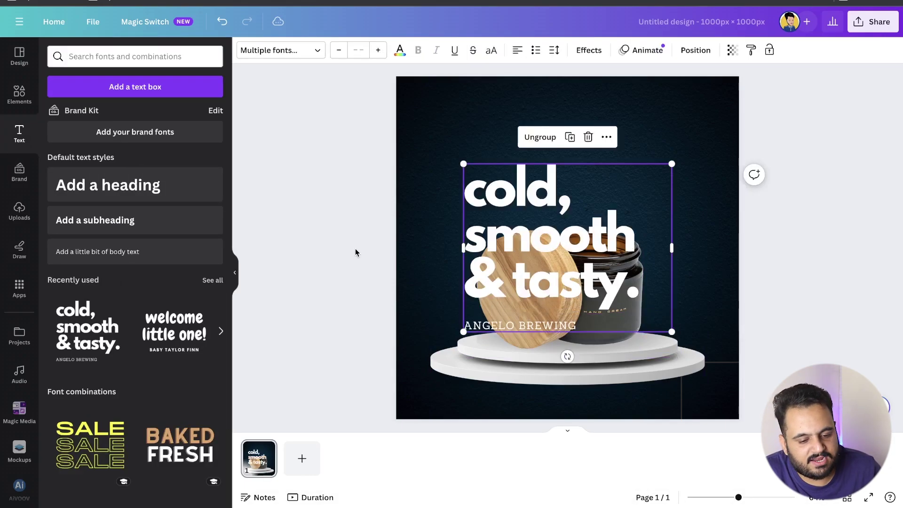
pyautogui.moveTo(570, 219); pyautogui.dragTo(554, 156)
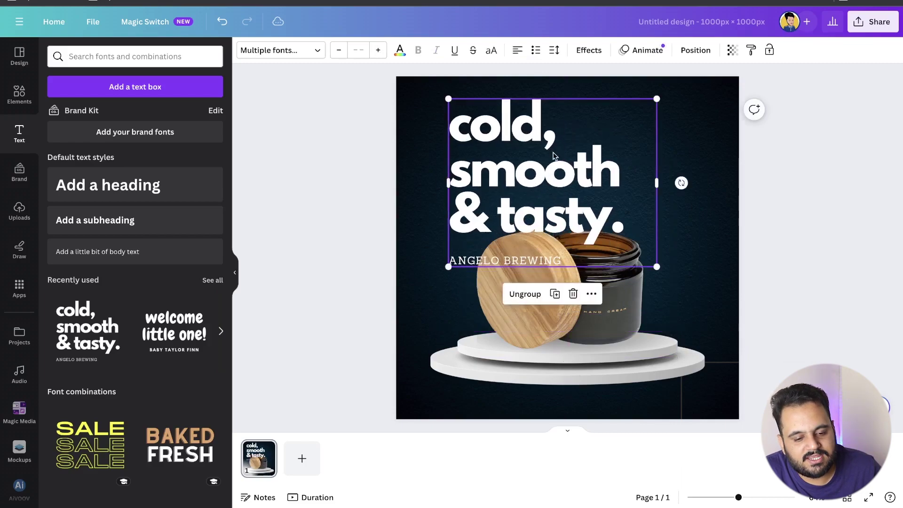
# - Replace the large headline text with "Beauty Product"
pyautogui.doubleClick(553, 154)
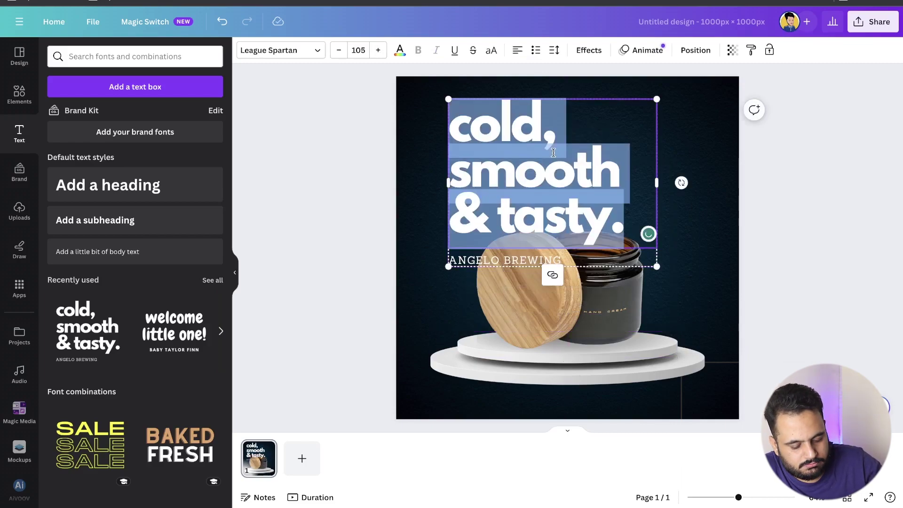
pyautogui.write('Beauty')
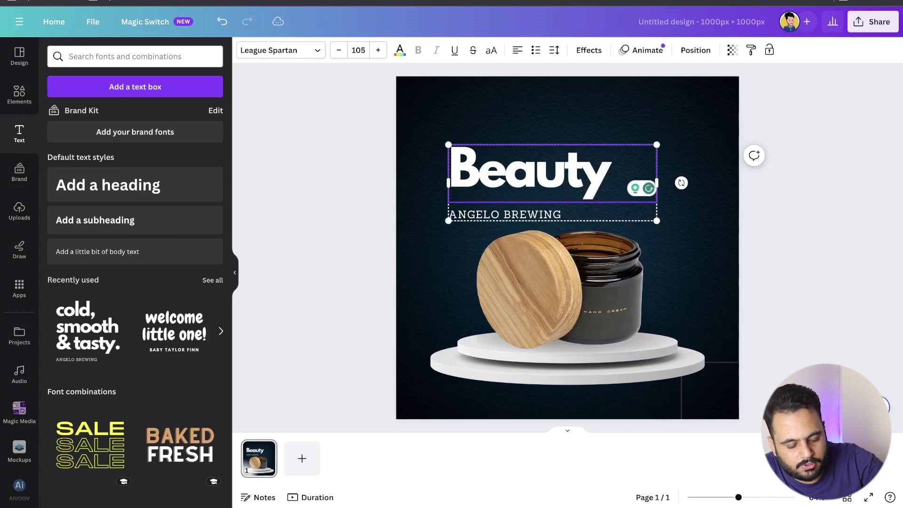
pyautogui.write(' Prod')
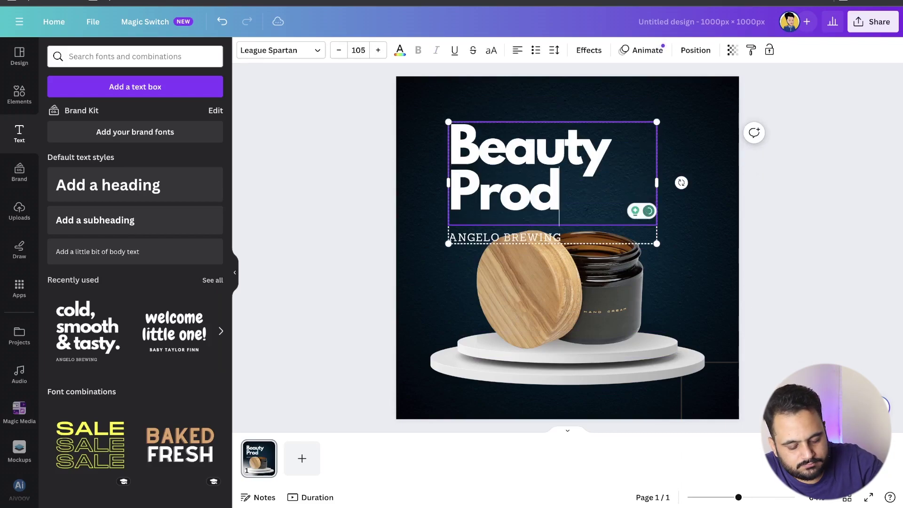
pyautogui.write('uv')
pyautogui.press('BackSpace')
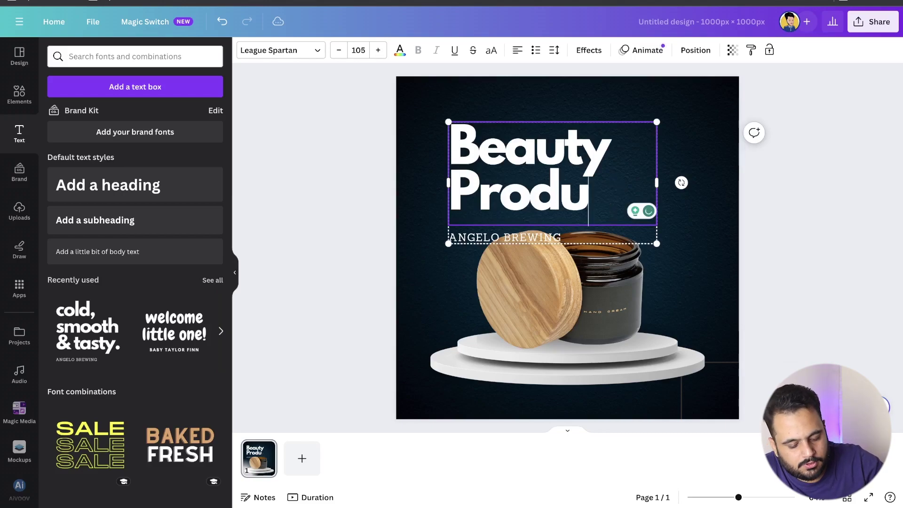
pyautogui.write('ct')
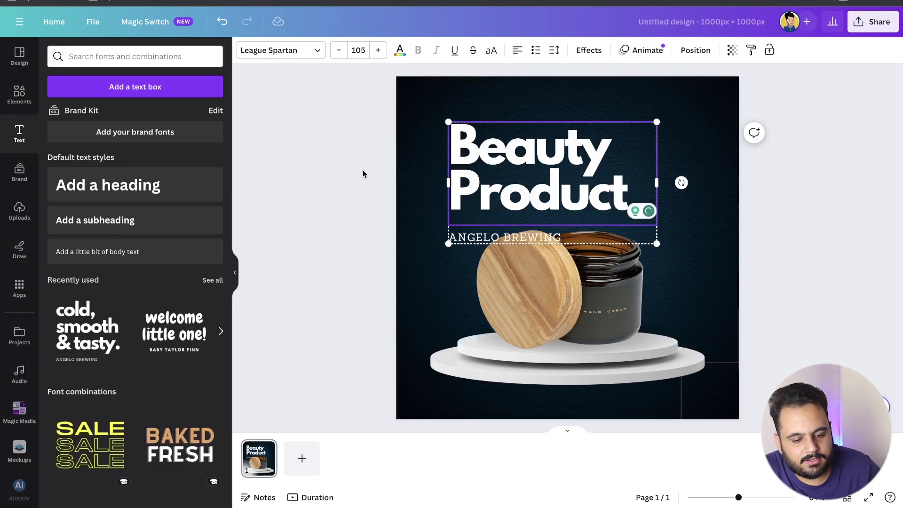
pyautogui.click(400, 191)
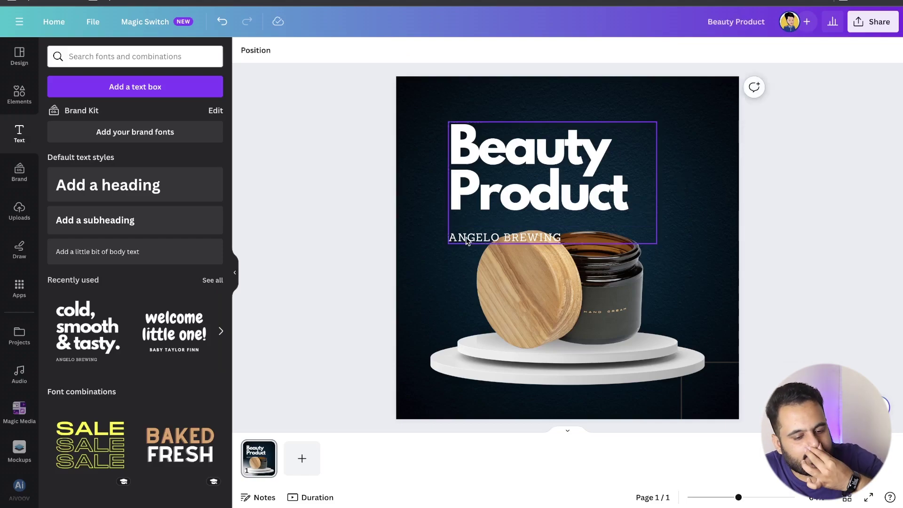
# - Delete the small "ANGELO BREWING" line and move the "Beauty Product" headline up toward the page's top edge
pyautogui.click(466, 239)
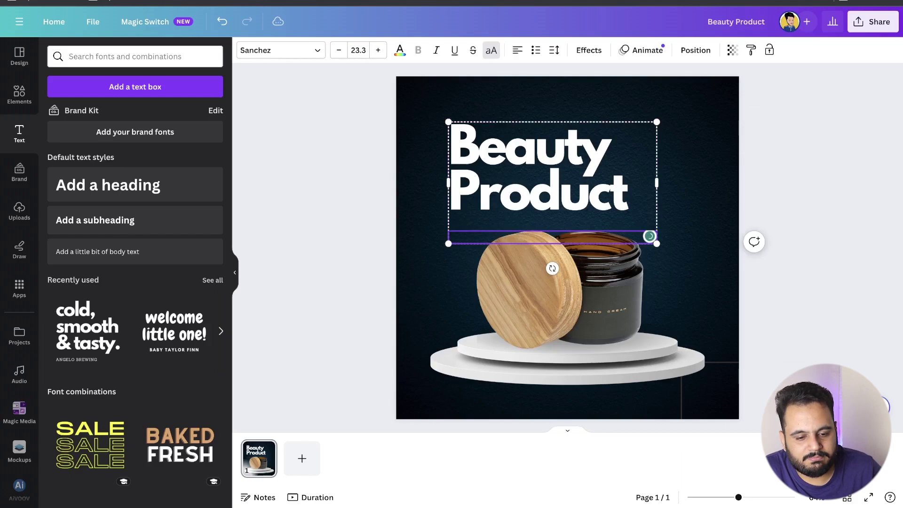
pyautogui.moveTo(540, 146); pyautogui.dragTo(563, 117)
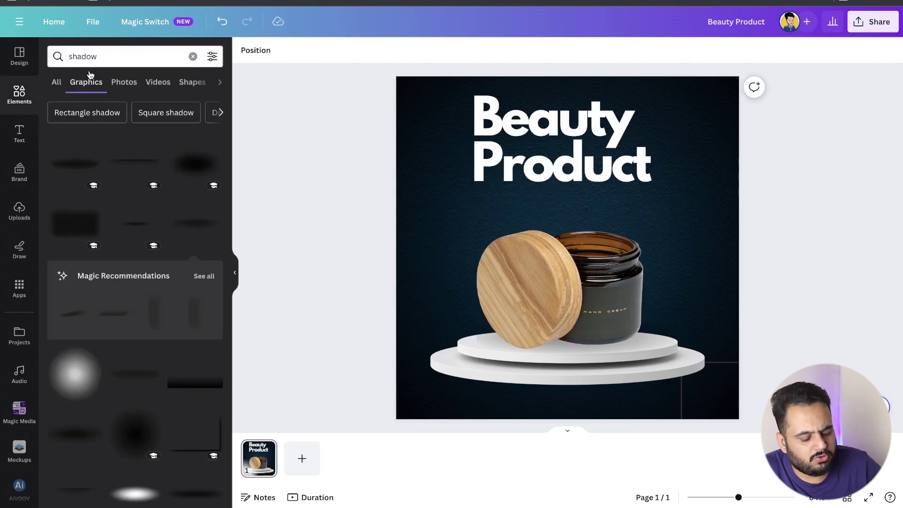
# - Search the graphics for "logo" and add the green leaf logo to the page
pyautogui.tripleClick(122, 57)
pyautogui.write('logo')
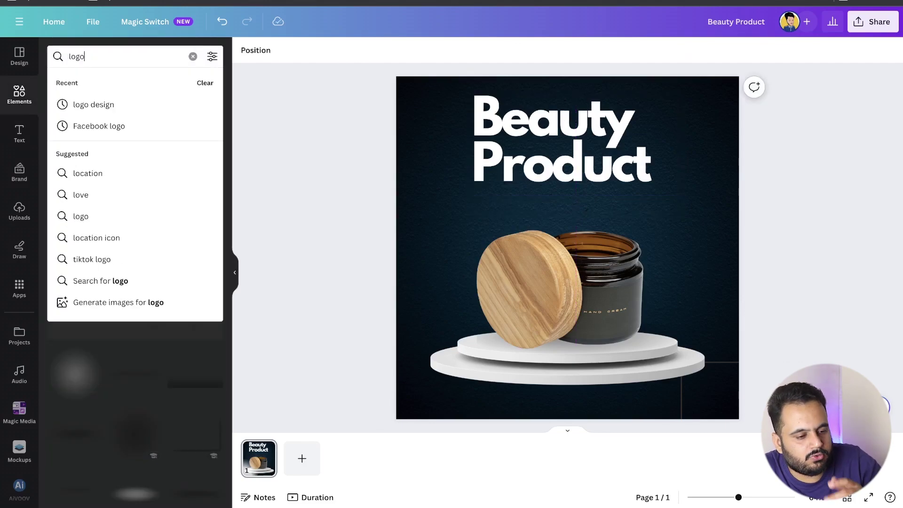
pyautogui.press('Return')
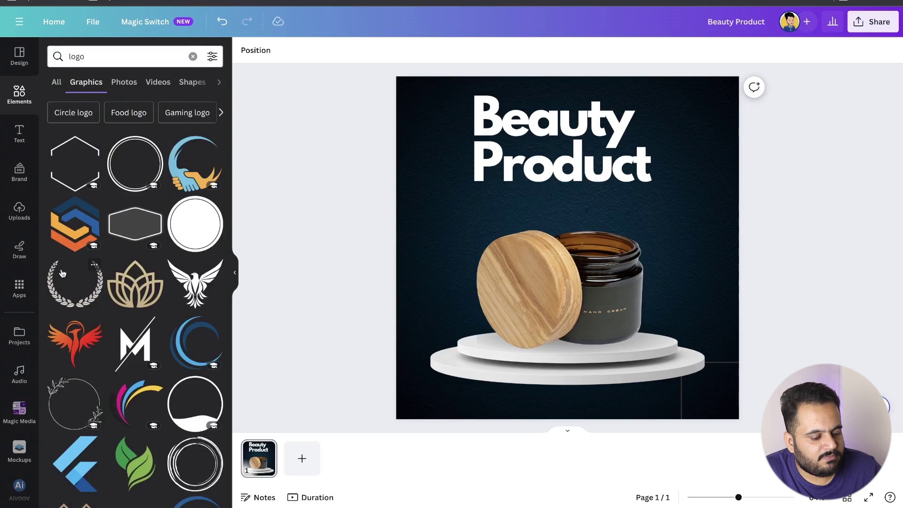
pyautogui.scroll(-3, 75, 277)
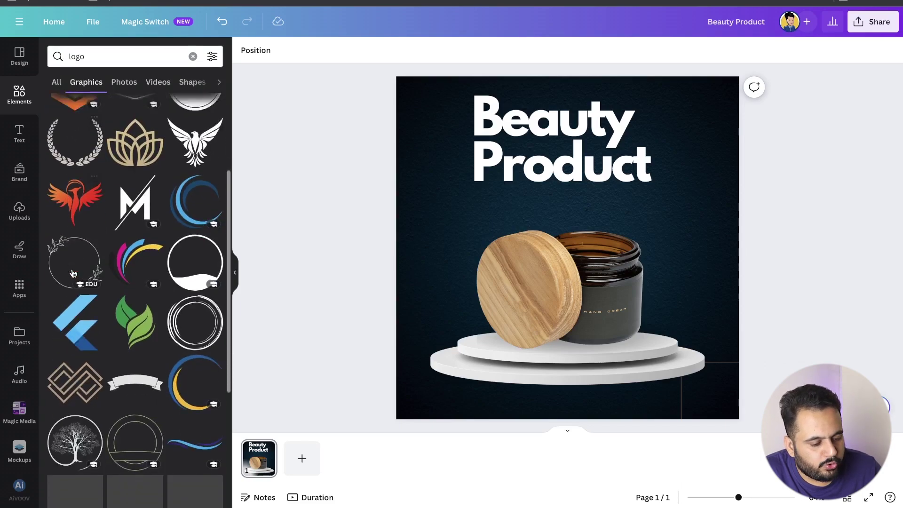
pyautogui.click(130, 303)
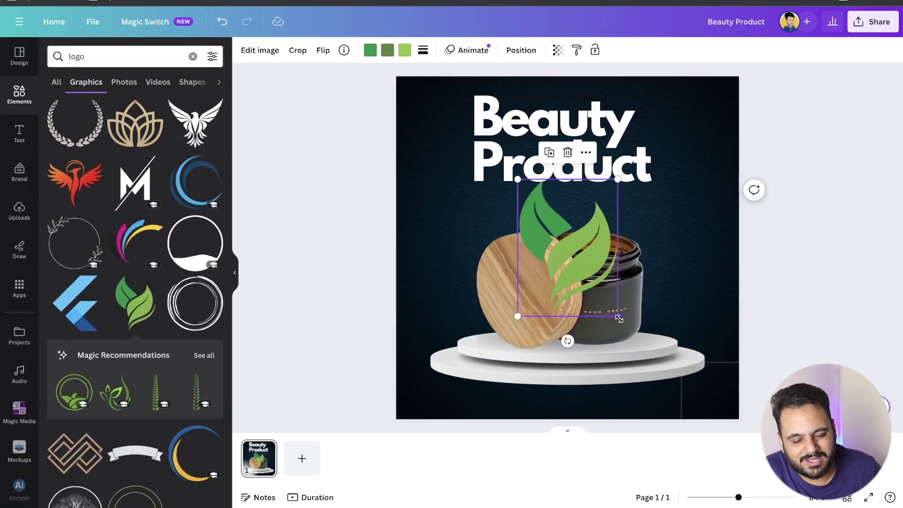
# - Shrink the leaf logo to about 108 × 149 px and move it to the page's upper-left corner
pyautogui.moveTo(618, 316); pyautogui.dragTo(555, 230)
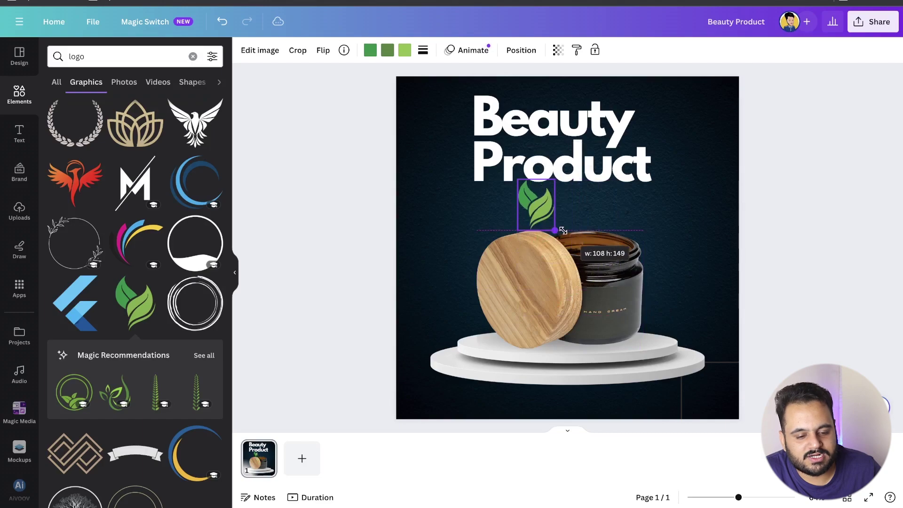
pyautogui.click(540, 211)
pyautogui.click(541, 223)
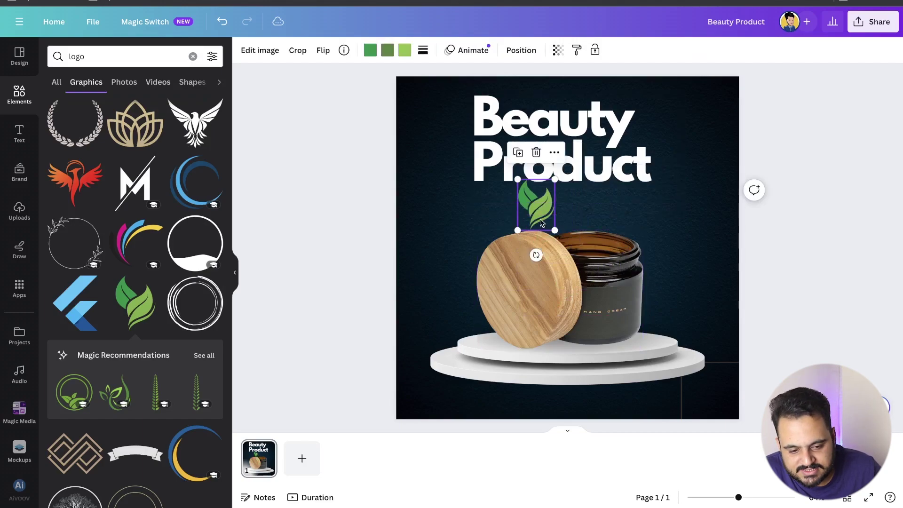
pyautogui.moveTo(541, 223); pyautogui.dragTo(434, 125)
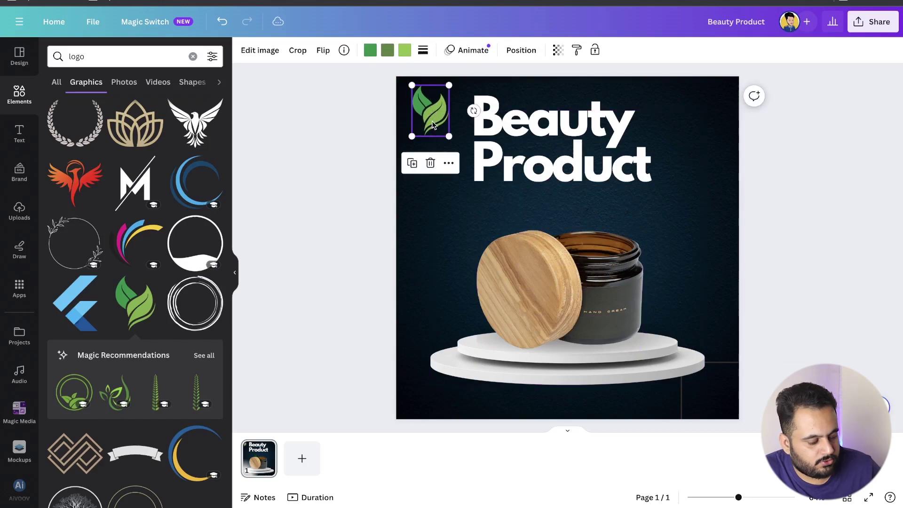
pyautogui.click(331, 322)
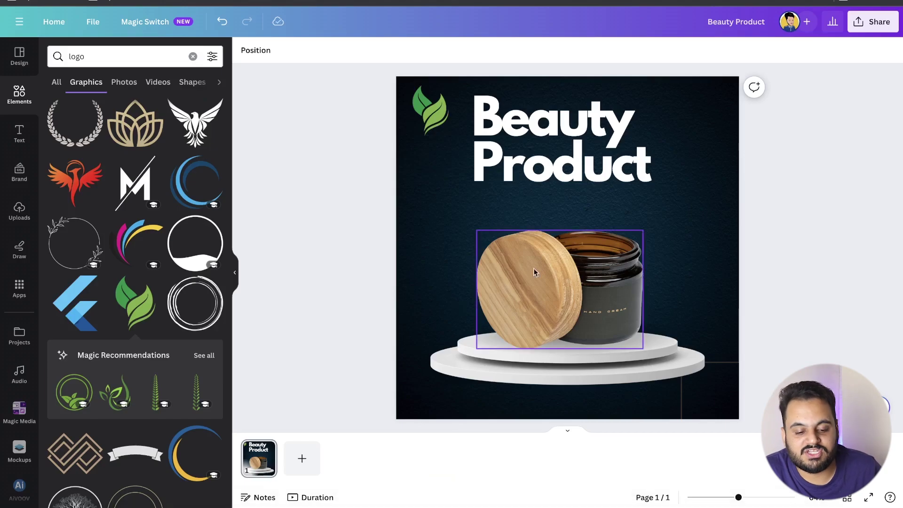
# - Select the podium, jar and shadow together and move them up slightly on the page
pyautogui.click(552, 370)
pyautogui.keyDown('shift'); pyautogui.click(539, 314); pyautogui.keyUp('shift')
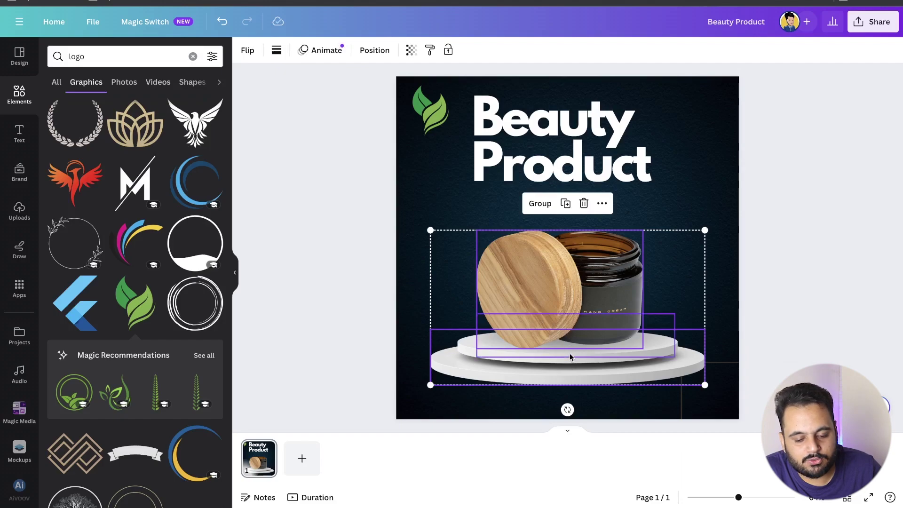
pyautogui.moveTo(570, 357)
pyautogui.mouseDown()
pyautogui.moveTo(570, 332)
pyautogui.moveTo(571, 341)
pyautogui.mouseUp()
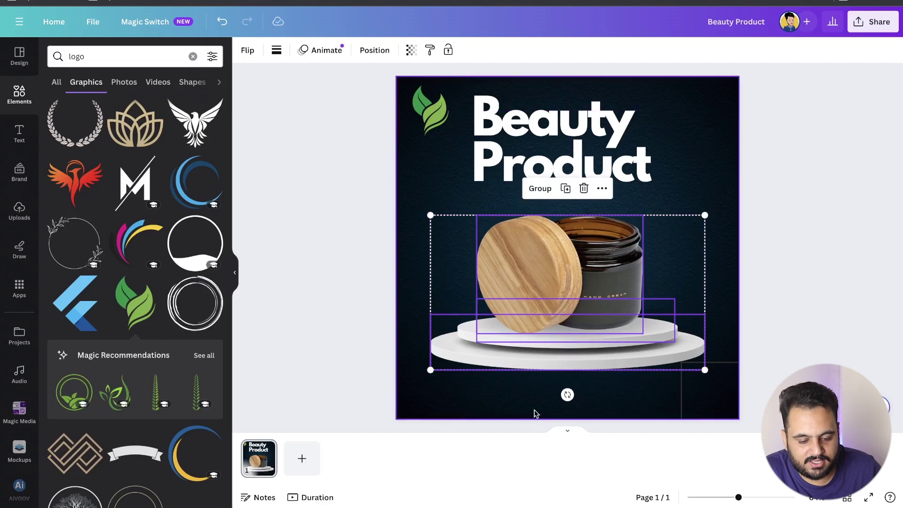
pyautogui.click(332, 308)
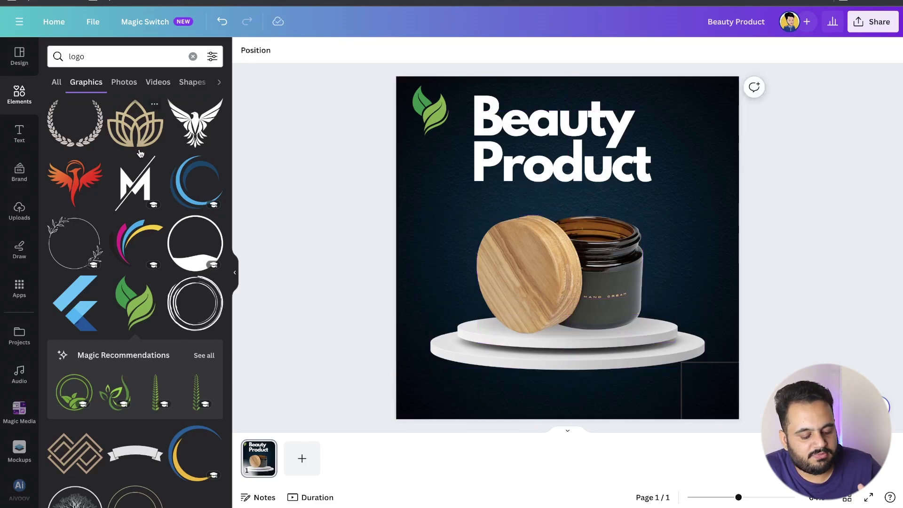
# - Add a rectangle, reshape it into a thin band spanning the full page width and move it near the page's lower edge
pyautogui.press('r')
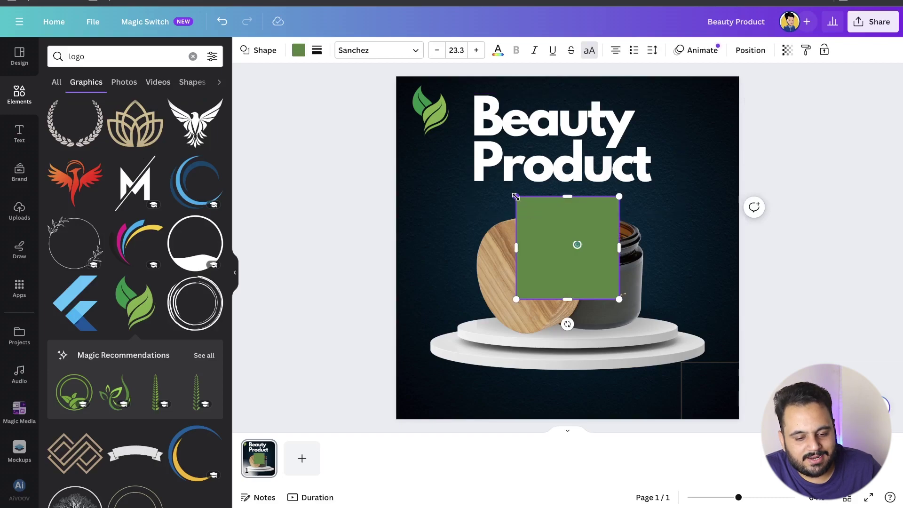
pyautogui.moveTo(515, 197); pyautogui.dragTo(396, 275)
pyautogui.moveTo(616, 289); pyautogui.dragTo(738, 288)
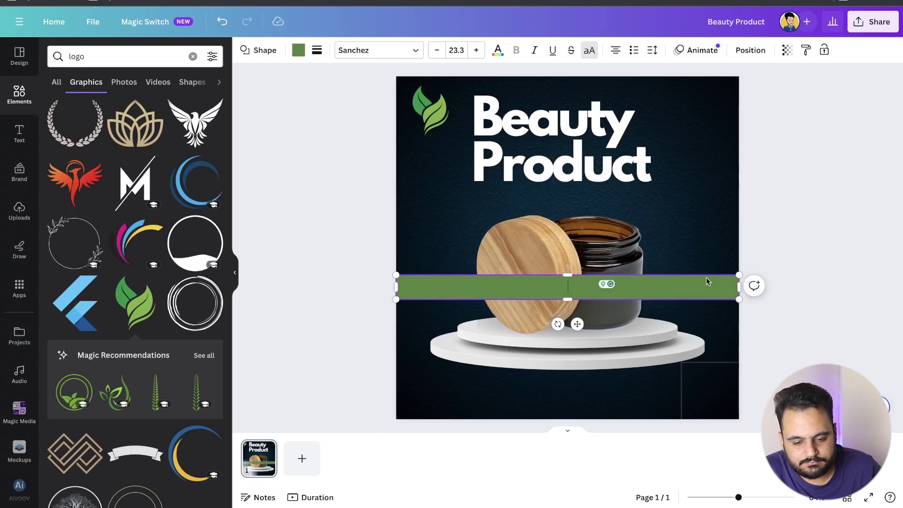
pyautogui.press('Escape')
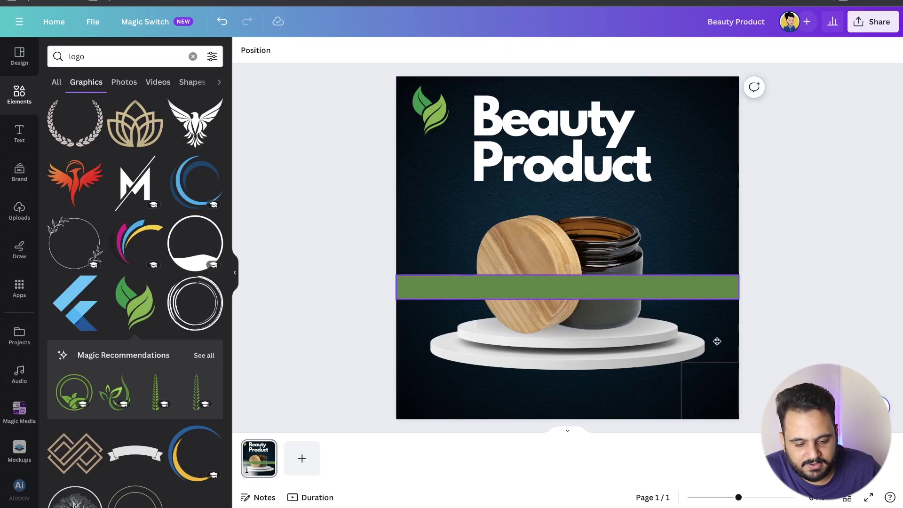
pyautogui.moveTo(716, 341); pyautogui.dragTo(719, 396)
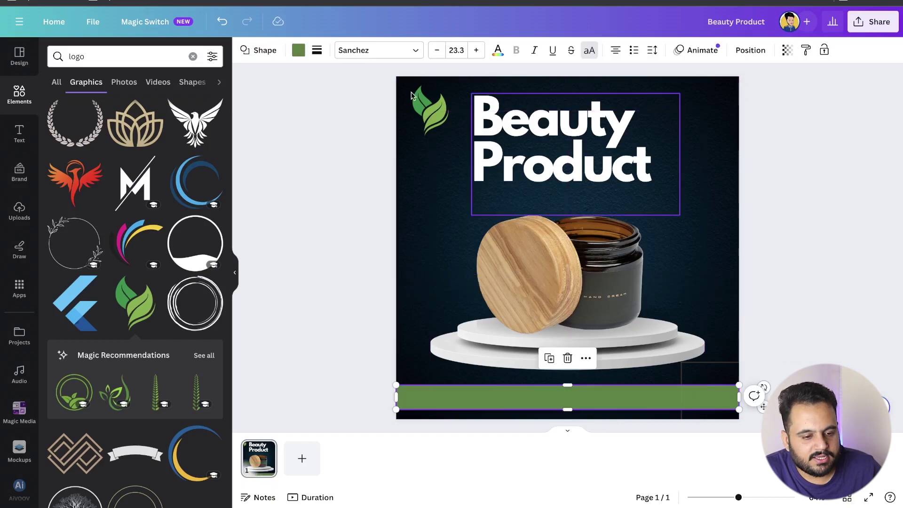
# - Change the fill of the full-width band to white
pyautogui.click(299, 51)
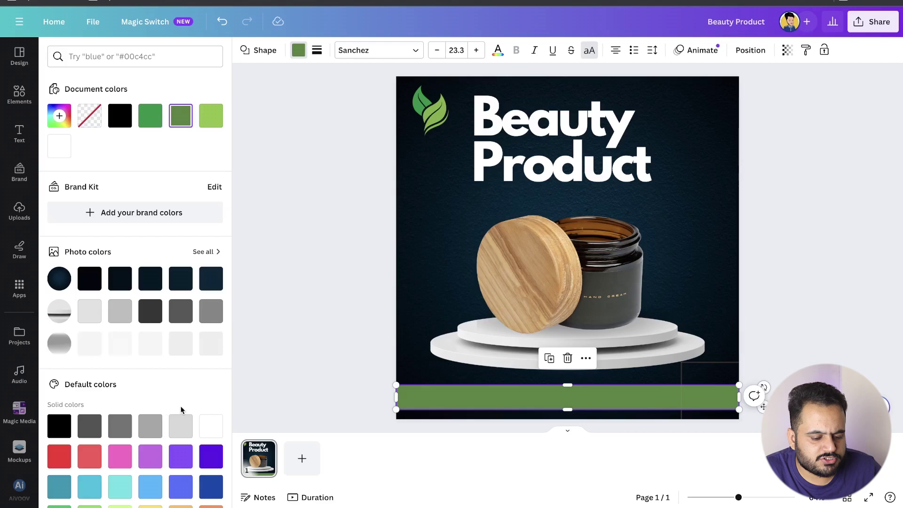
pyautogui.click(211, 425)
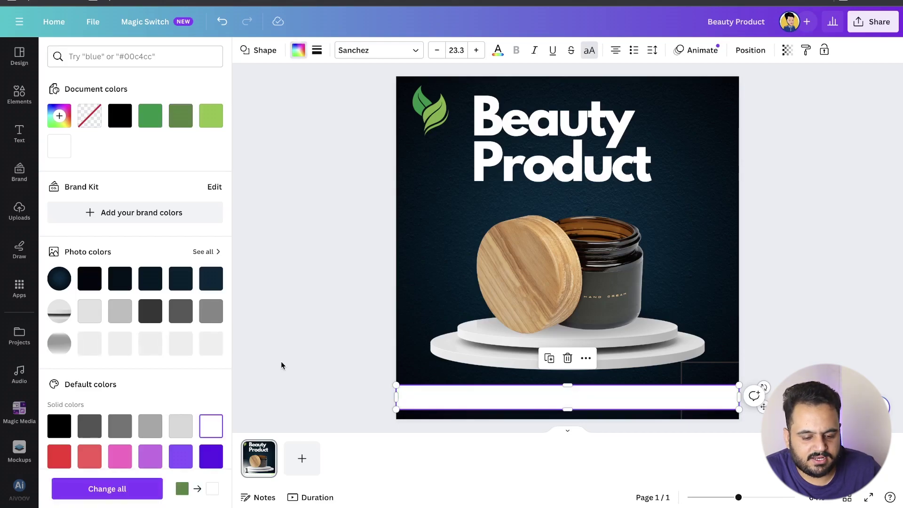
pyautogui.click(280, 363)
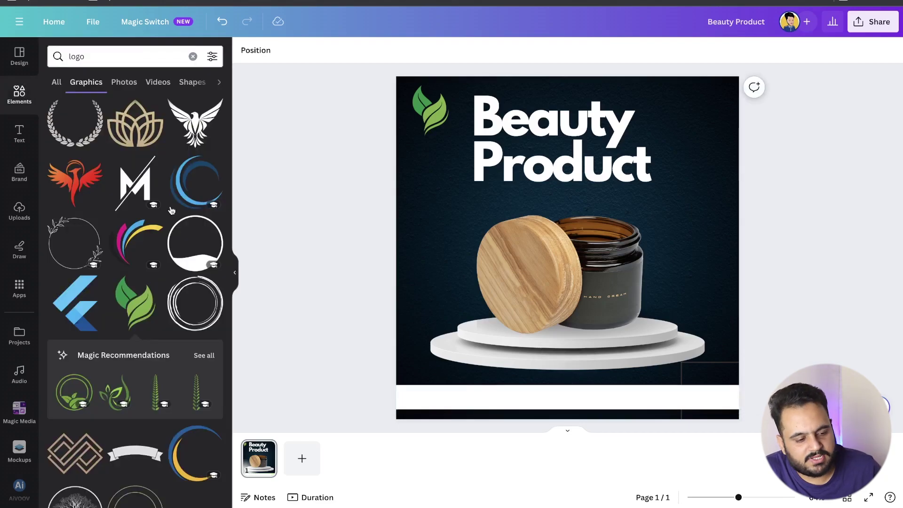
# - Add a subheading text box, place it on the white band and colour its text black
pyautogui.click(21, 133)
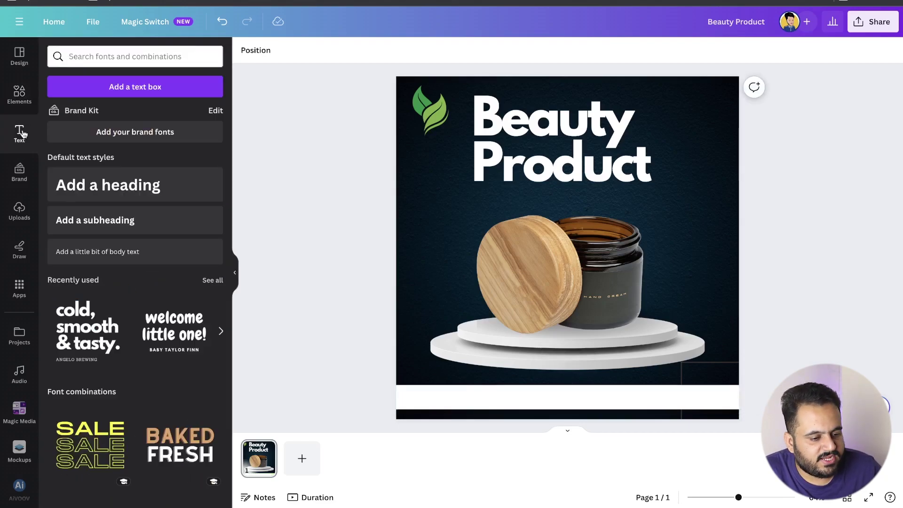
pyautogui.click(117, 220)
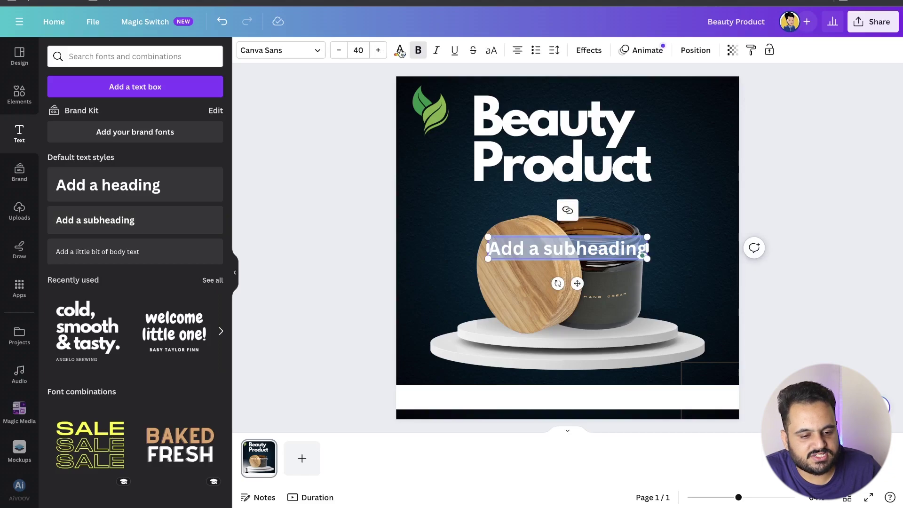
pyautogui.click(512, 278)
pyautogui.click(540, 244)
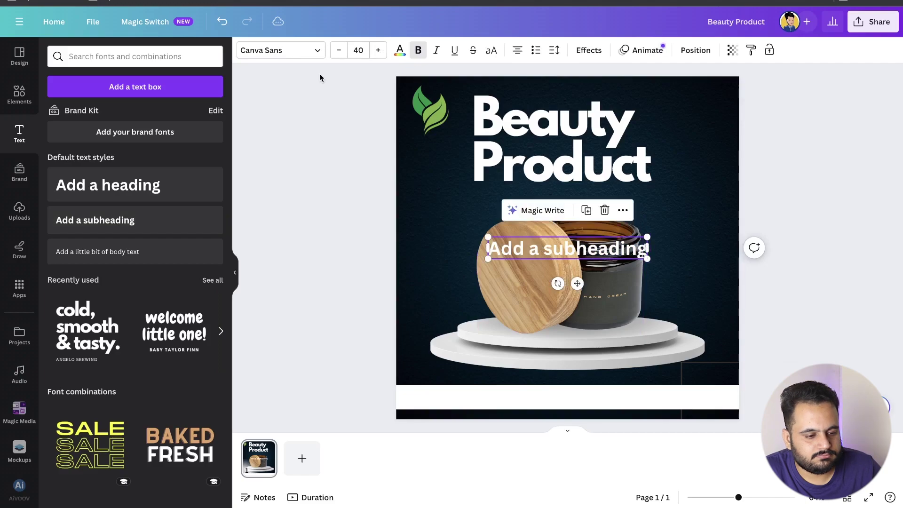
pyautogui.click(400, 50)
pyautogui.click(89, 115)
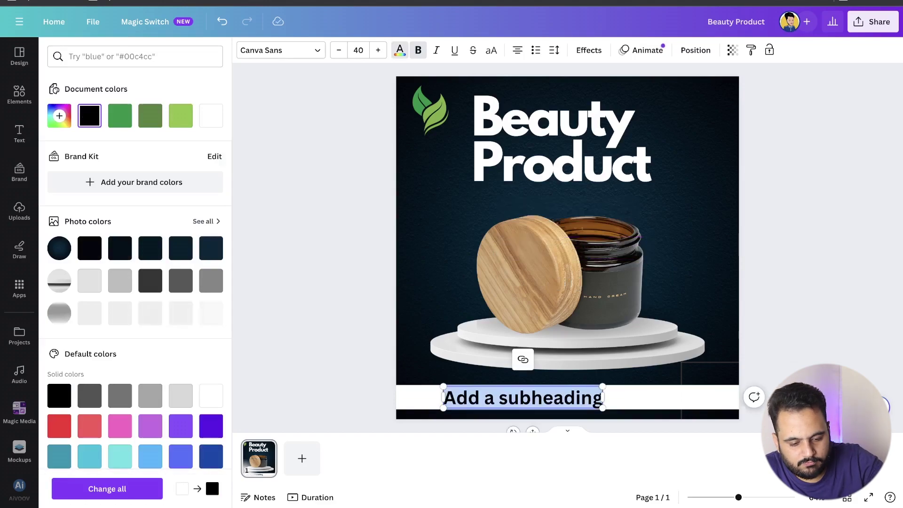
# - Replace the subheading's placeholder text with "Follow us on Social Media"
pyautogui.write('Foll')
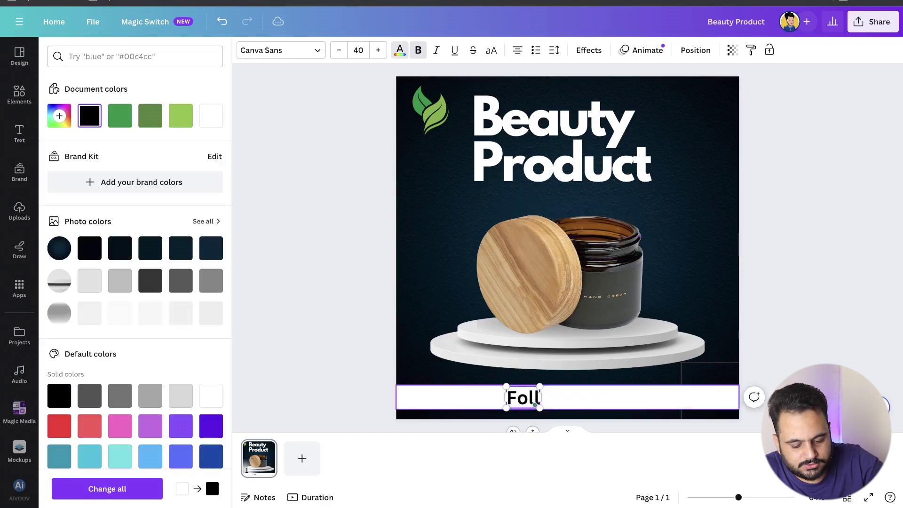
pyautogui.write('ow us on Socil')
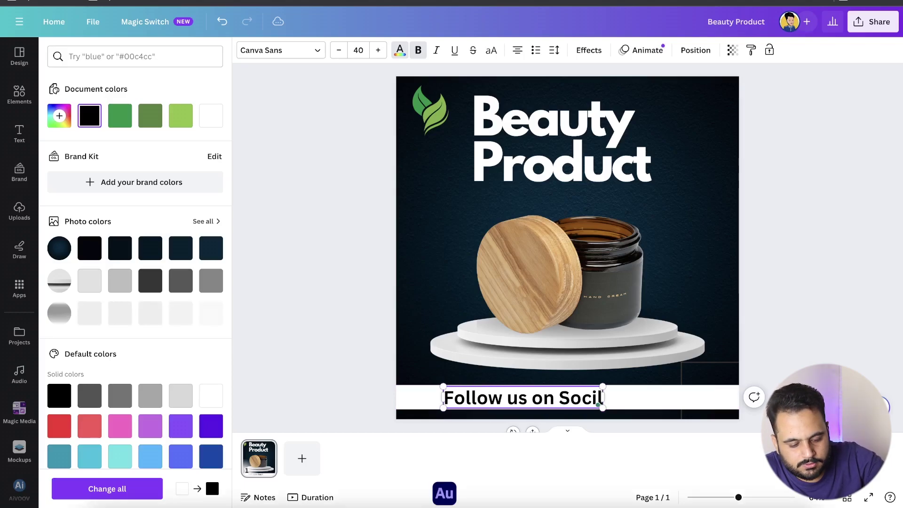
pyautogui.press('BackSpace')
pyautogui.write('al')
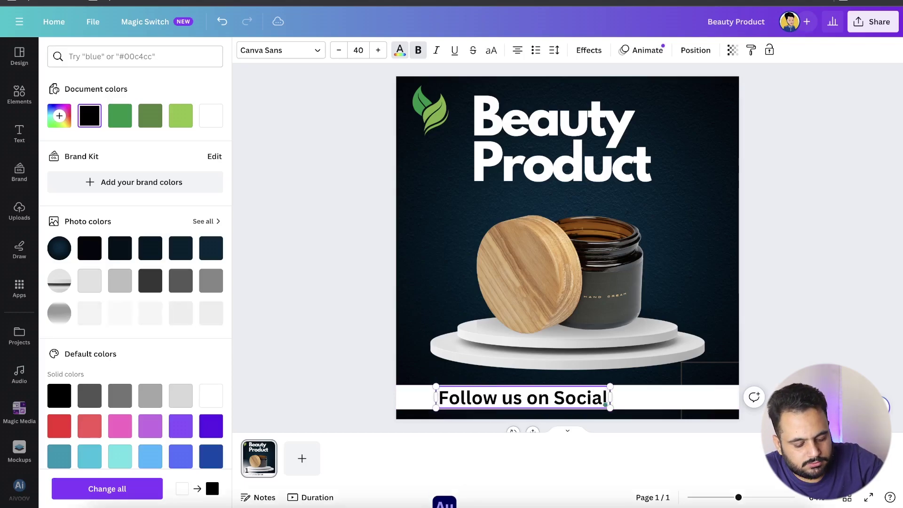
pyautogui.write(' Media')
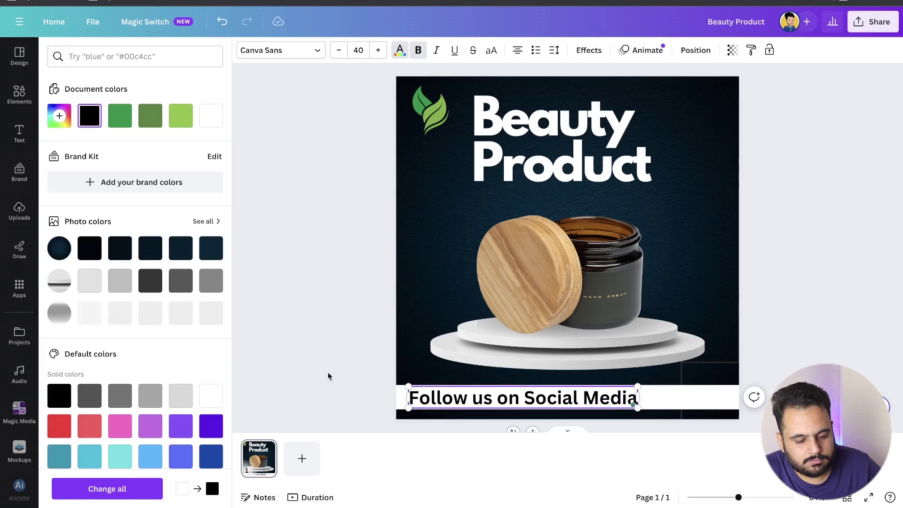
pyautogui.press('Escape')
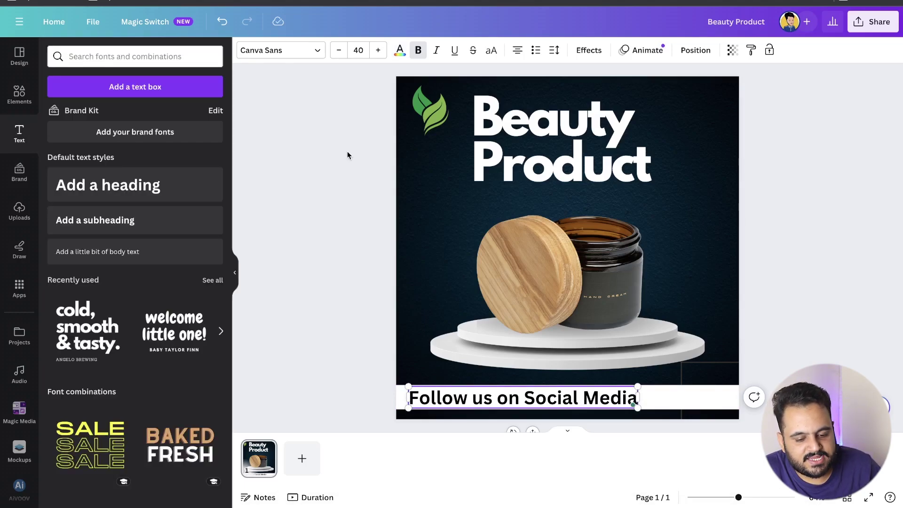
# - Set the "Follow us on Social Media" text to size 24 and move it to the left part of the white band
pyautogui.click(338, 50)
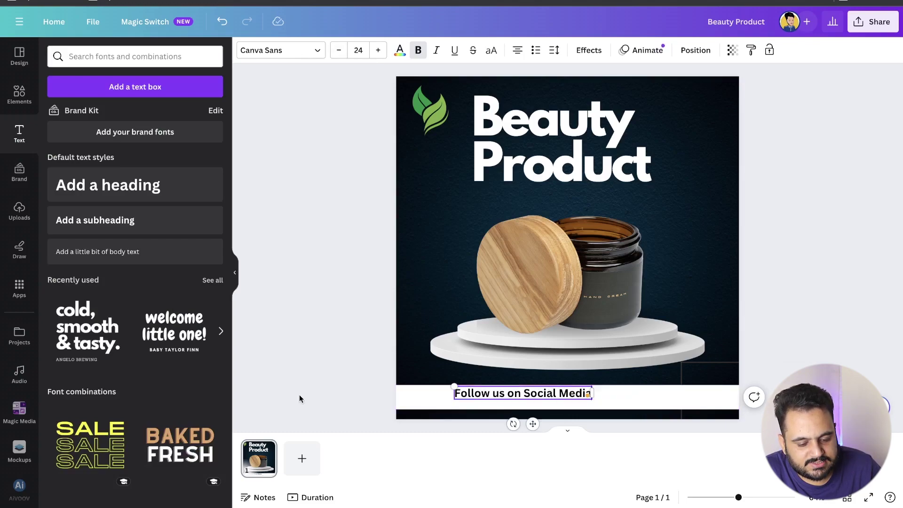
pyautogui.moveTo(532, 423); pyautogui.dragTo(490, 427)
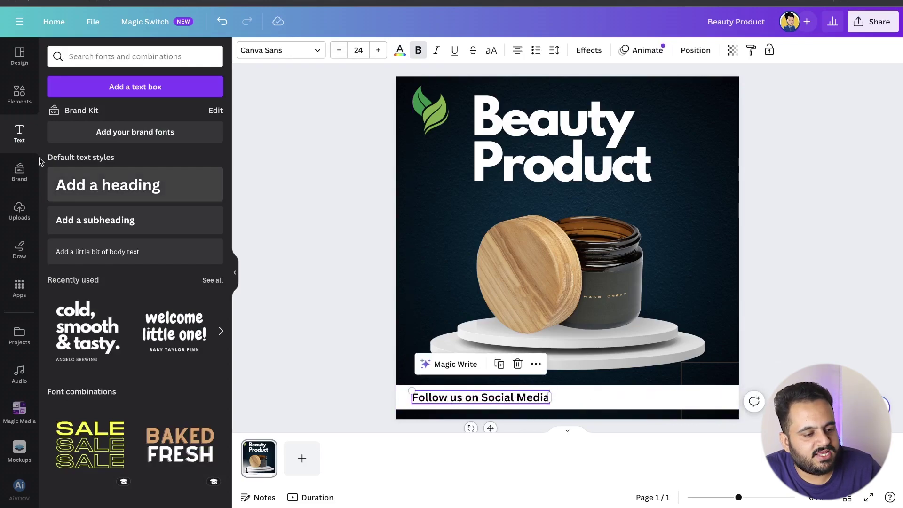
# - Search the graphics for social media icons, narrow to Instagram icons, and place the small gradient Instagram icon after the white band's text
pyautogui.click(19, 94)
pyautogui.click(87, 63)
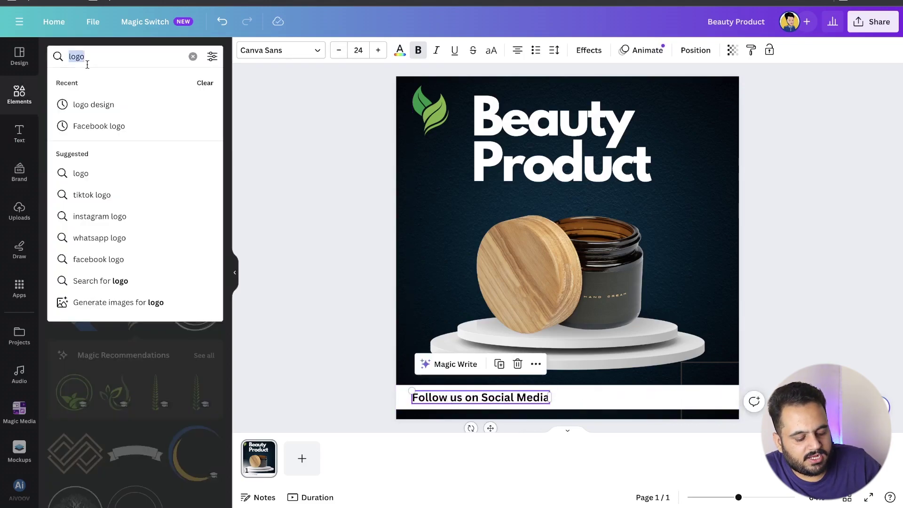
pyautogui.write('Soc')
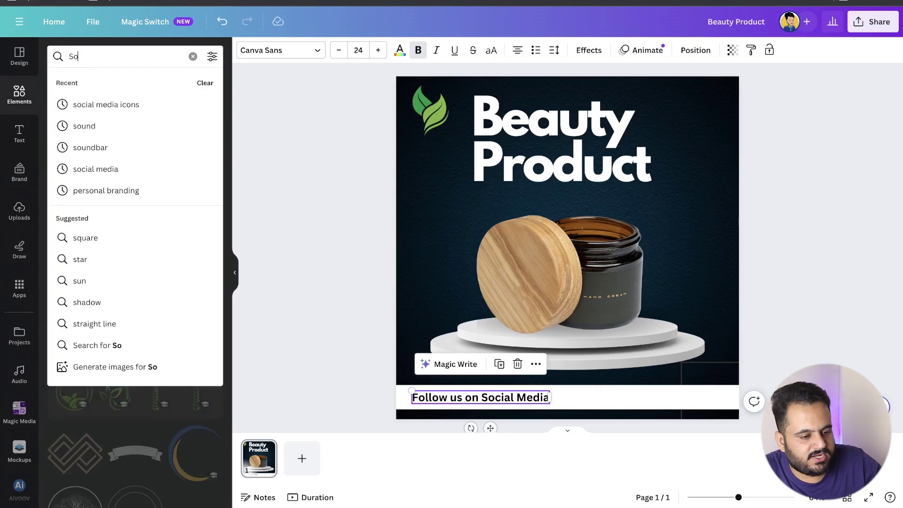
pyautogui.click(71, 107)
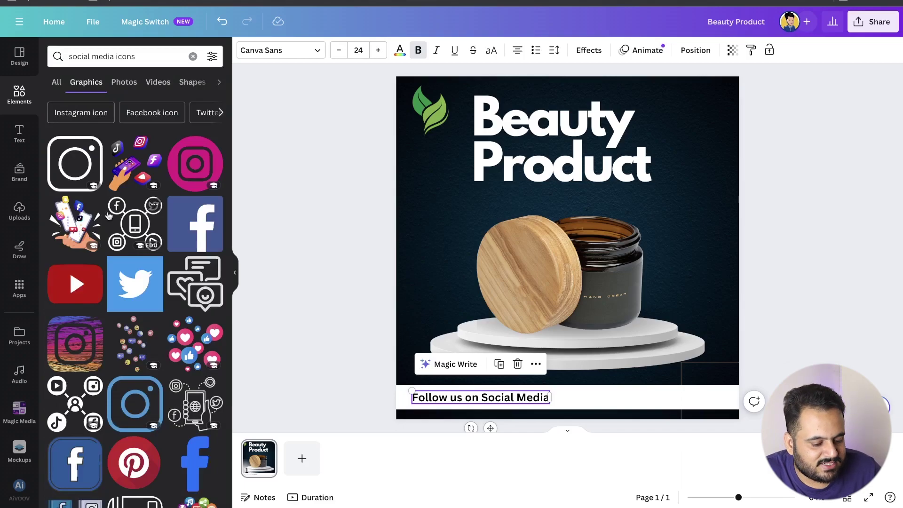
pyautogui.scroll(-5, 108, 216)
pyautogui.scroll(5, 108, 216)
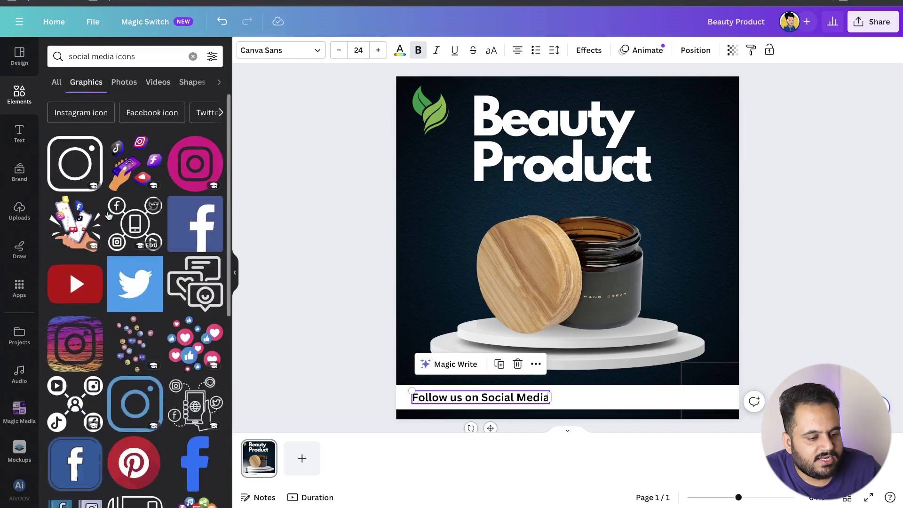
pyautogui.click(80, 113)
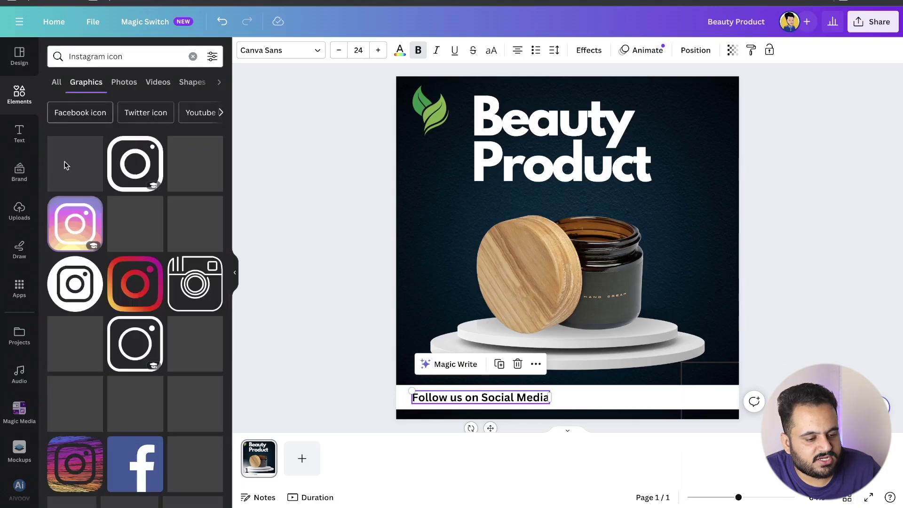
pyautogui.click(116, 274)
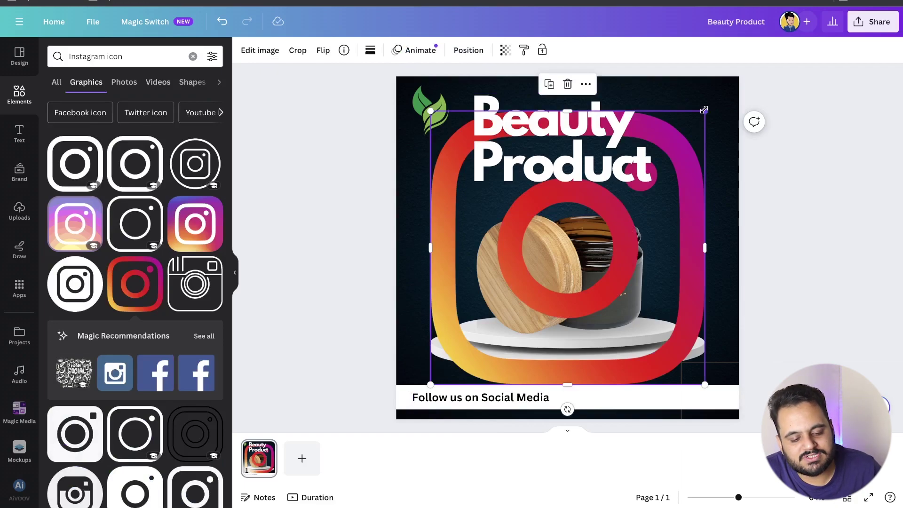
pyautogui.moveTo(704, 109); pyautogui.dragTo(576, 402)
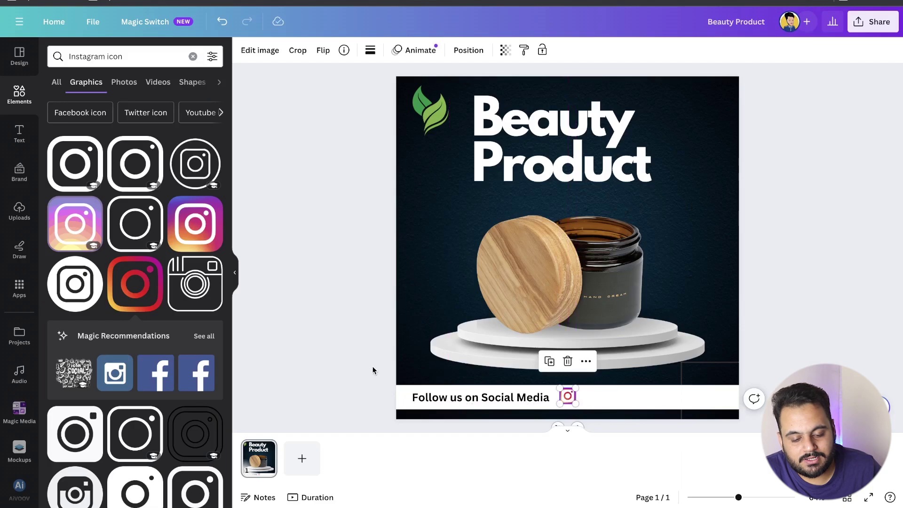
pyautogui.click(373, 370)
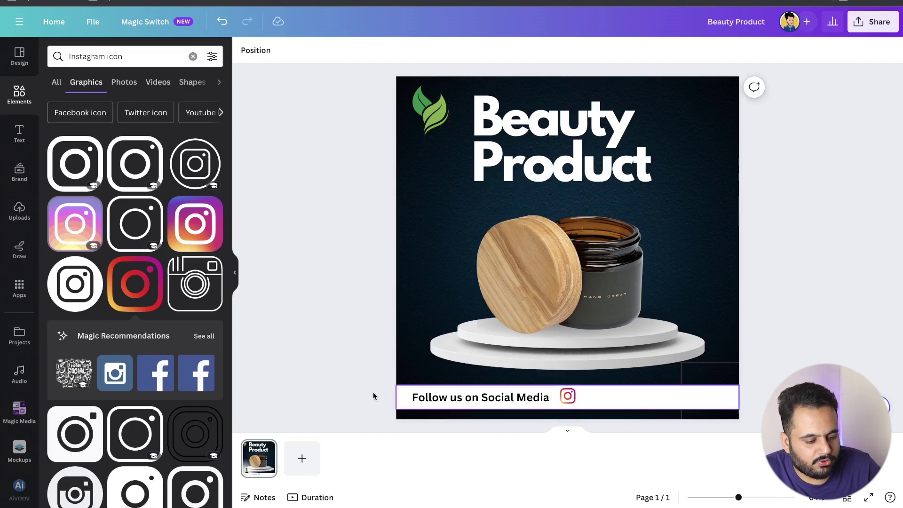
# - Add the blue square Facebook icon, scaled down to match the Instagram icon, and place it beside that icon on the white band
pyautogui.click(159, 372)
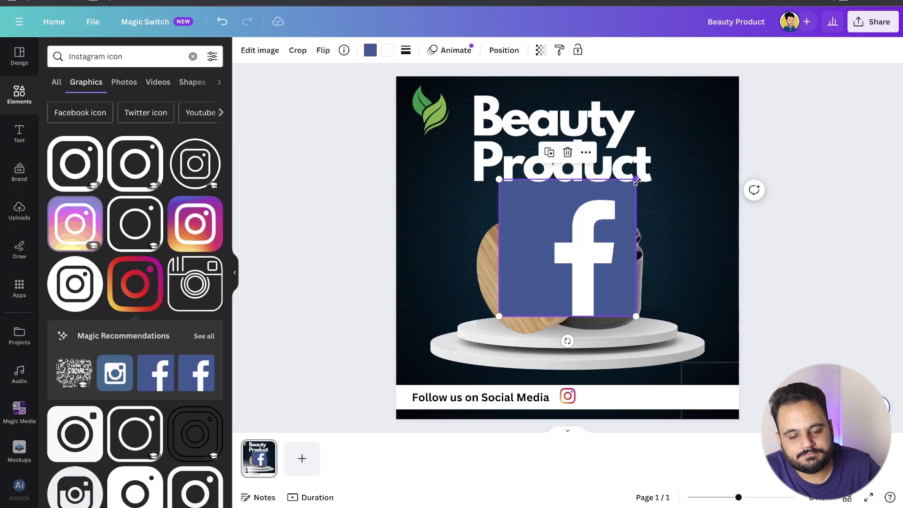
pyautogui.moveTo(636, 179); pyautogui.dragTo(591, 397)
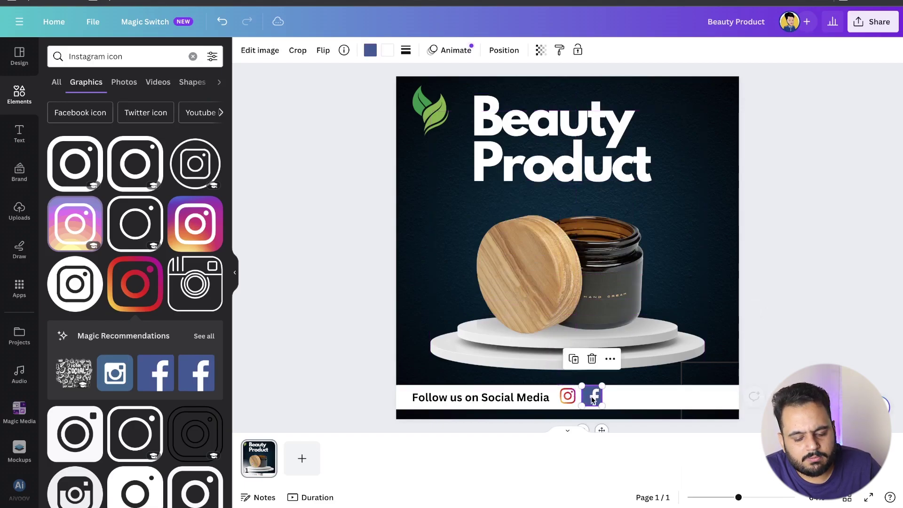
pyautogui.scroll(5, 591, 396)
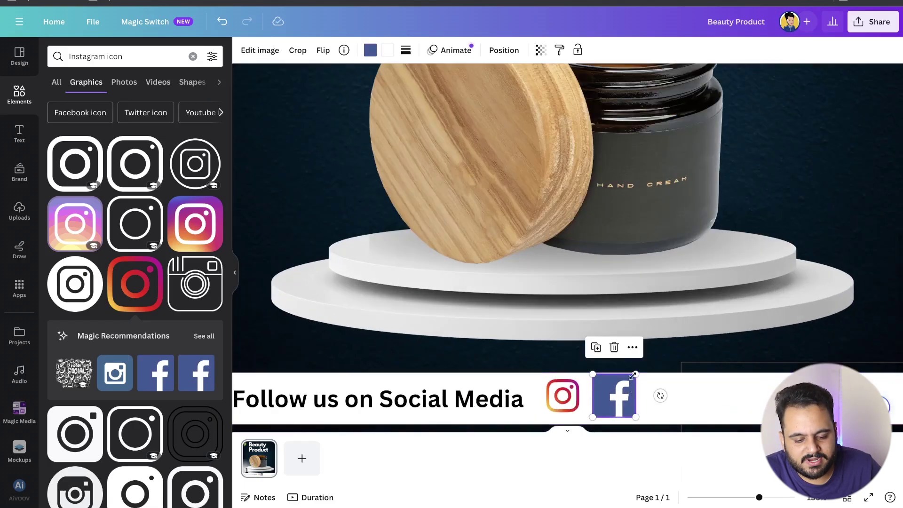
pyautogui.moveTo(635, 372); pyautogui.dragTo(618, 397)
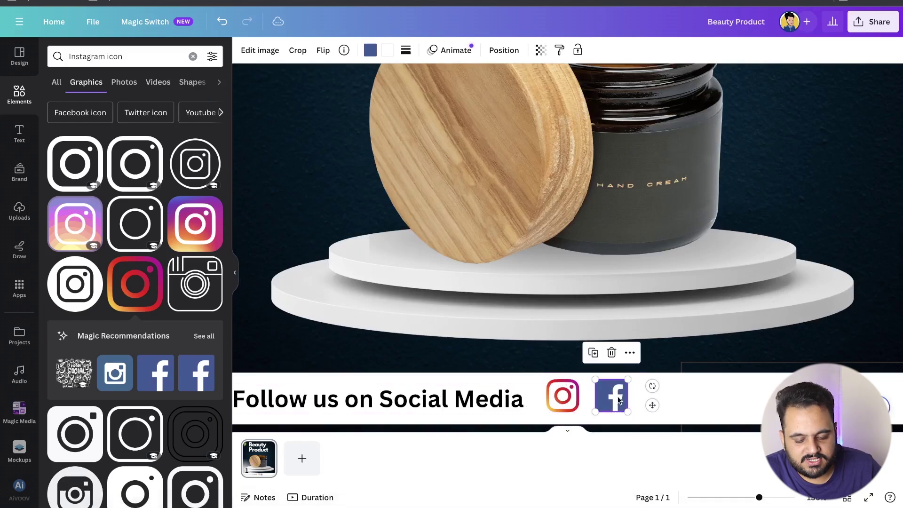
pyautogui.hotkey('ctrl', '-')
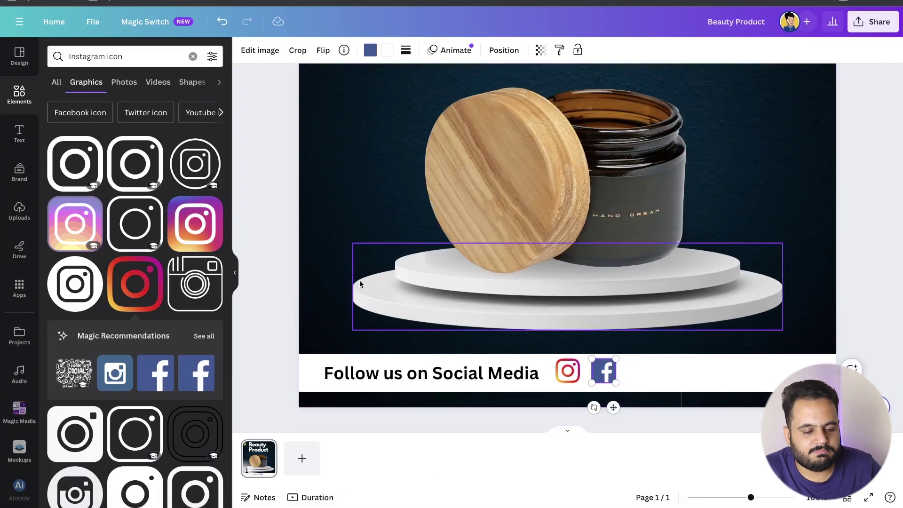
pyautogui.click(273, 267)
pyautogui.hotkey('ctrl', '-')
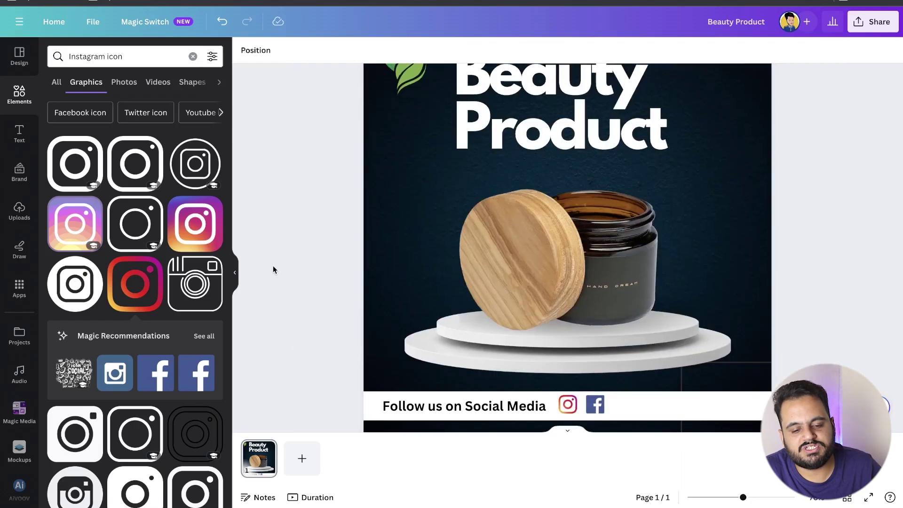
pyautogui.hotkey('ctrl', '-')
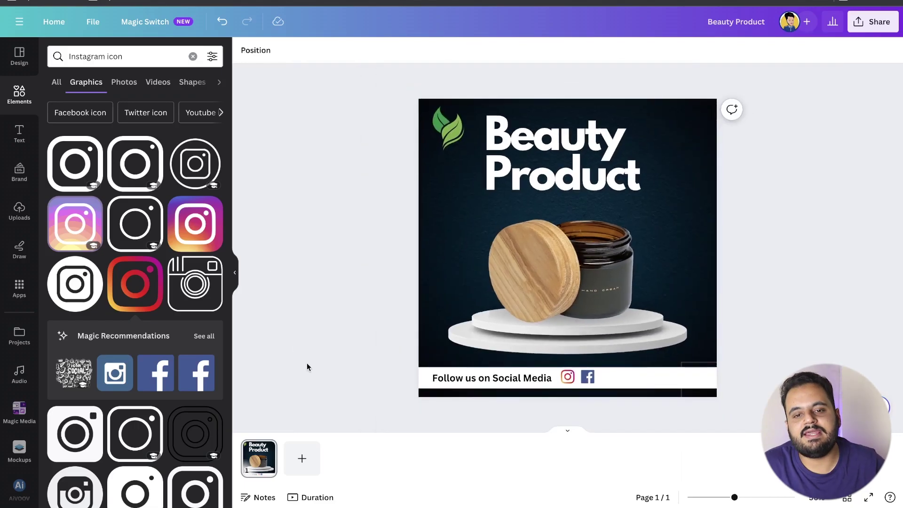
# - Move the "Follow us on Social Media" text together with both icons to the middle of the white band
pyautogui.click(522, 382)
pyautogui.keyDown('shift'); pyautogui.click(567, 377); pyautogui.keyUp('shift')
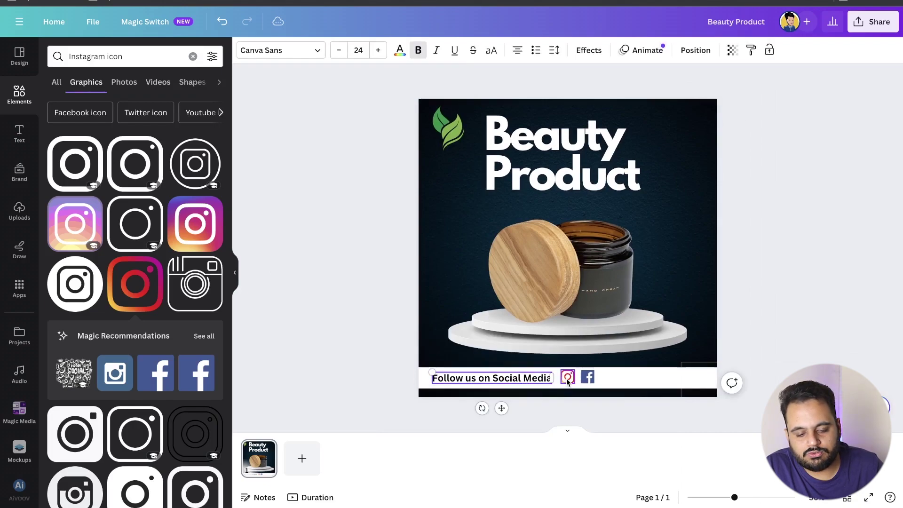
pyautogui.keyDown('shift'); pyautogui.click(592, 378); pyautogui.keyUp('shift')
pyautogui.moveTo(591, 377); pyautogui.dragTo(630, 377)
pyautogui.click(791, 319)
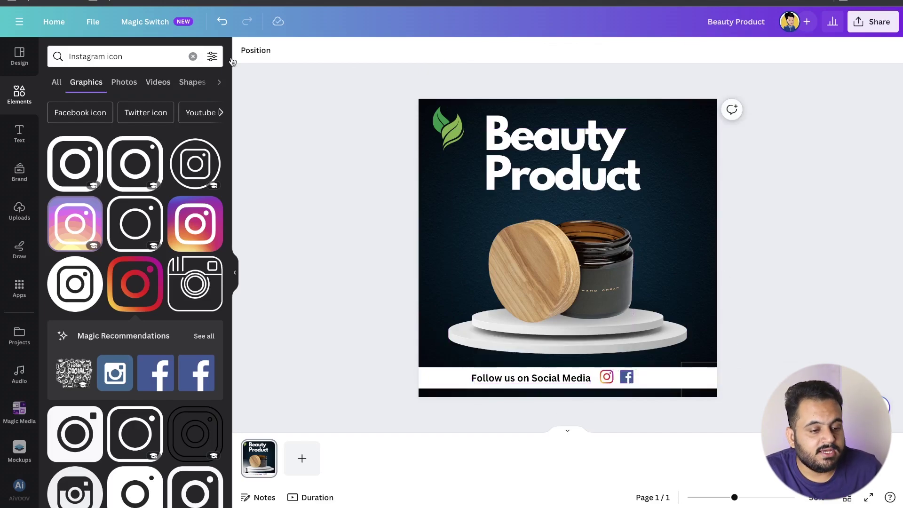
# - Create a new Video design at 1920 × 1080 px
pyautogui.click(81, 21)
pyautogui.click(130, 100)
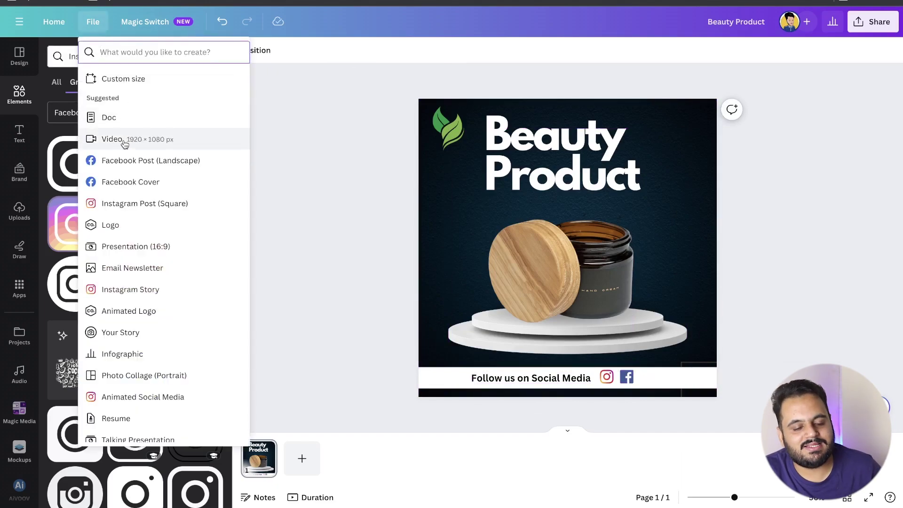
pyautogui.click(124, 141)
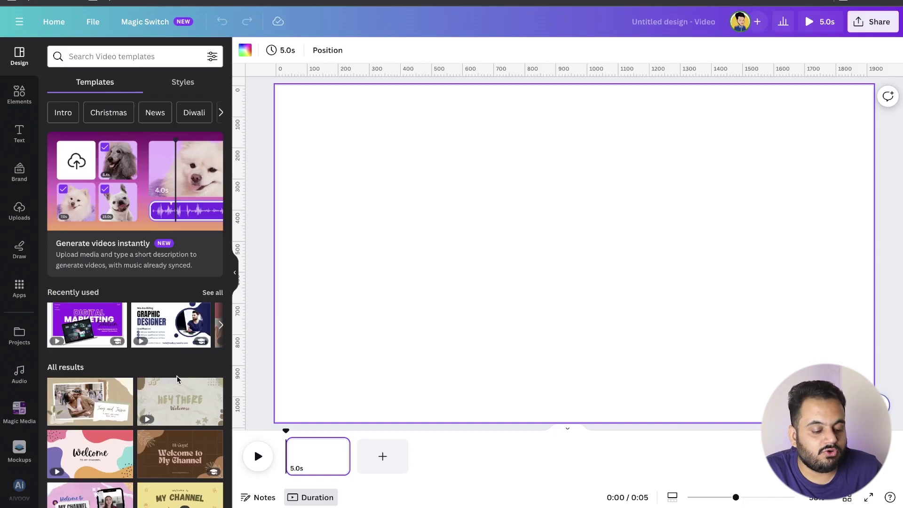
pyautogui.scroll(-2, 177, 379)
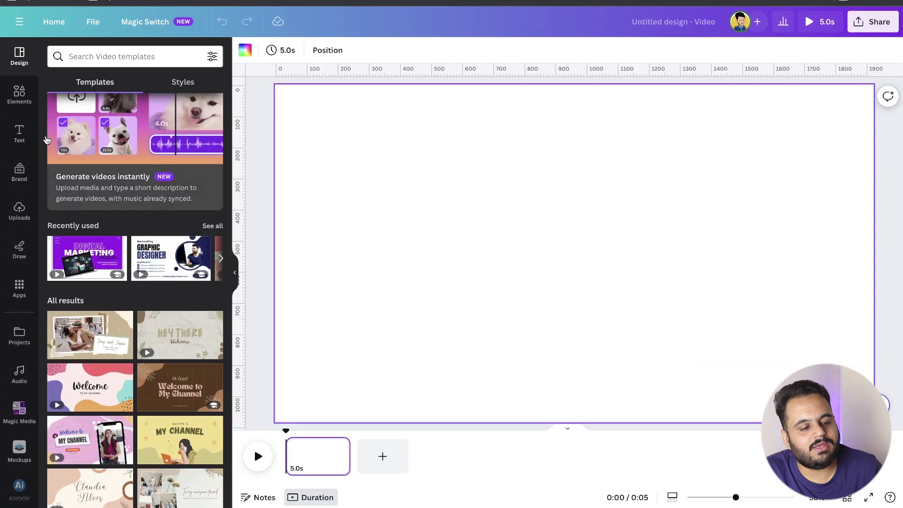
# - Search the photos for "background" and set the light grey concrete texture as the full-page background
pyautogui.click(20, 95)
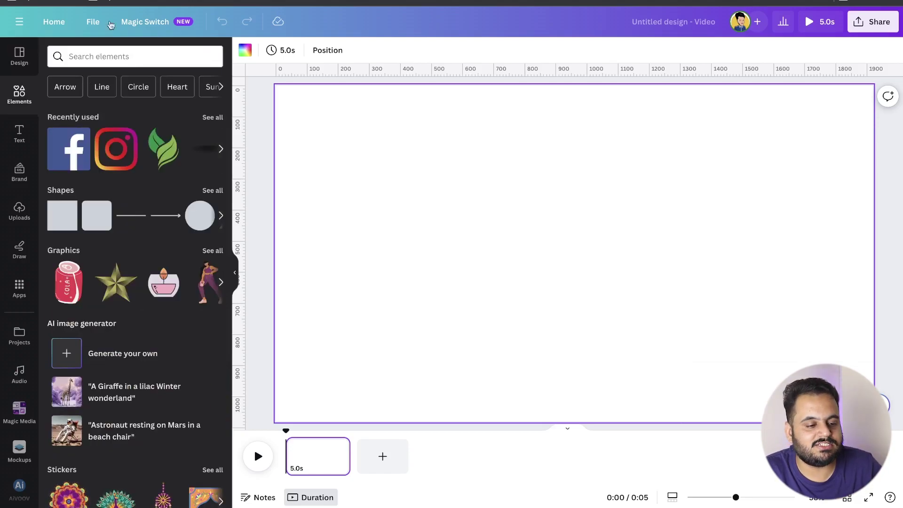
pyautogui.click(116, 63)
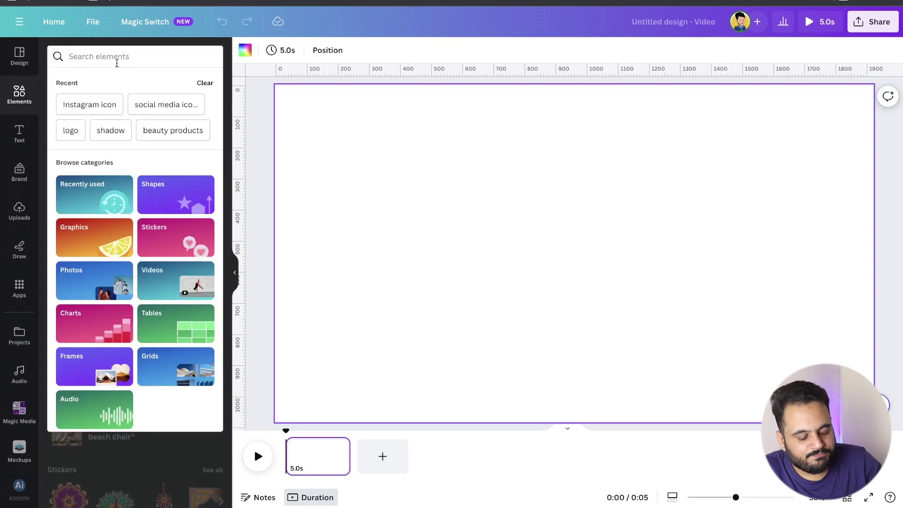
pyautogui.write('backgr')
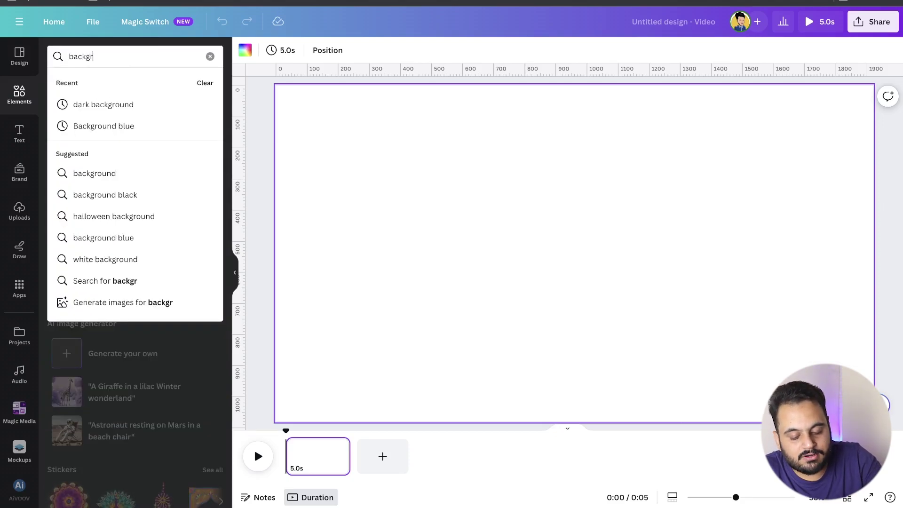
pyautogui.write('ound')
pyautogui.press('Return')
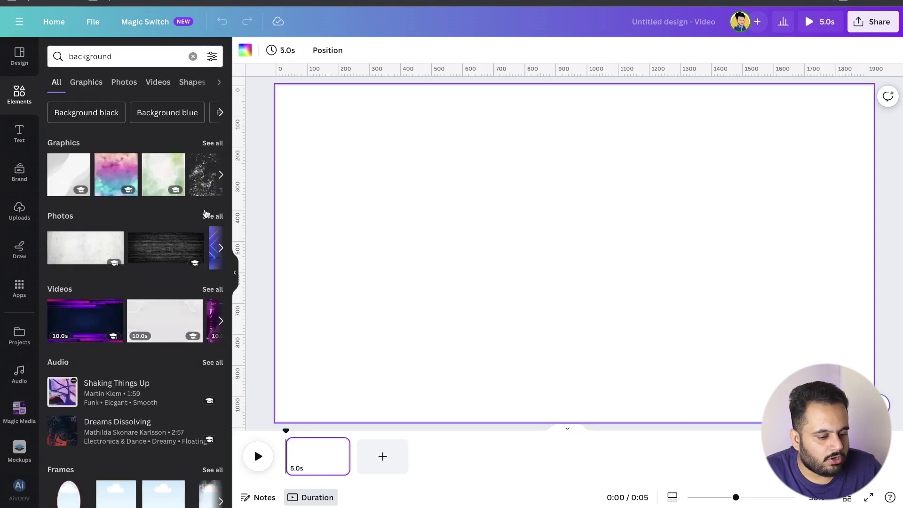
pyautogui.click(207, 217)
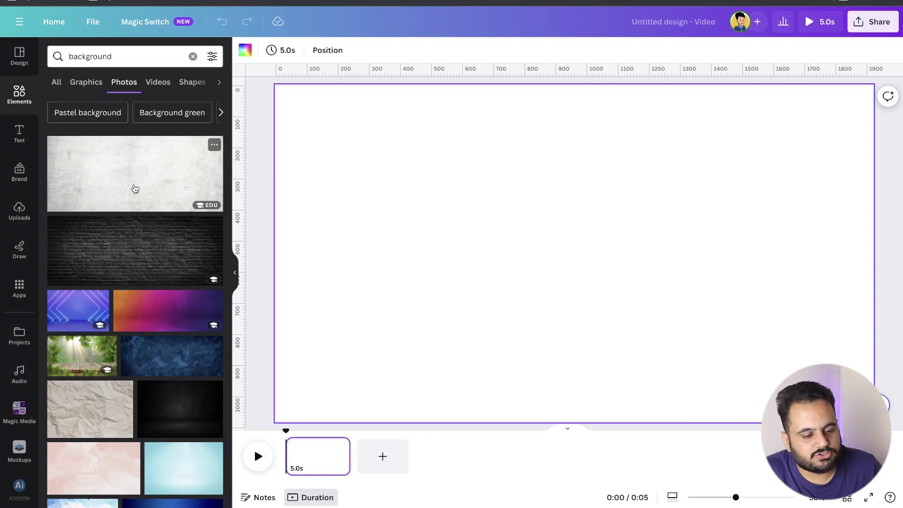
pyautogui.moveTo(133, 187); pyautogui.dragTo(369, 213)
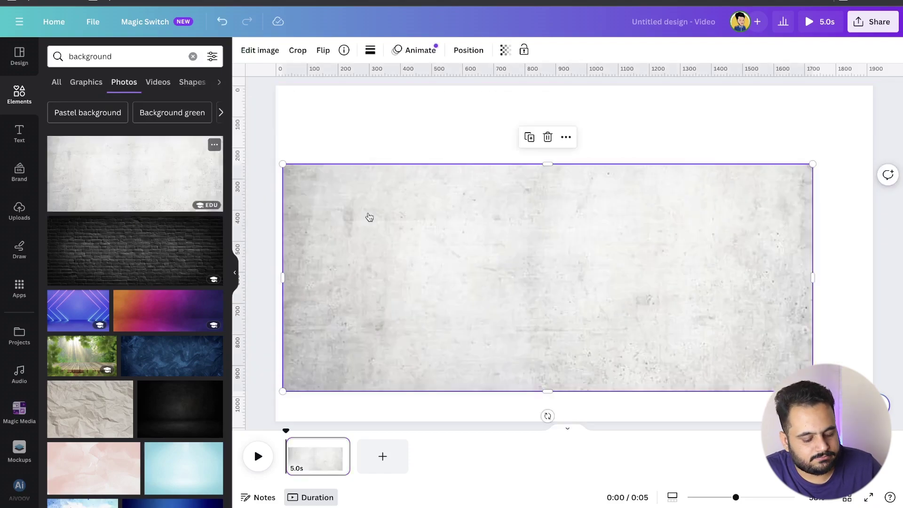
pyautogui.hotkey('ctrl', 'z')
pyautogui.moveTo(142, 200); pyautogui.dragTo(288, 211)
pyautogui.click(264, 195)
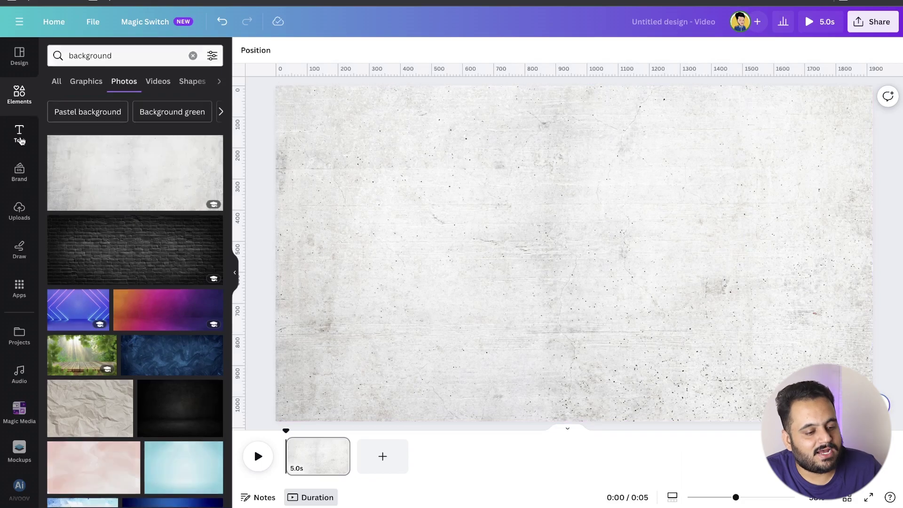
# - Add the "welcome little one!" font combination to the page and delete the text of its small subtitle line
pyautogui.click(21, 137)
pyautogui.click(93, 187)
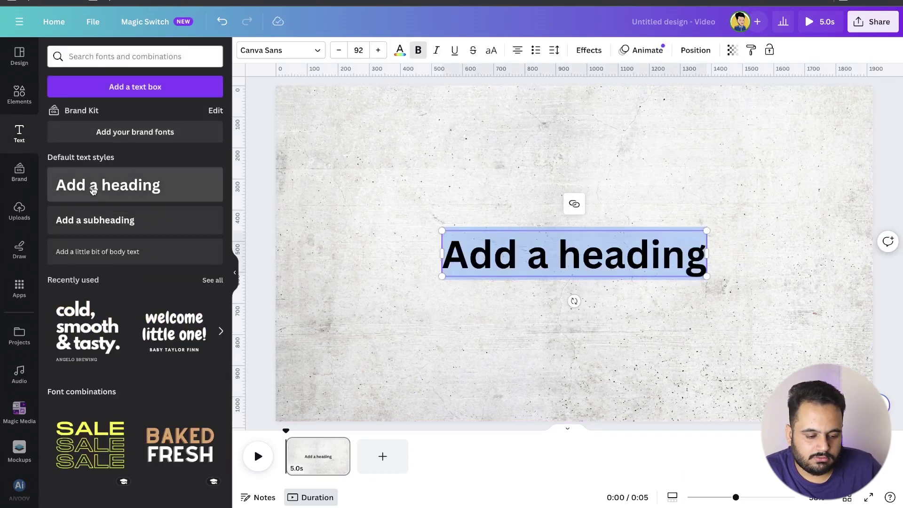
pyautogui.press('Delete')
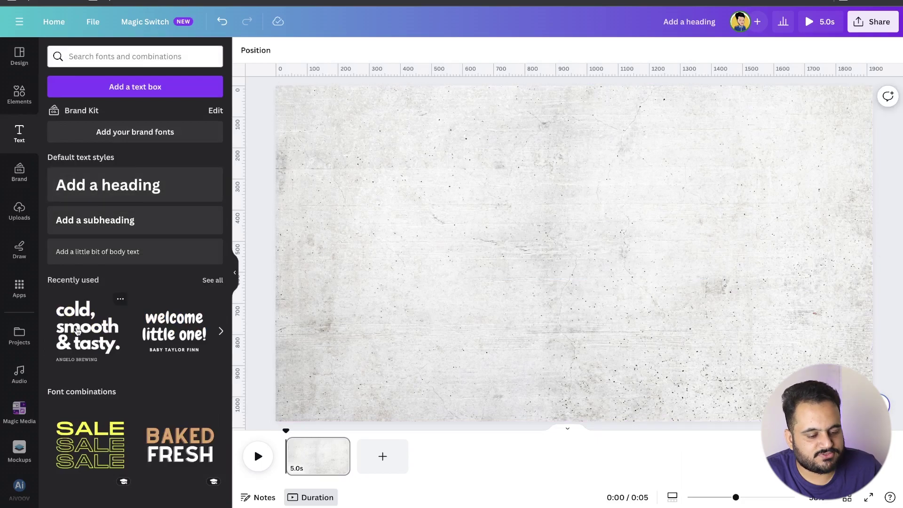
pyautogui.click(162, 336)
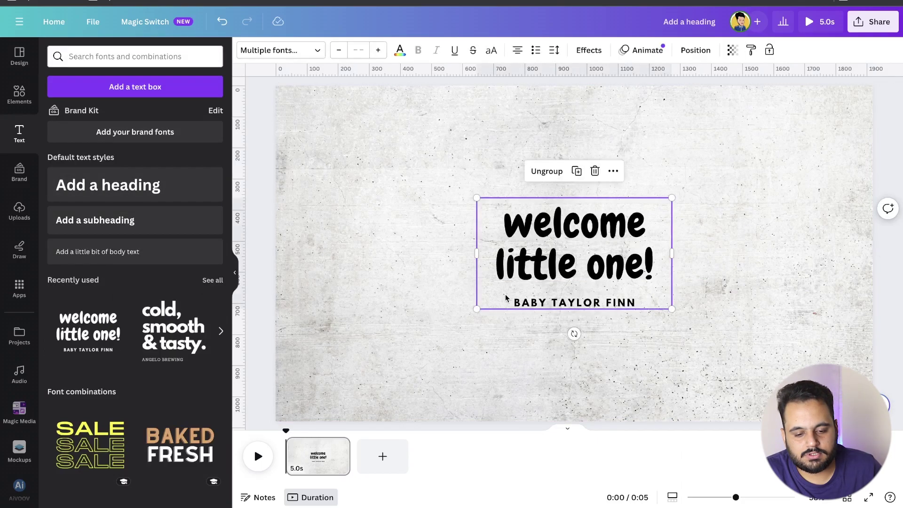
pyautogui.doubleClick(538, 303)
pyautogui.press('BackSpace')
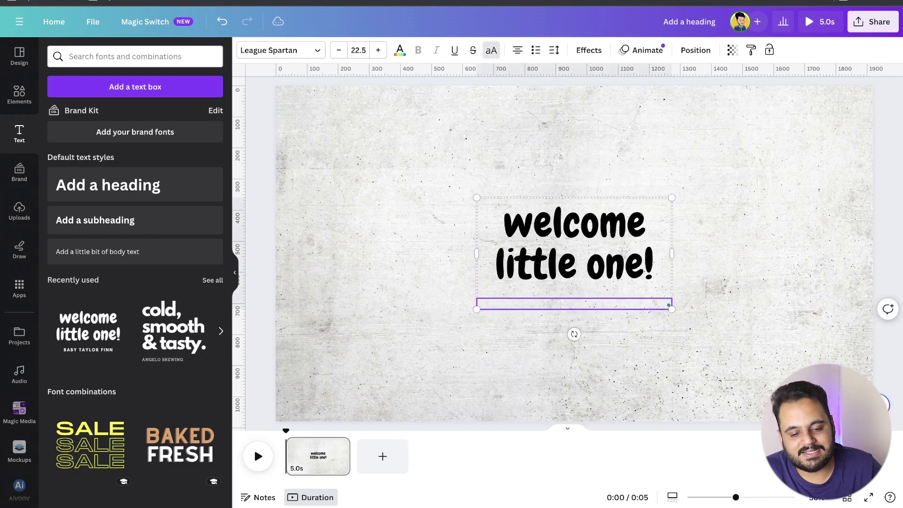
pyautogui.press('Escape')
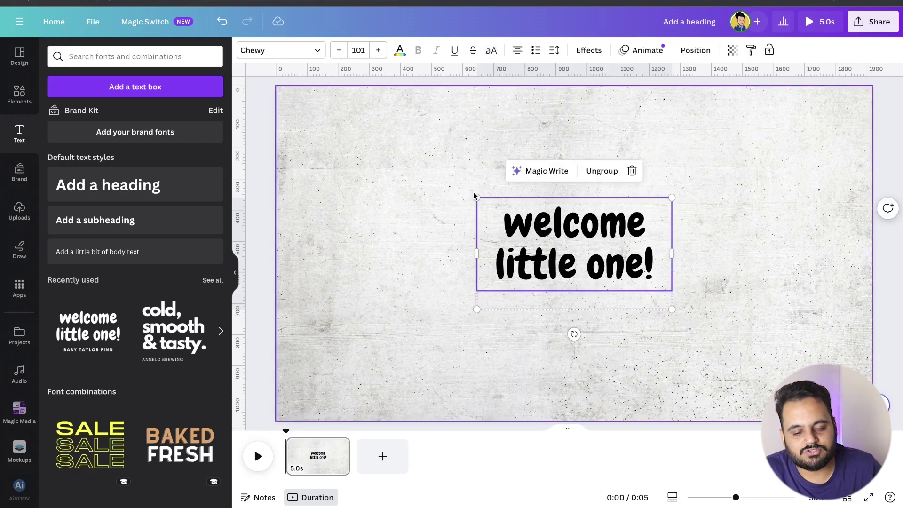
# - Enlarge the "welcome little one!" text to about size 152 and centre it on the page
pyautogui.moveTo(477, 197); pyautogui.dragTo(378, 142)
pyautogui.moveTo(592, 234); pyautogui.dragTo(636, 262)
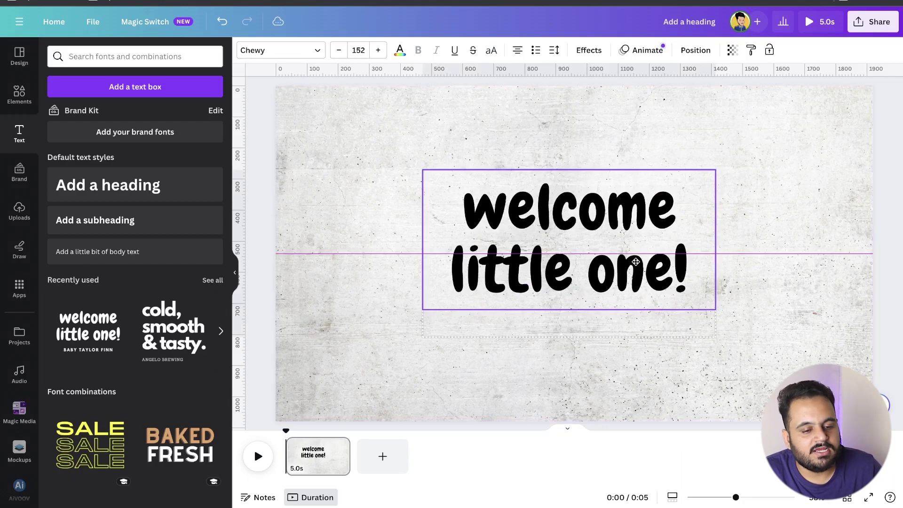
pyautogui.moveTo(636, 262); pyautogui.dragTo(641, 262)
# - Colour the "welcome little one!" text light orange and apply the Lift effect
pyautogui.click(400, 49)
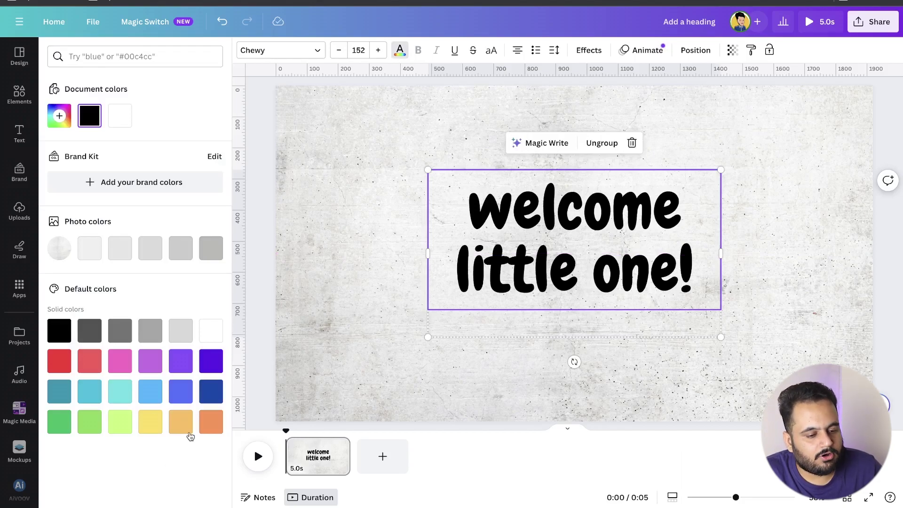
pyautogui.click(187, 431)
pyautogui.click(589, 50)
pyautogui.click(192, 118)
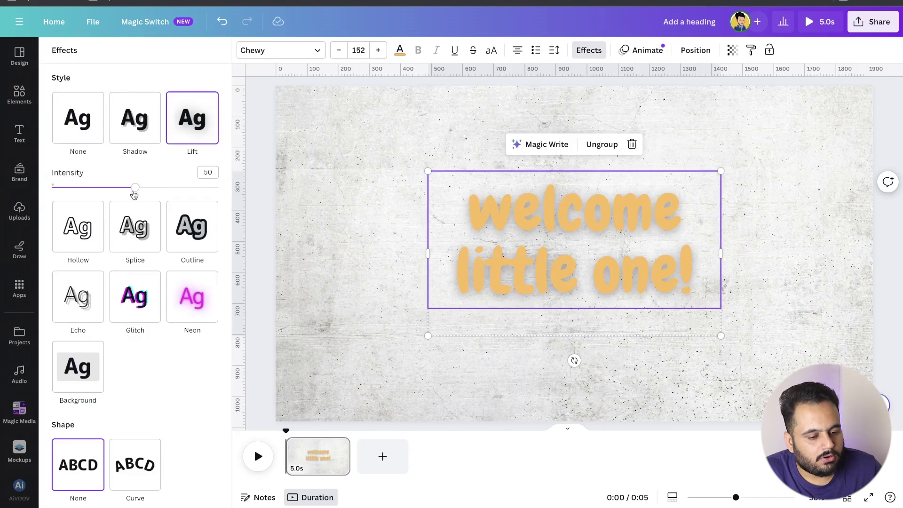
# - Replace the "welcome little one!" text's Lift effect with a black Shadow at transparency 100
pyautogui.moveTo(135, 187); pyautogui.dragTo(81, 187)
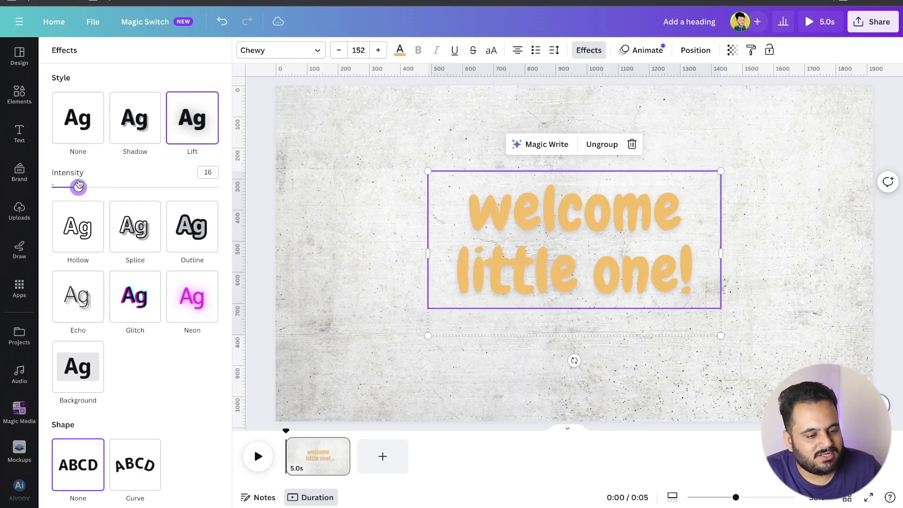
pyautogui.click(127, 138)
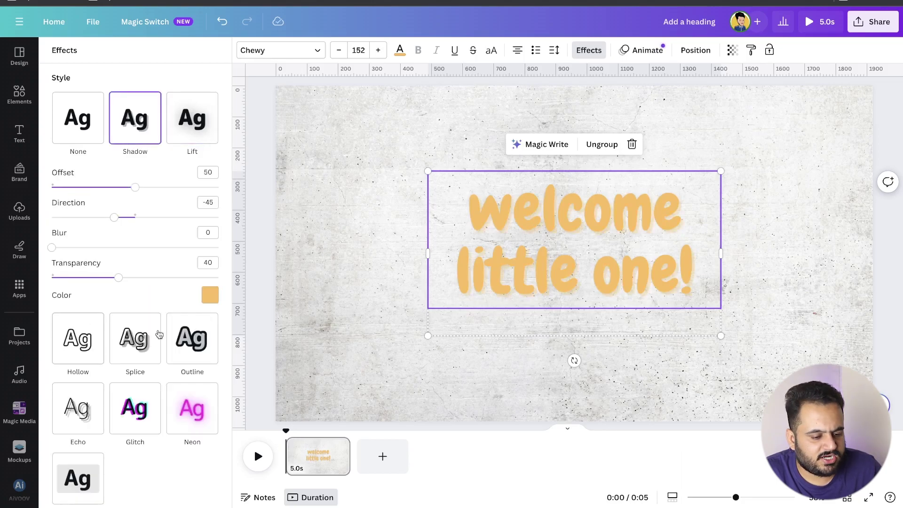
pyautogui.click(210, 295)
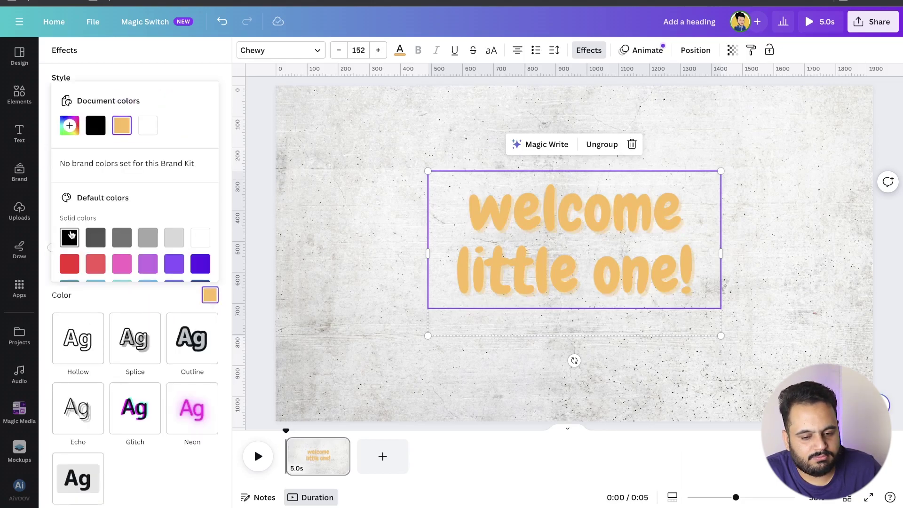
pyautogui.click(70, 237)
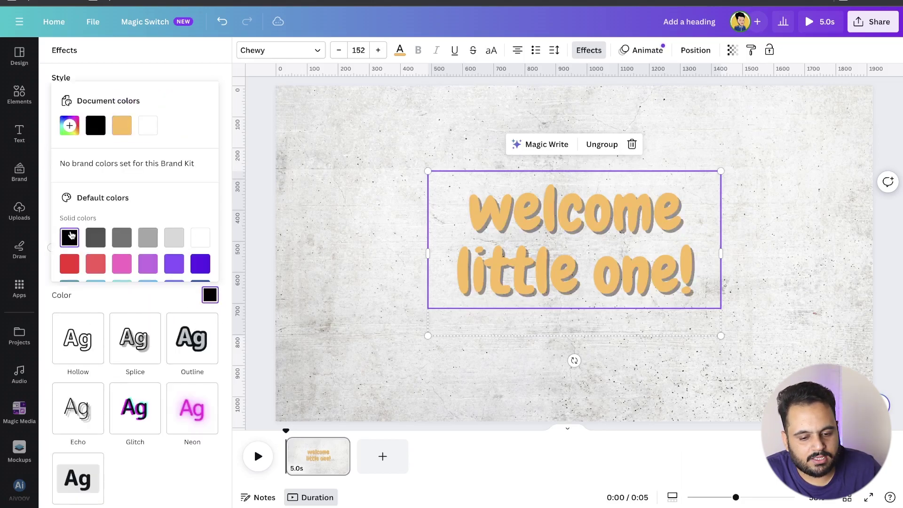
pyautogui.click(120, 306)
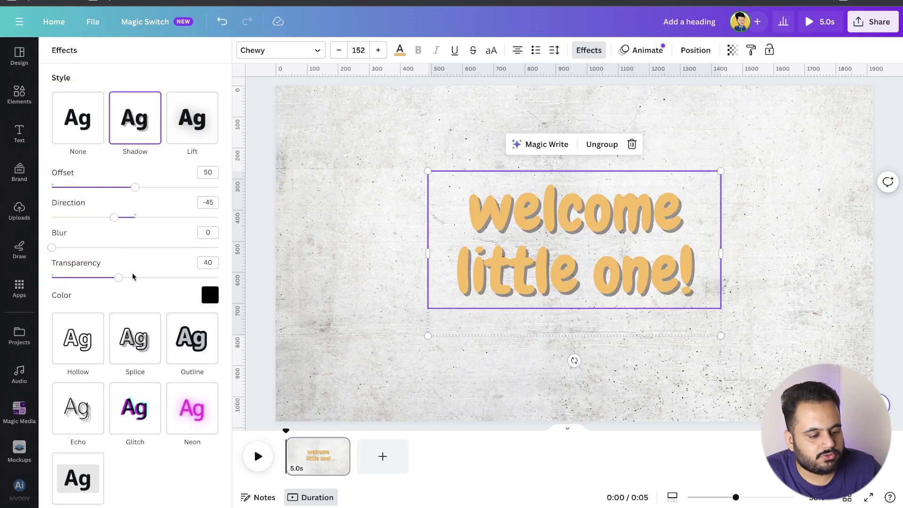
pyautogui.moveTo(121, 278); pyautogui.dragTo(229, 282)
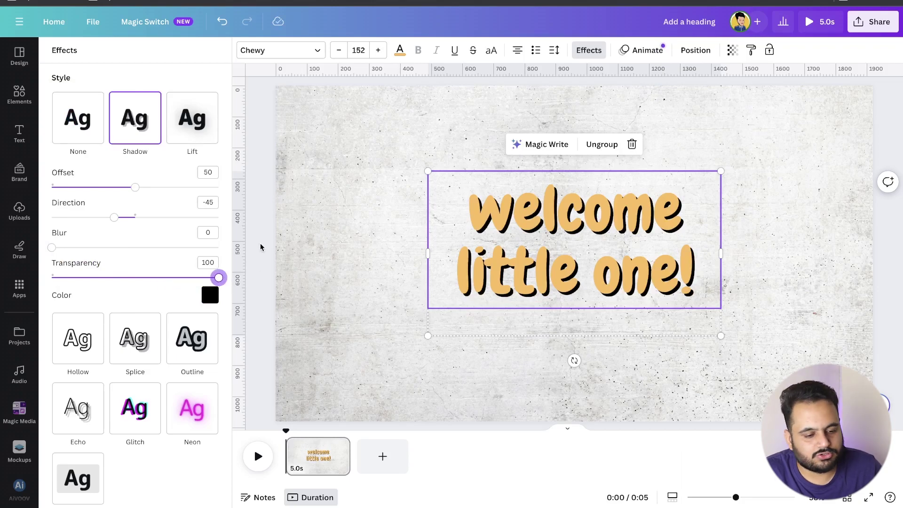
pyautogui.press('Escape')
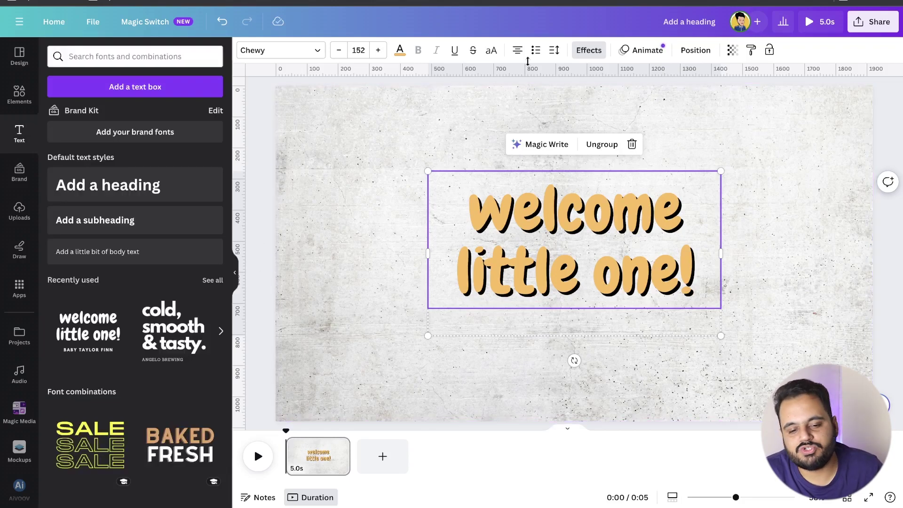
# - Apply the Pop text animation on enter to the "welcome little one!" text
pyautogui.click(646, 52)
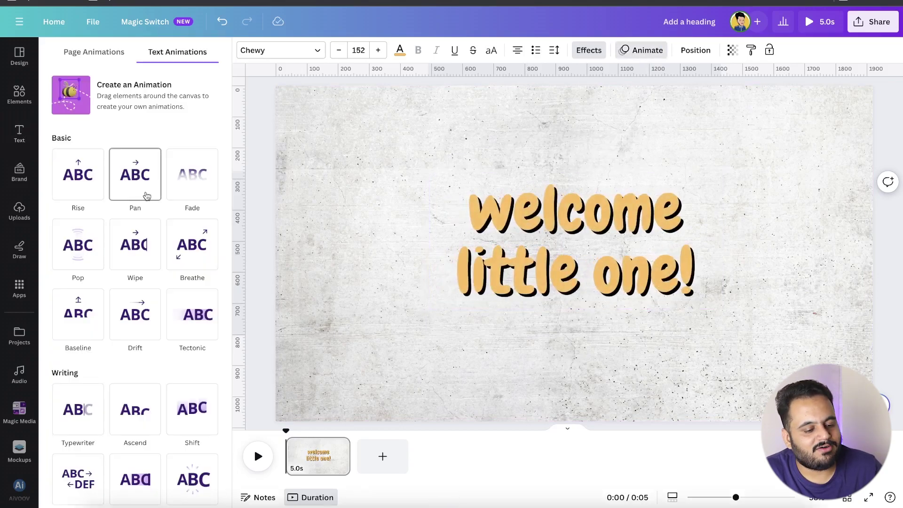
pyautogui.click(65, 249)
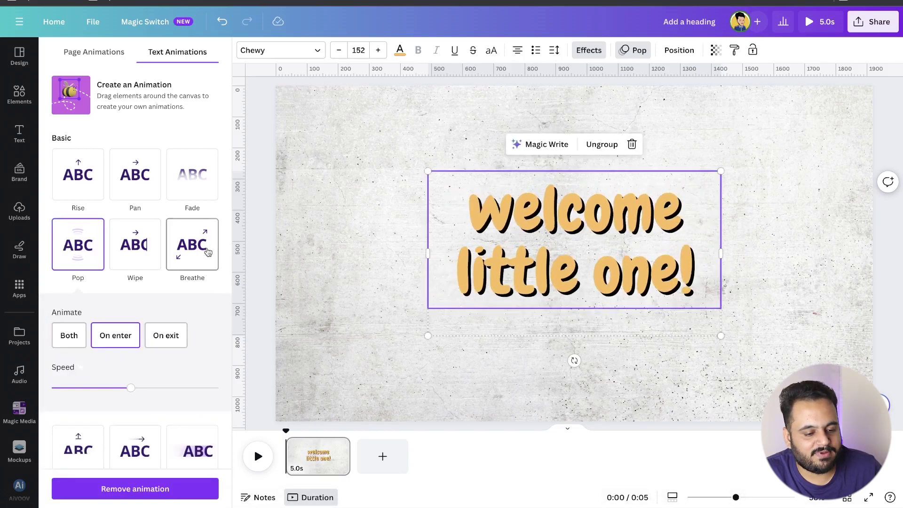
pyautogui.press('Escape')
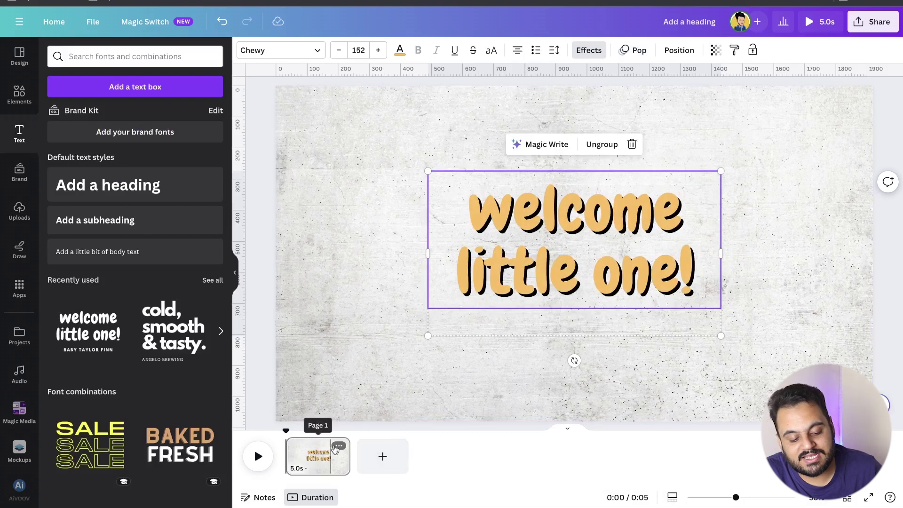
# - Duplicate page 1 and replace the copy's text with "My name is" followed by a first name and an exclamation mark
pyautogui.click(339, 447)
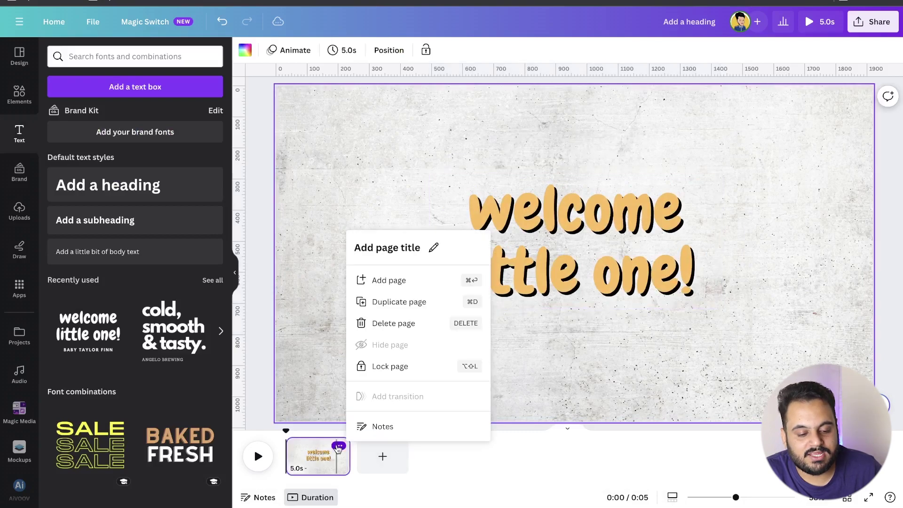
pyautogui.click(389, 301)
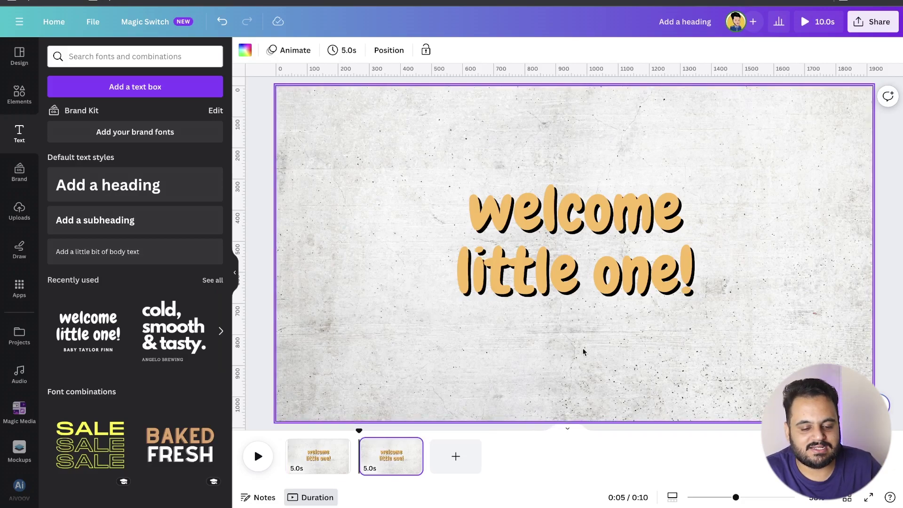
pyautogui.doubleClick(536, 266)
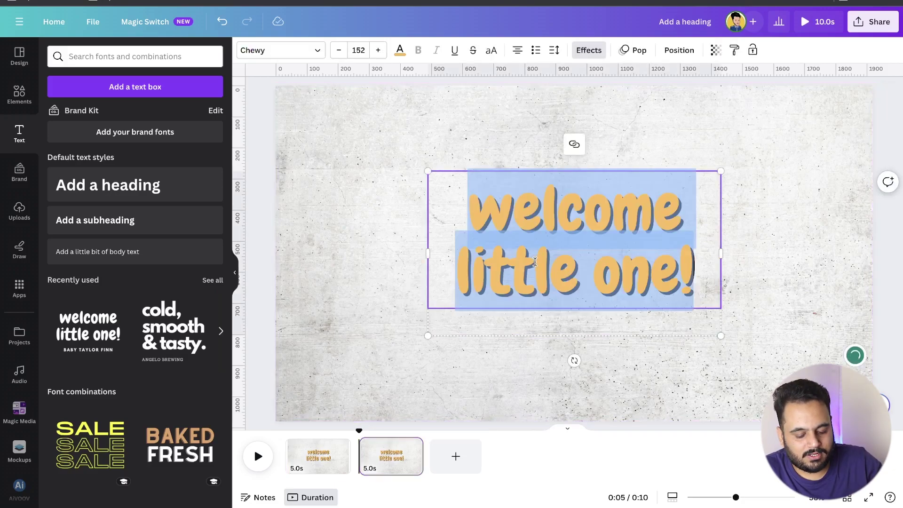
pyautogui.write('My nam')
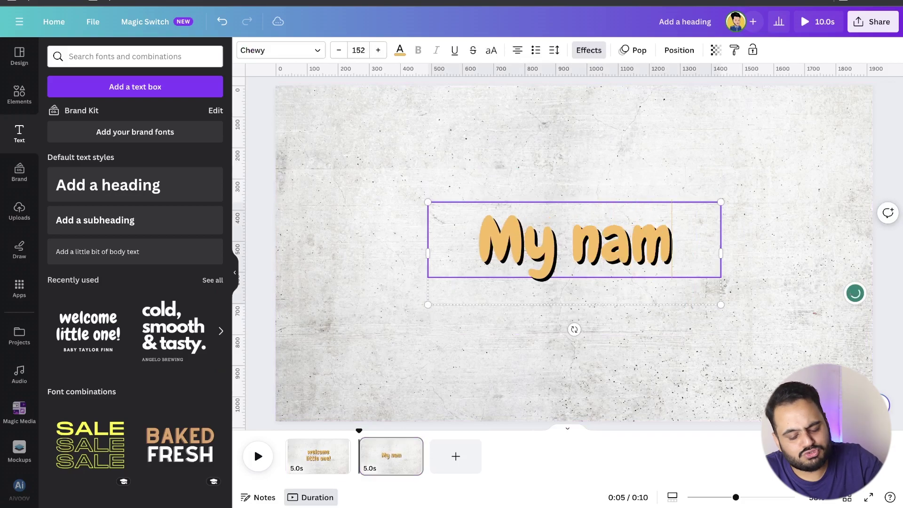
pyautogui.write('e is')
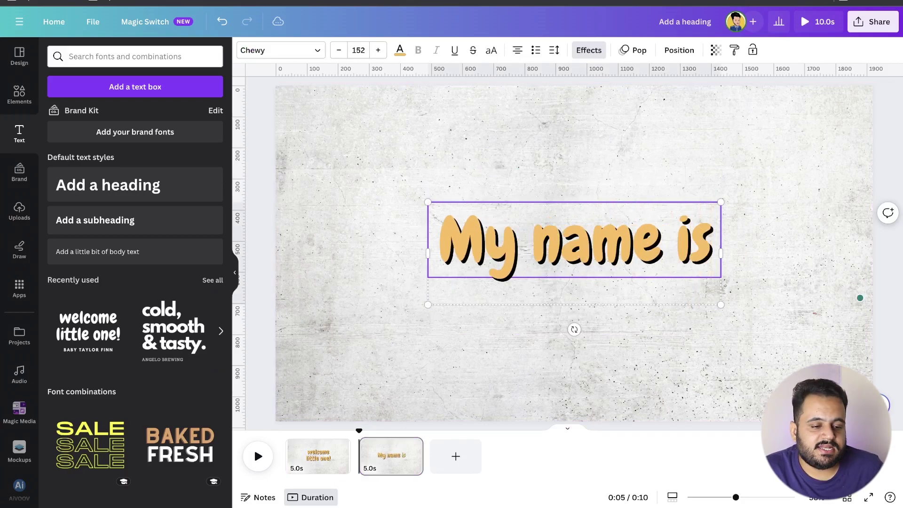
pyautogui.write('John!')
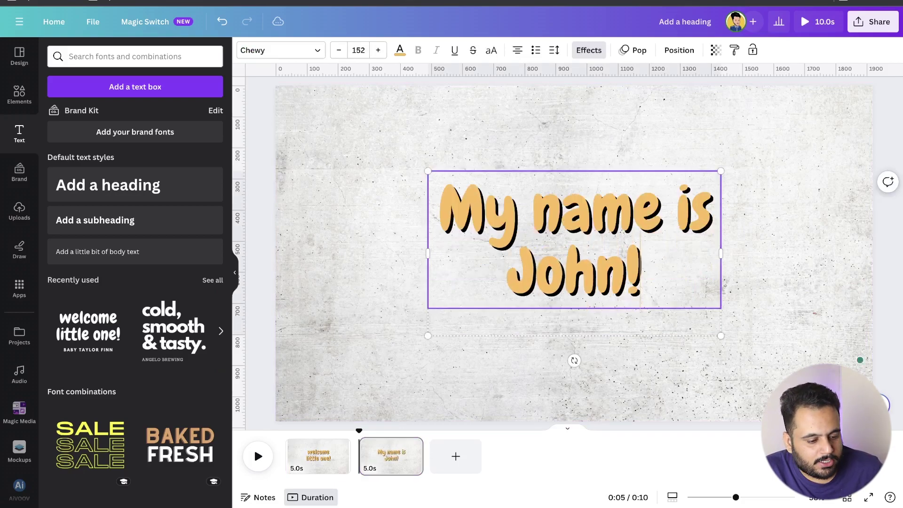
pyautogui.click(252, 216)
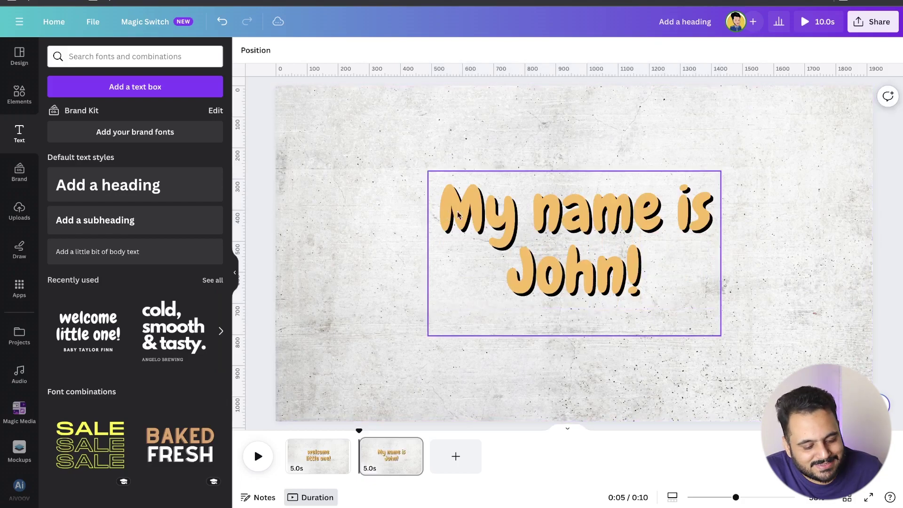
# - Change the text animation of the "My name is" text on the second page to Bounce
pyautogui.click(497, 229)
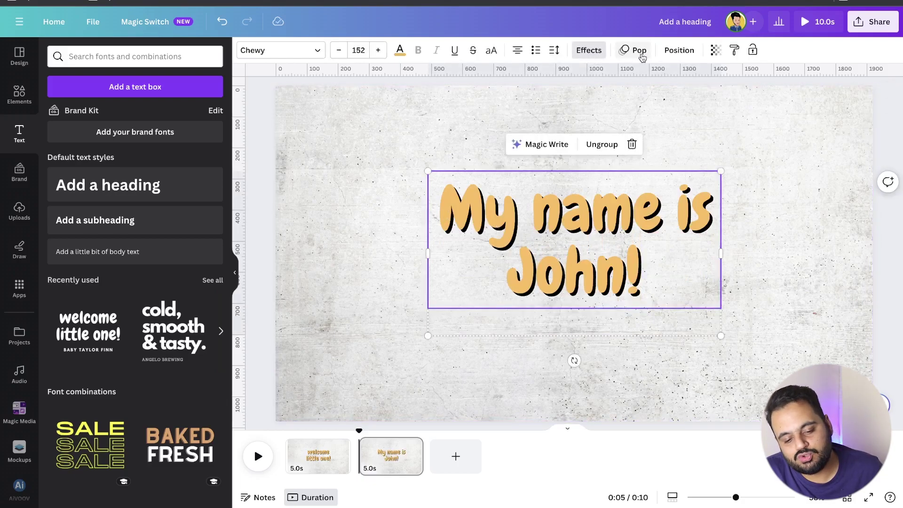
pyautogui.click(632, 50)
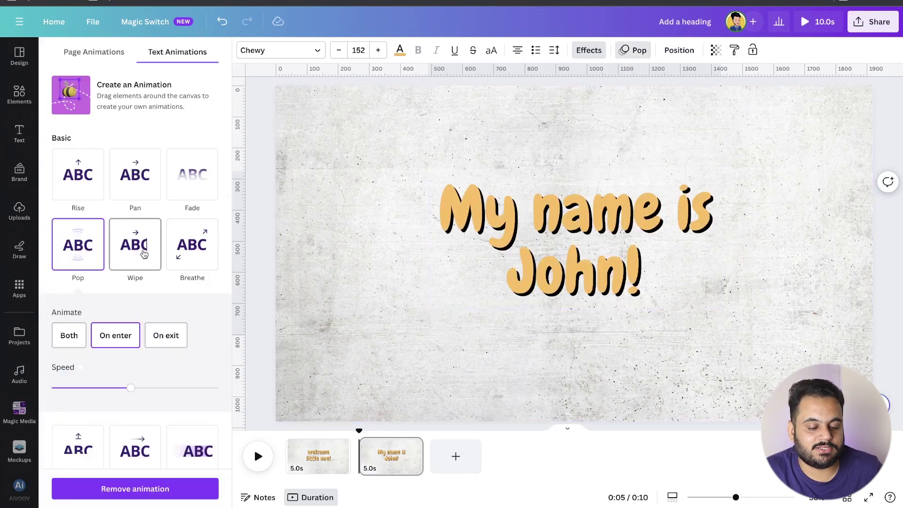
pyautogui.scroll(-7, 144, 254)
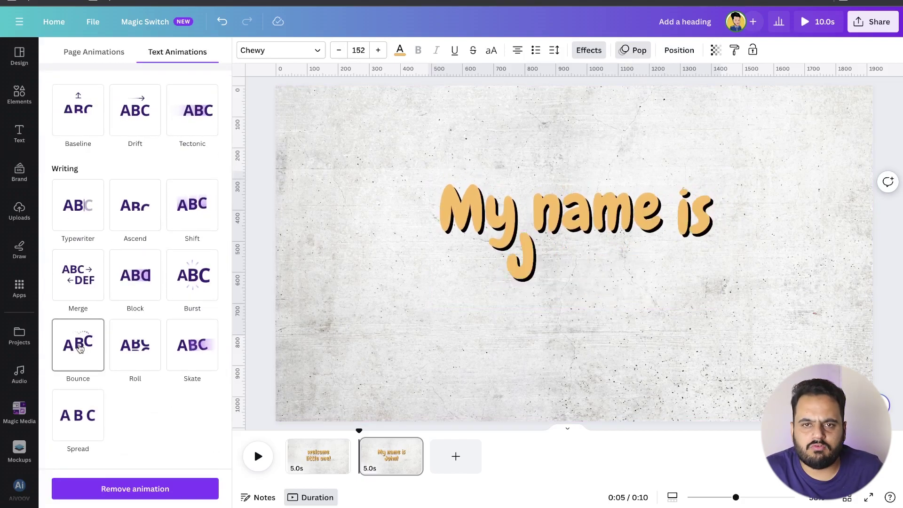
pyautogui.click(79, 345)
# - Play the two-page video from its beginning to preview both text animations, and pause it on the second page
pyautogui.click(259, 455)
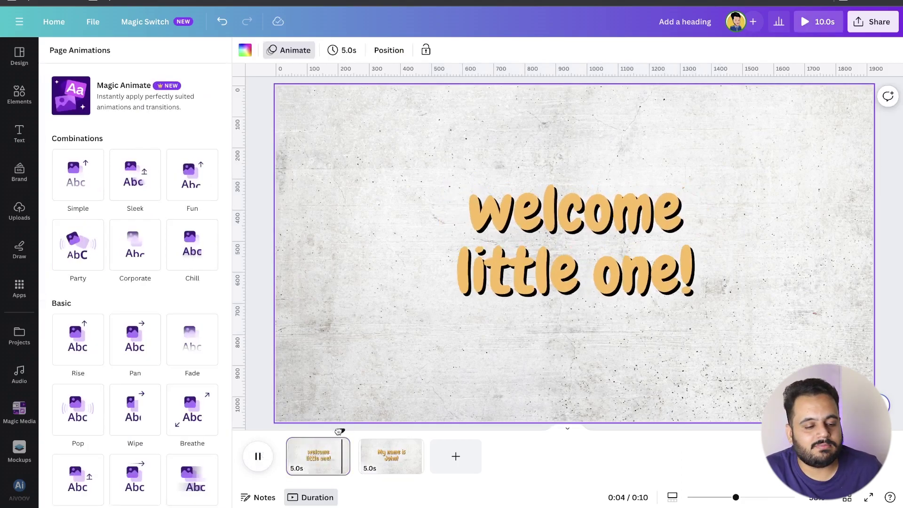
pyautogui.moveTo(335, 430); pyautogui.dragTo(251, 429)
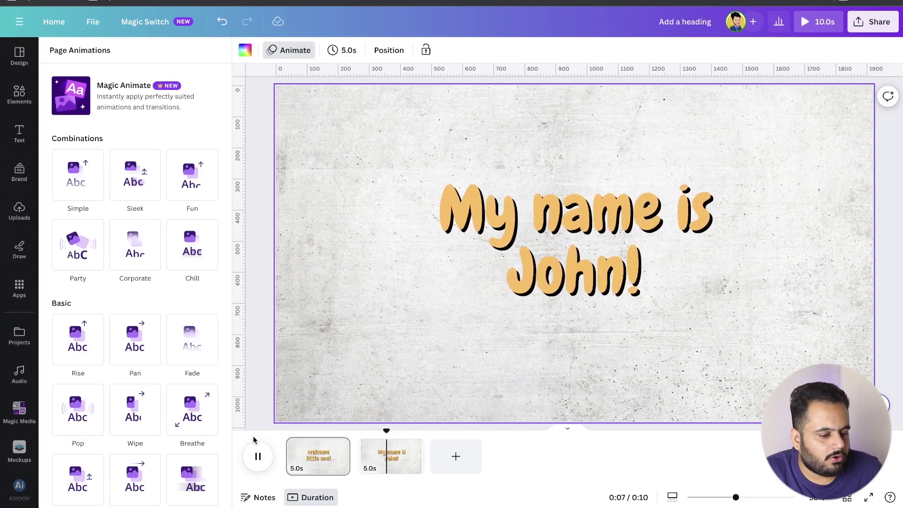
pyautogui.click(265, 465)
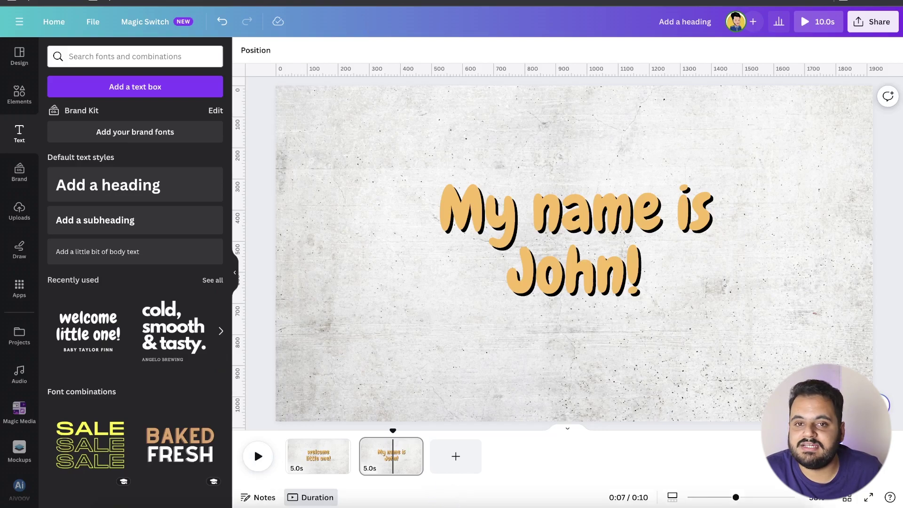
pyautogui.press('super+r')
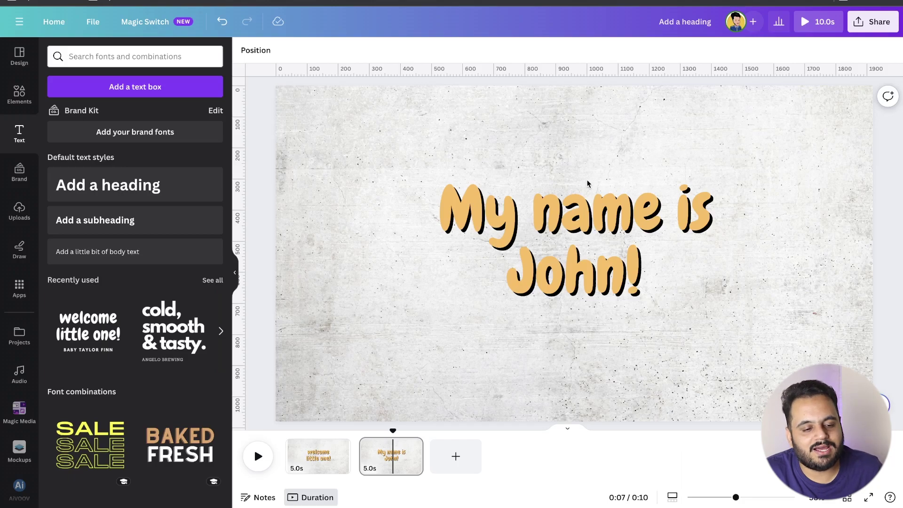
pyautogui.click(594, 228)
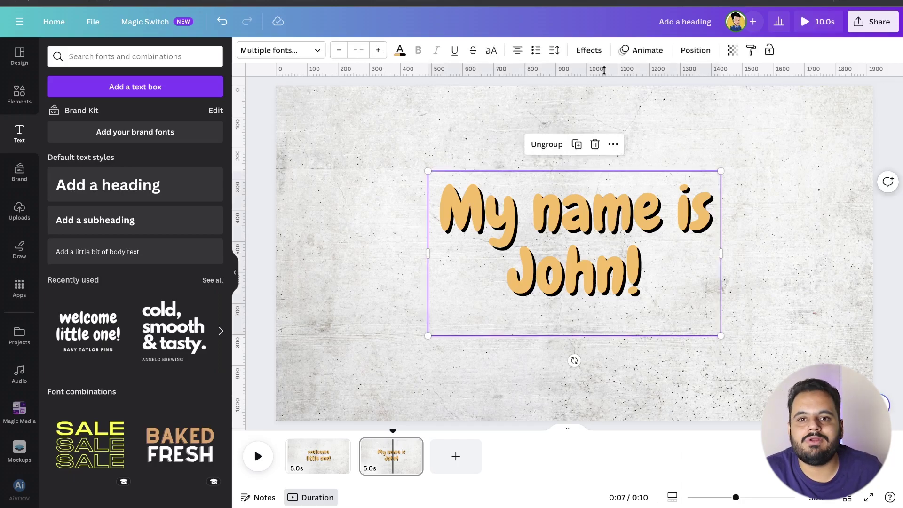
pyautogui.click(677, 49)
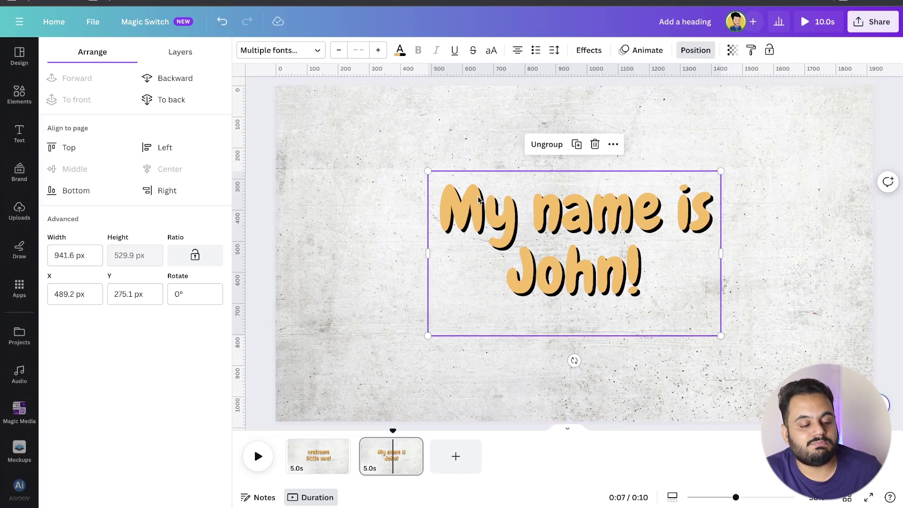
# - Switch to the Beauty Product design and download it as a JPG at size 1 and quality 80
pyautogui.hotkey('alt', 'shift', 't')
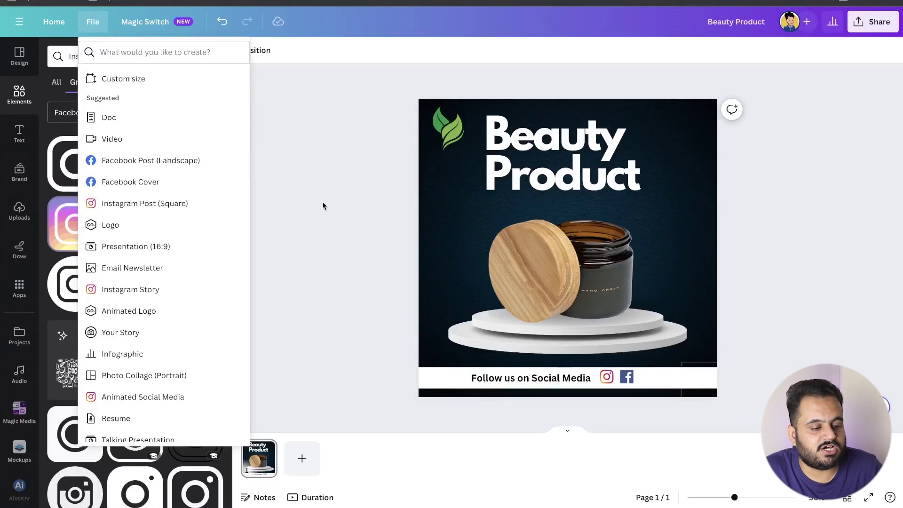
pyautogui.click(322, 201)
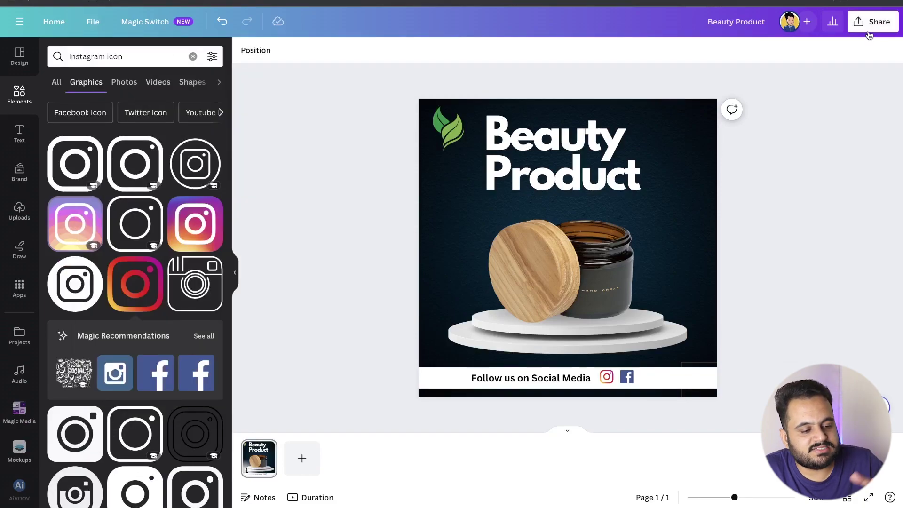
pyautogui.click(869, 33)
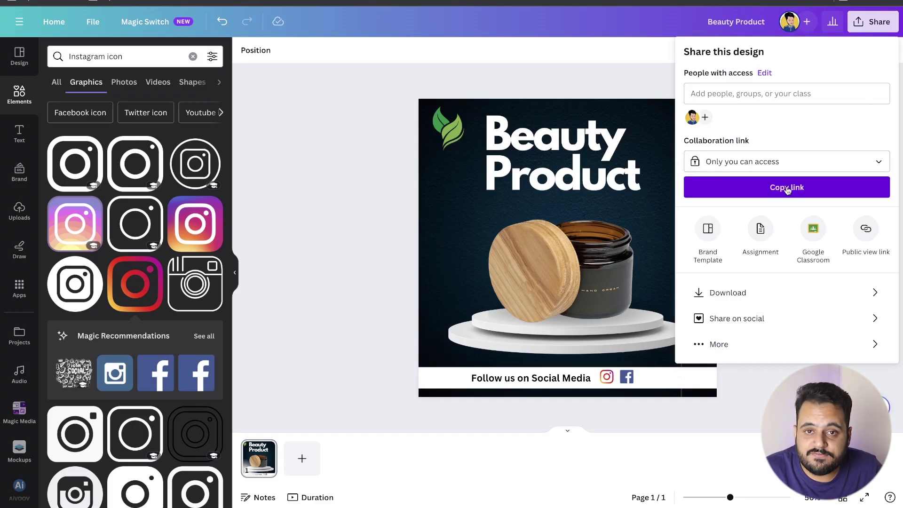
pyautogui.click(744, 292)
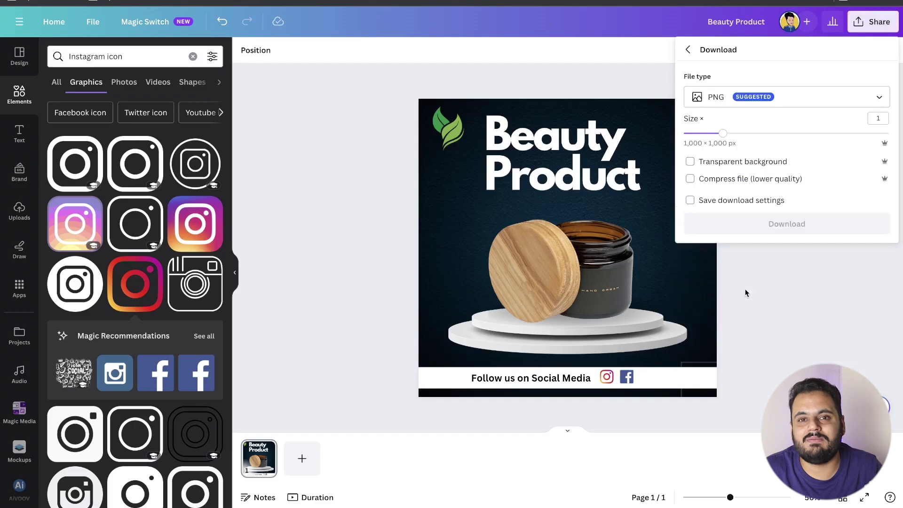
pyautogui.click(764, 105)
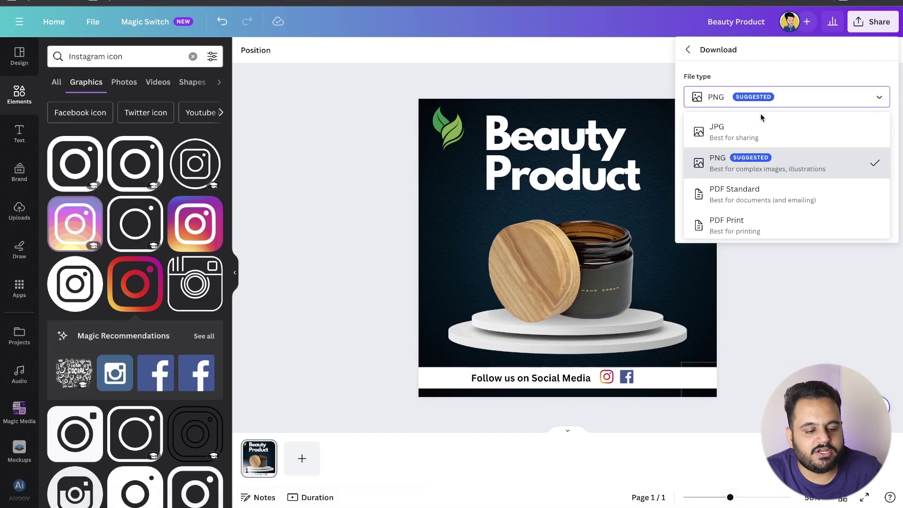
pyautogui.click(761, 142)
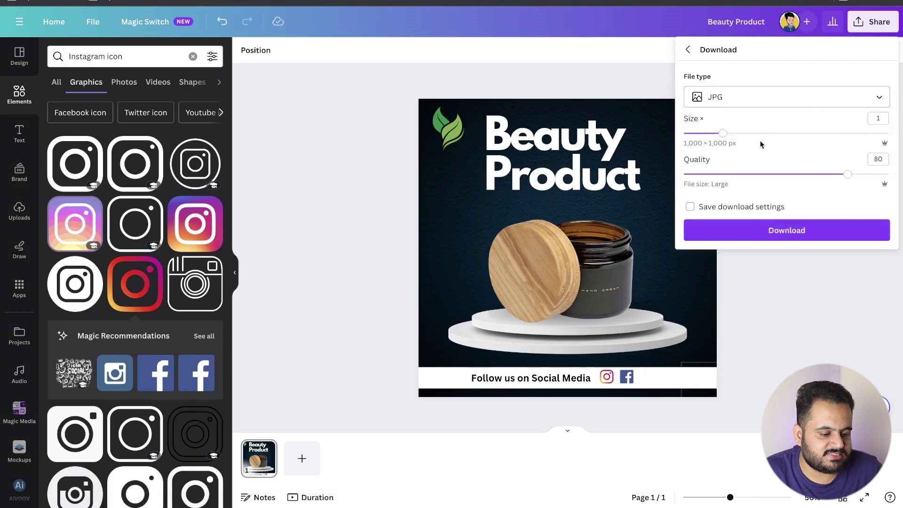
pyautogui.click(779, 236)
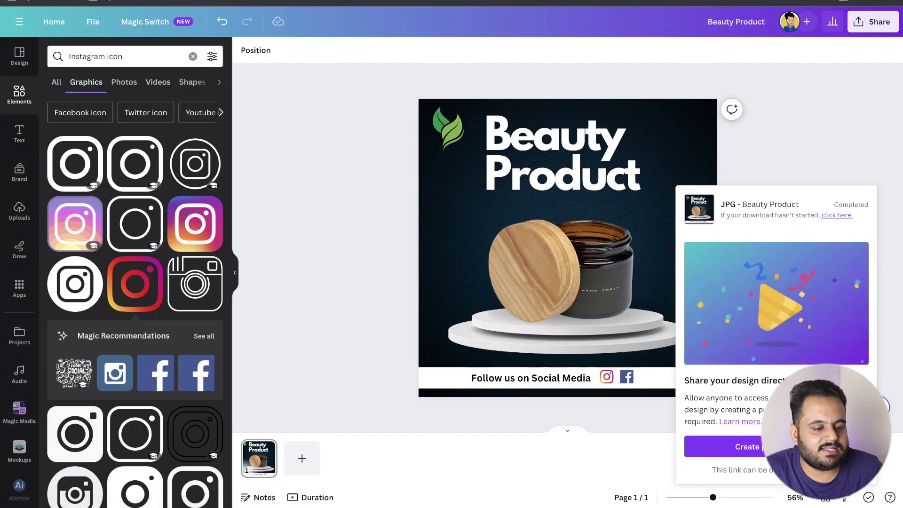
# - Return to Canva's home page, dismiss the custom size options and start a blank Doc
pyautogui.moveTo(180, 1)
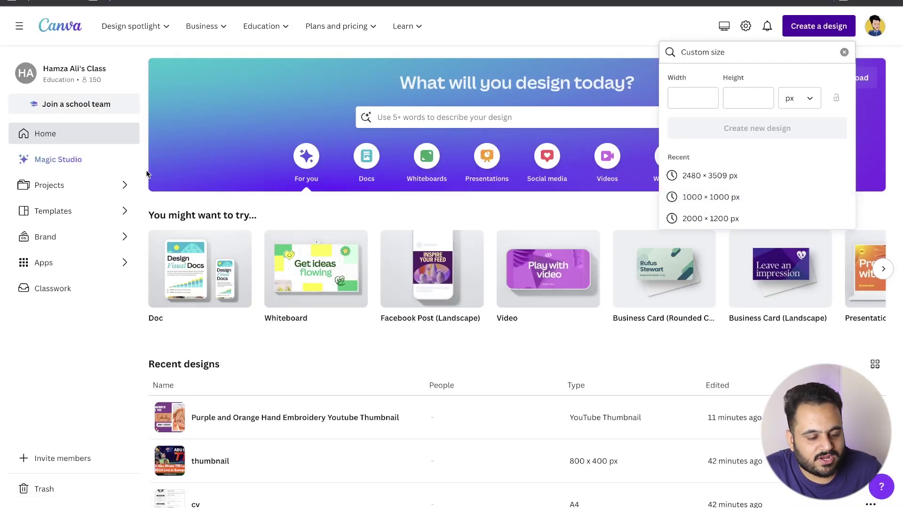
pyautogui.click(153, 180)
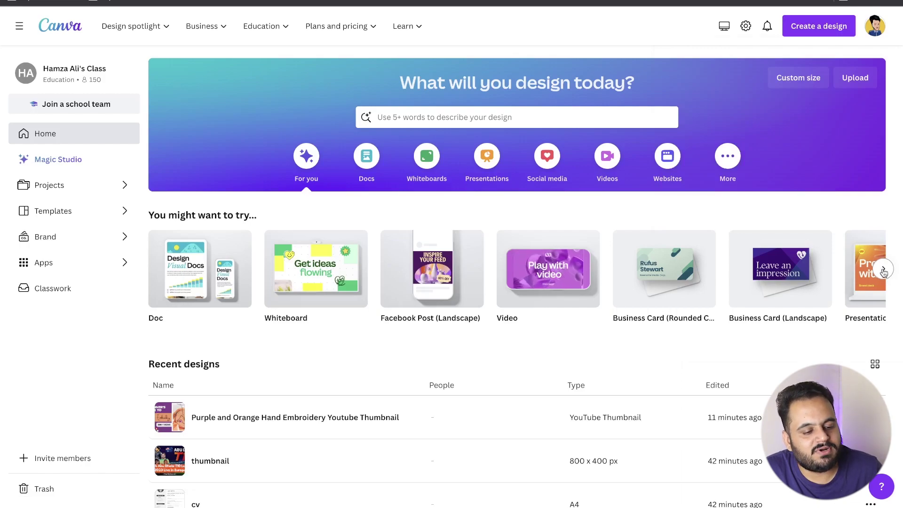
pyautogui.click(210, 272)
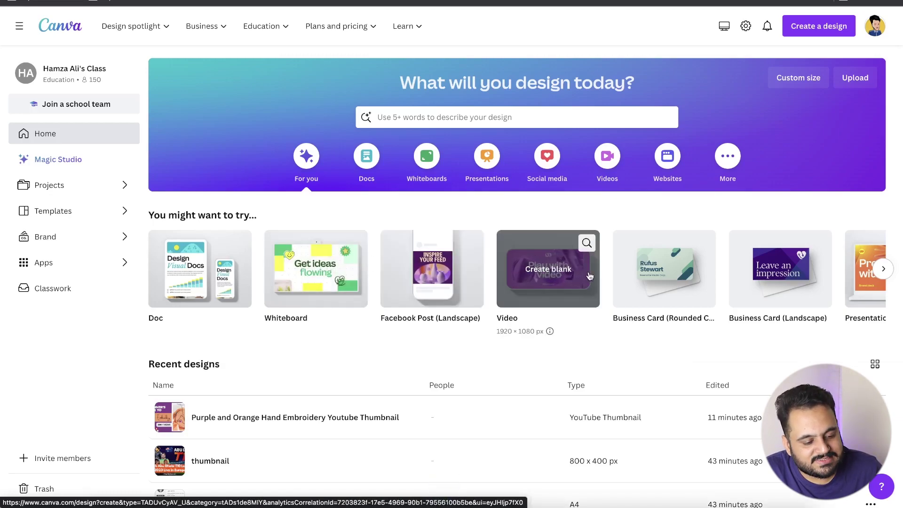
# - Create a blank Presentation (16:9) from the suggested design types on the home page
pyautogui.click(882, 268)
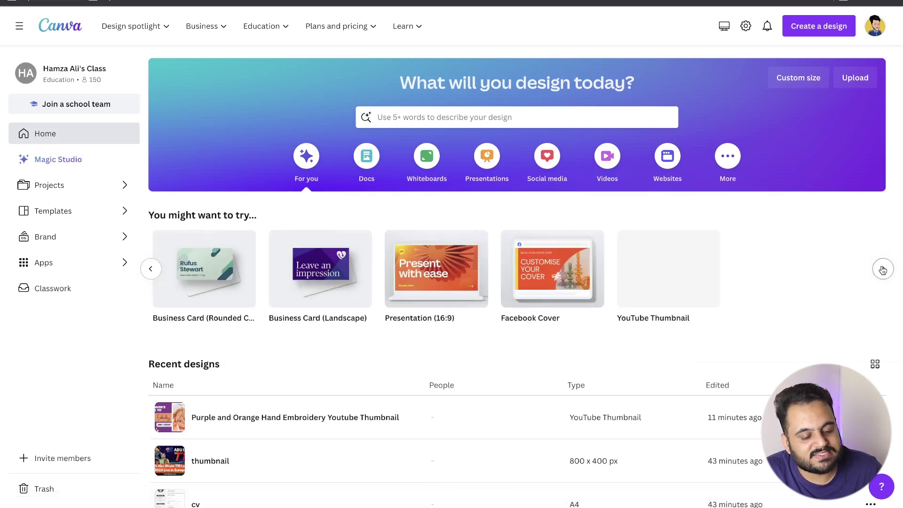
pyautogui.click(883, 269)
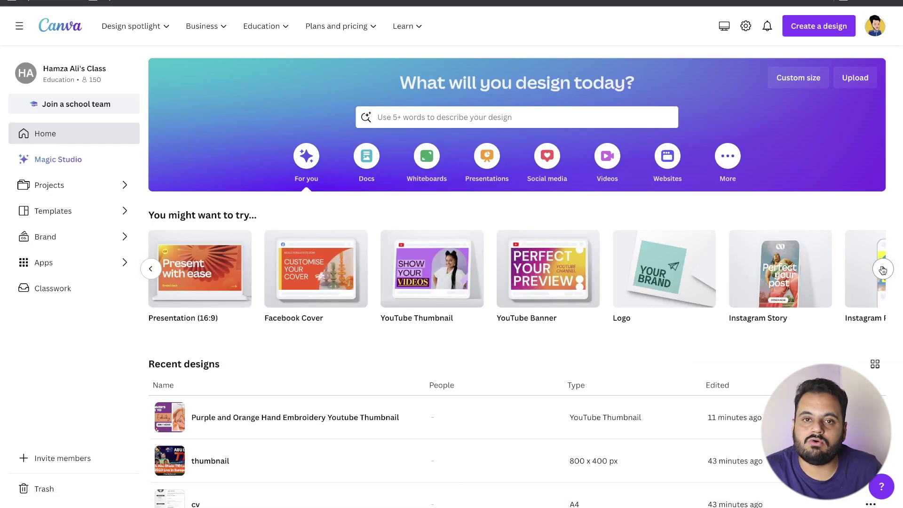
pyautogui.click(224, 294)
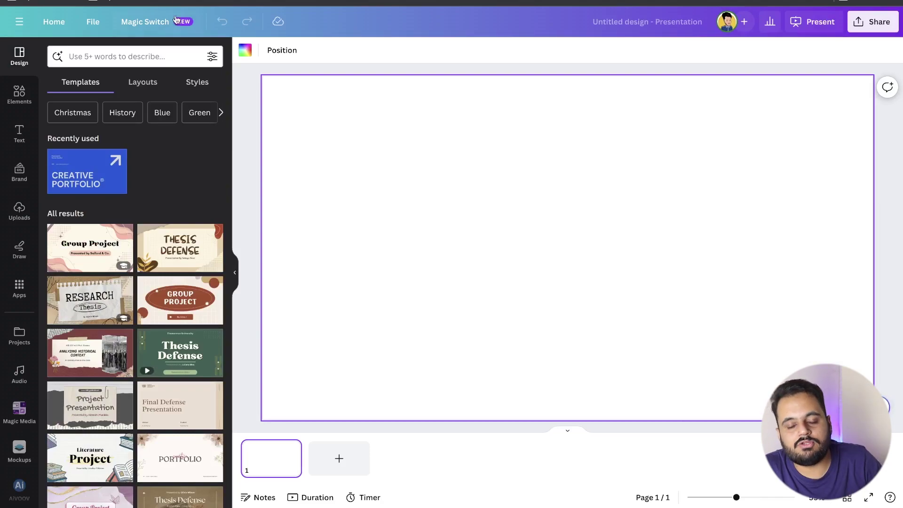
# - Apply all 15 pages of the beige Thesis Defense template and replace the first page's title with "shdh"
pyautogui.click(178, 243)
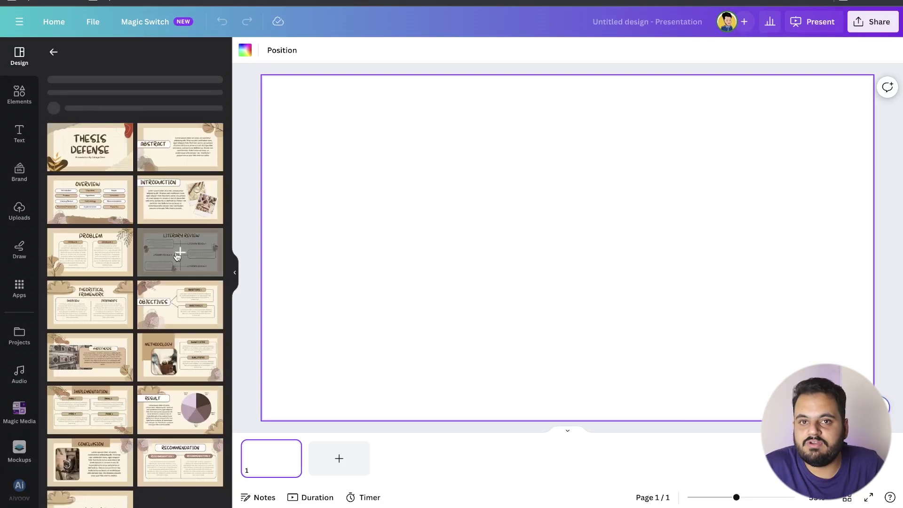
pyautogui.click(127, 170)
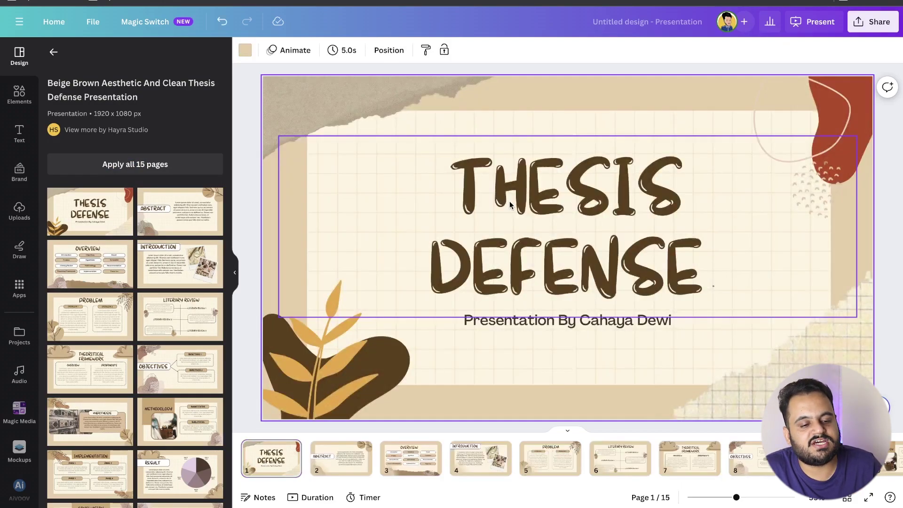
pyautogui.doubleClick(510, 203)
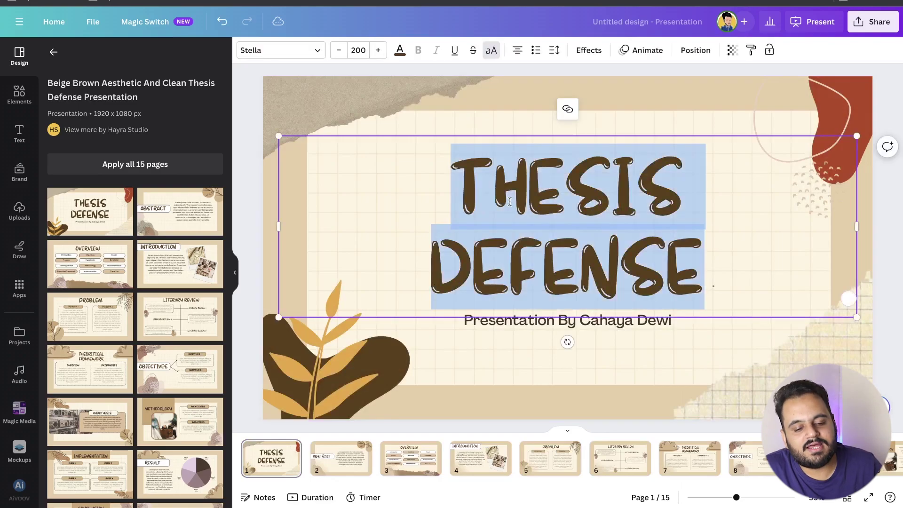
pyautogui.write('shdh')
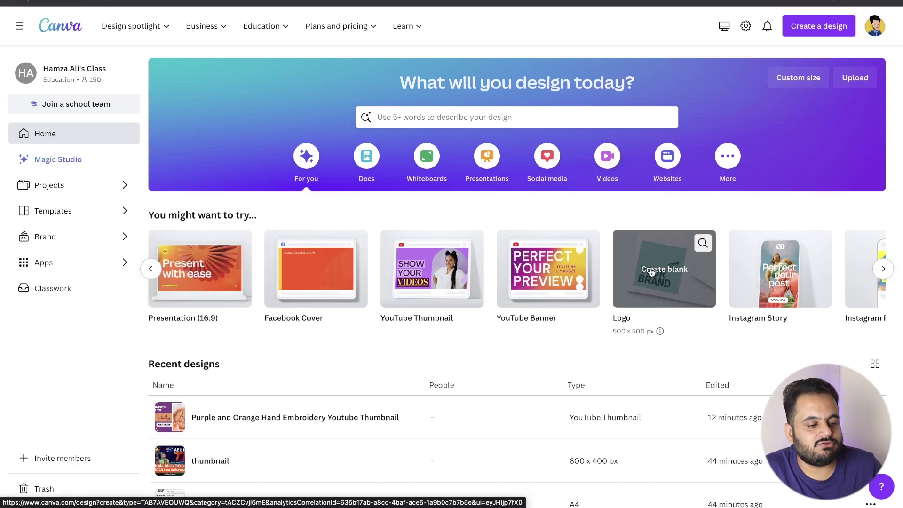
# - Browse the remaining suggested design types on Canva's home page through to Instagram Post (Portrait)
pyautogui.click(883, 269)
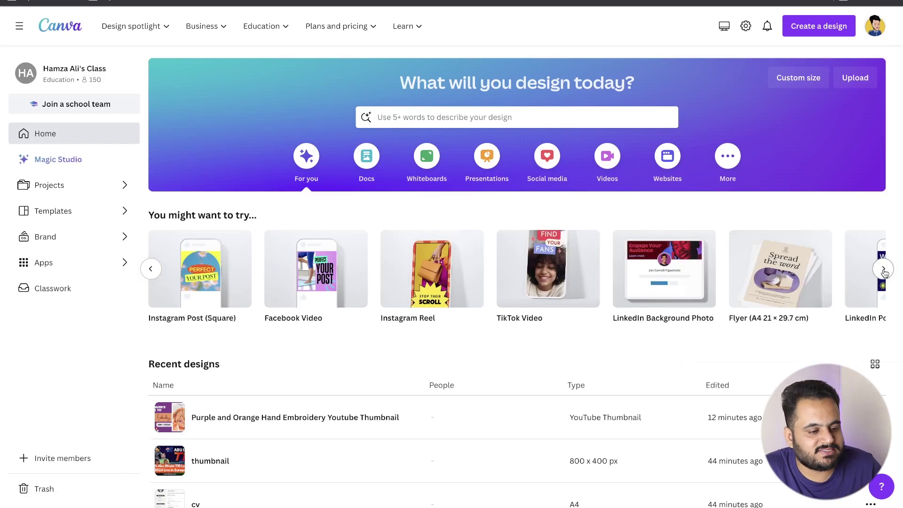
pyautogui.click(883, 269)
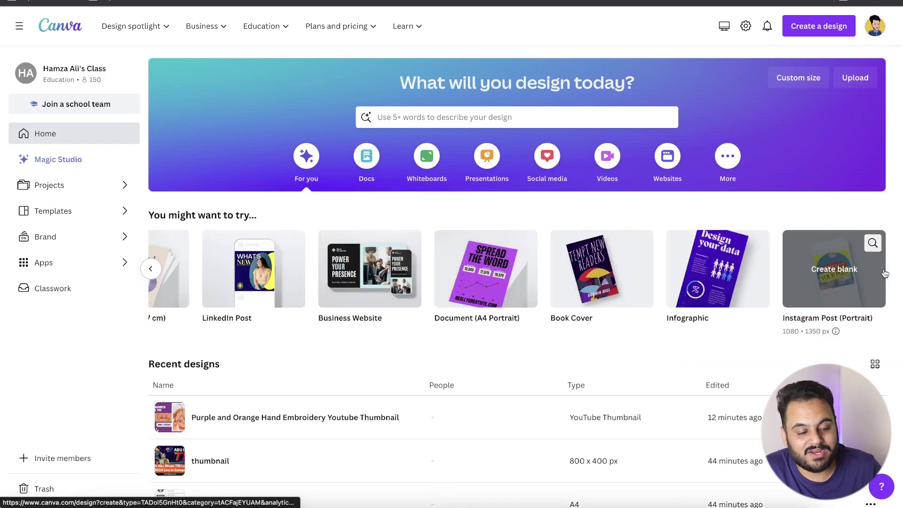